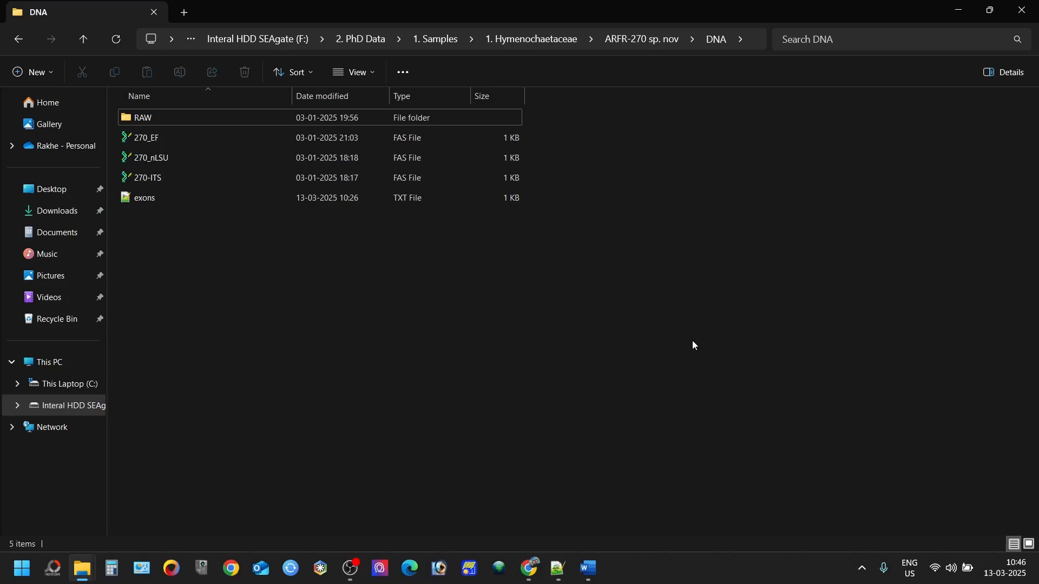
Step: Start a separate new submission from the GenBank area of the NCBI Submission Portal
left_click(529, 569)
scroll(468, 317, "down", 3)
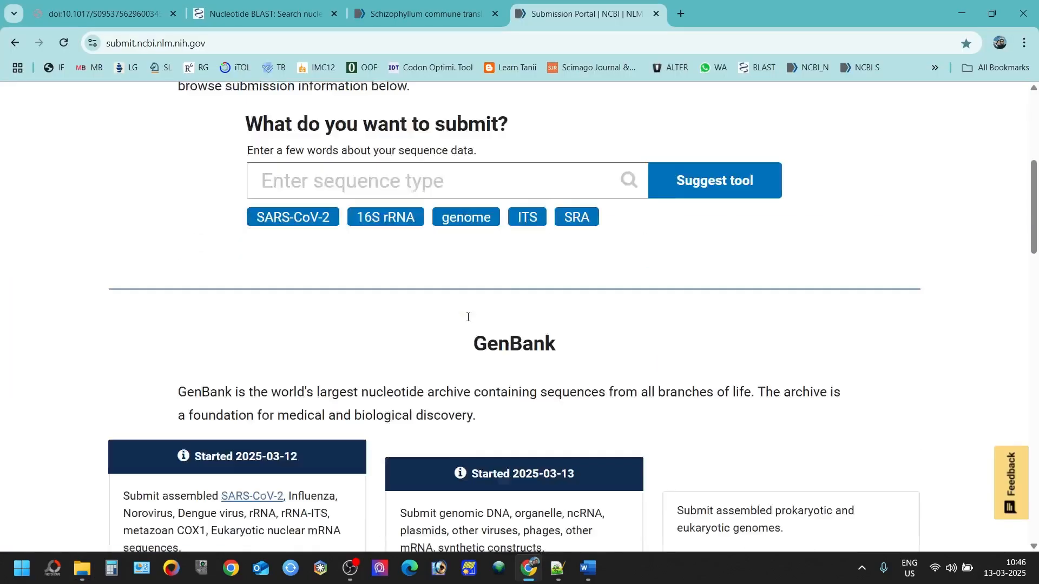
scroll(468, 317, "down", 4)
left_click(298, 359)
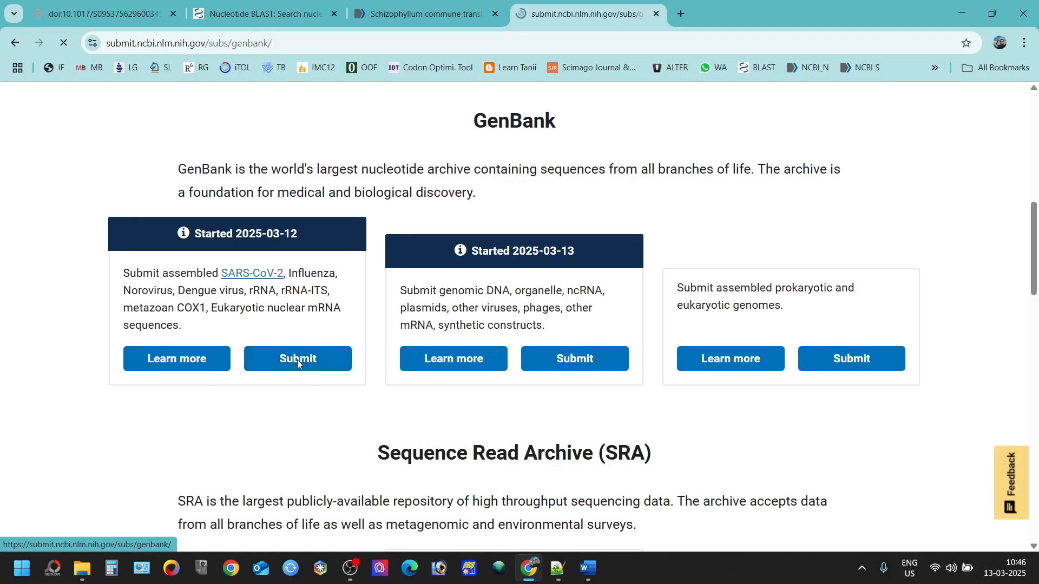
scroll(238, 403, "down", 2)
scroll(233, 409, "down", 3)
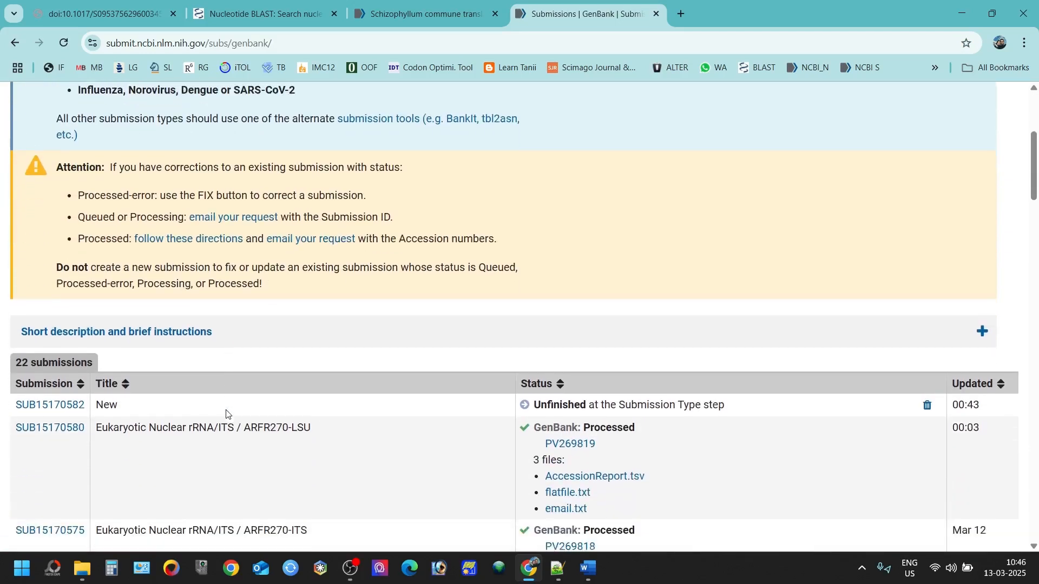
scroll(172, 324, "up", 6)
left_click(180, 240)
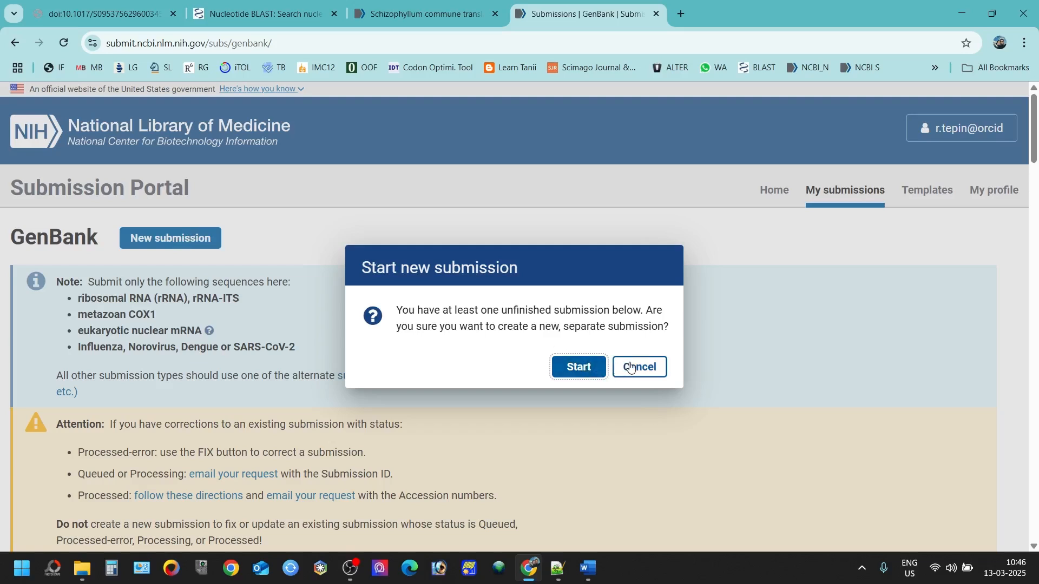
left_click(571, 366)
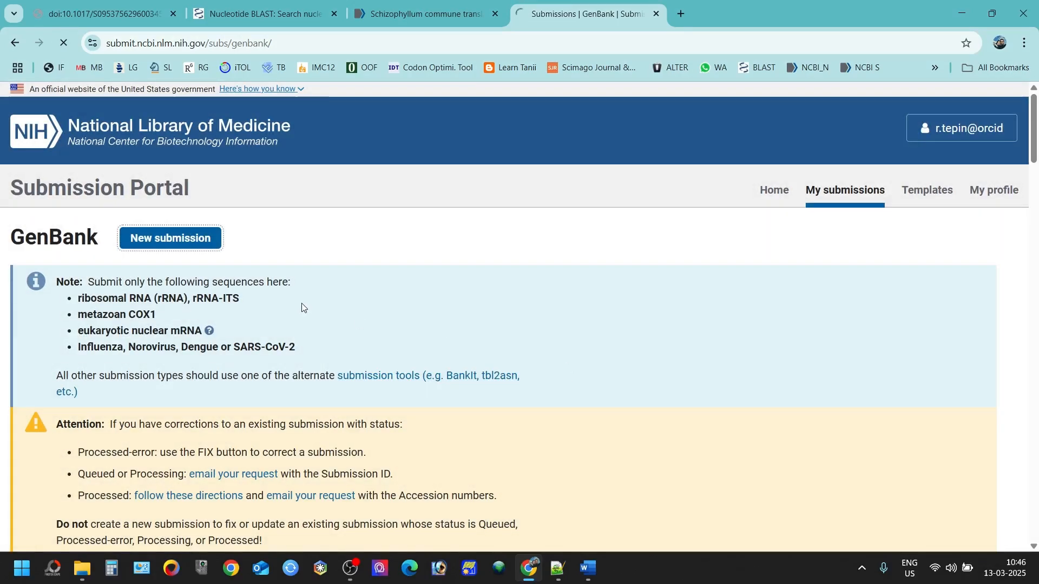
Step: Mark the sequenced organism as a eukaryote, briefly opening and closing the calculator
scroll(301, 303, "down", 4)
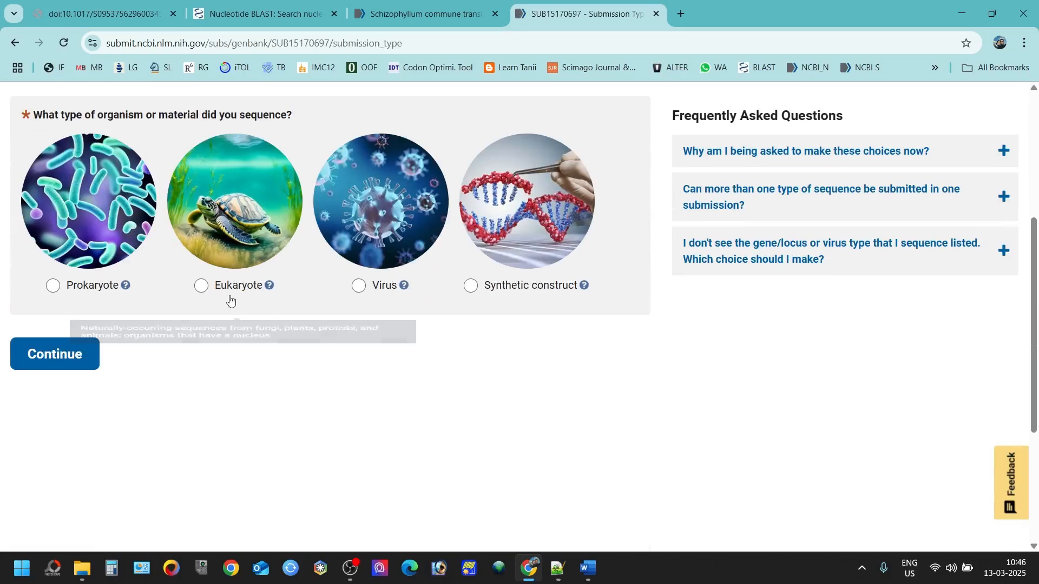
left_click(202, 287)
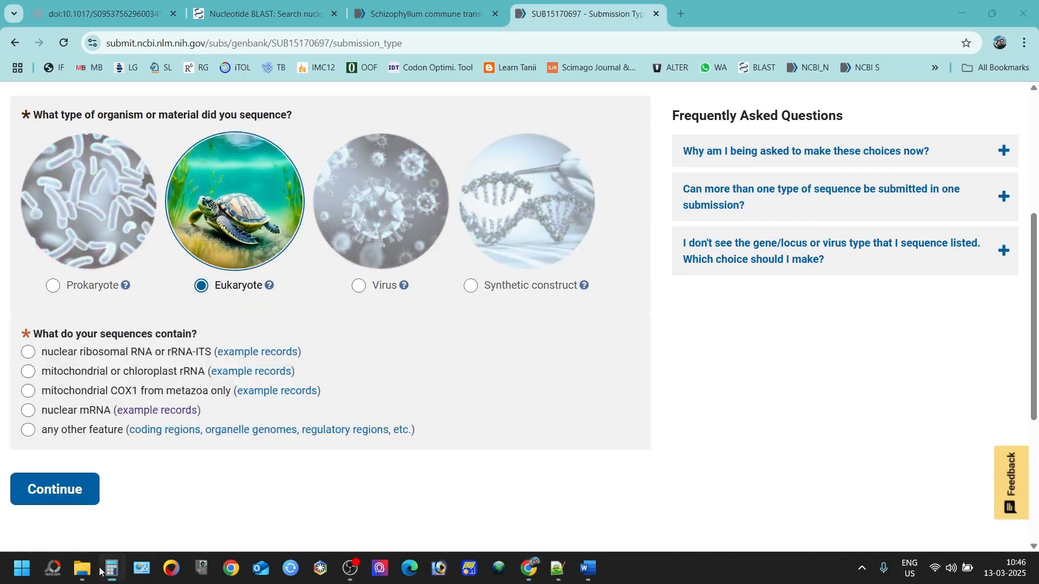
left_click(100, 570)
left_click(522, 141)
mouse_move(82, 568)
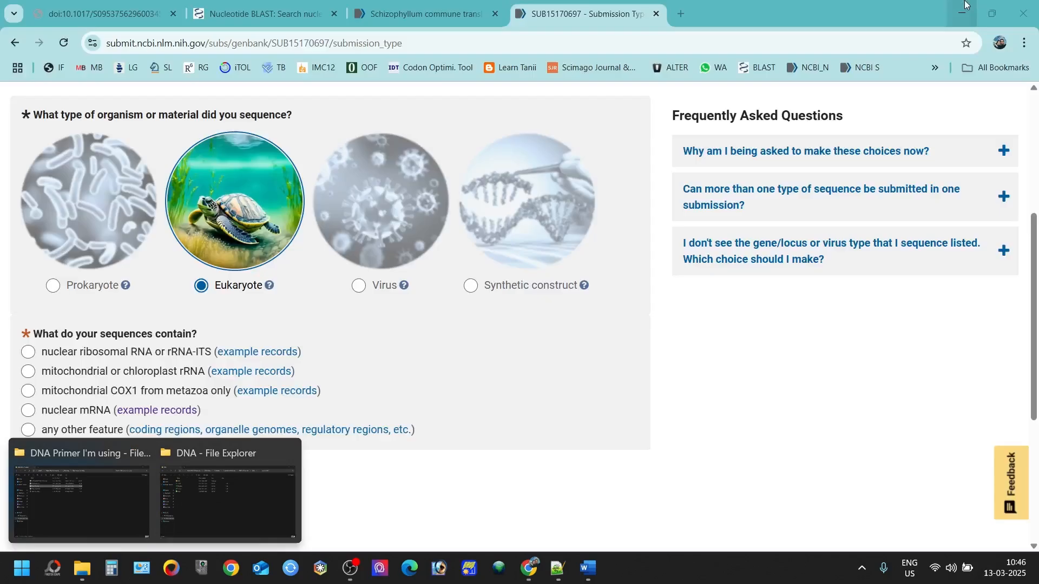
left_click(192, 486)
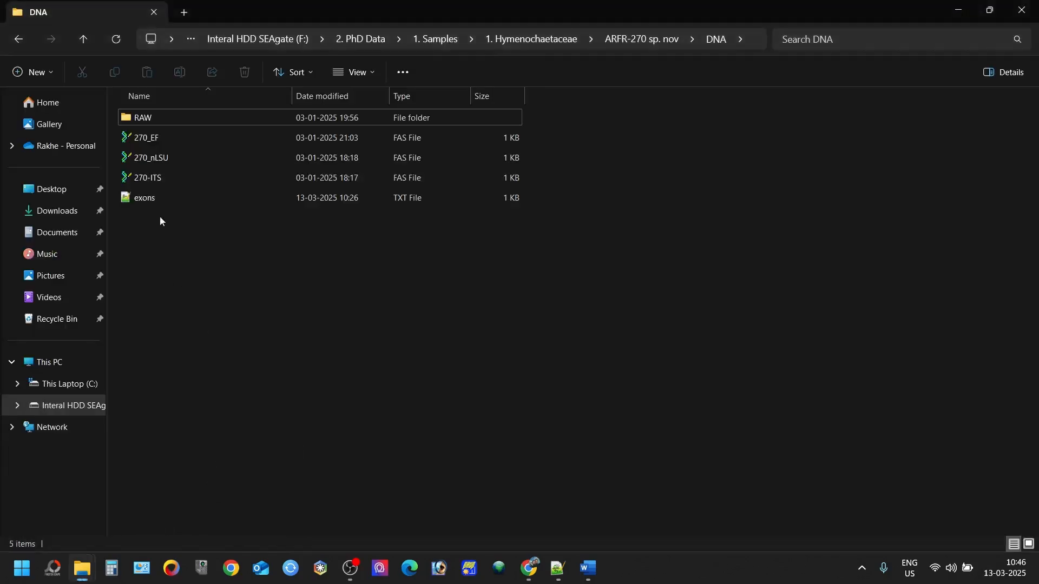
left_click(182, 142)
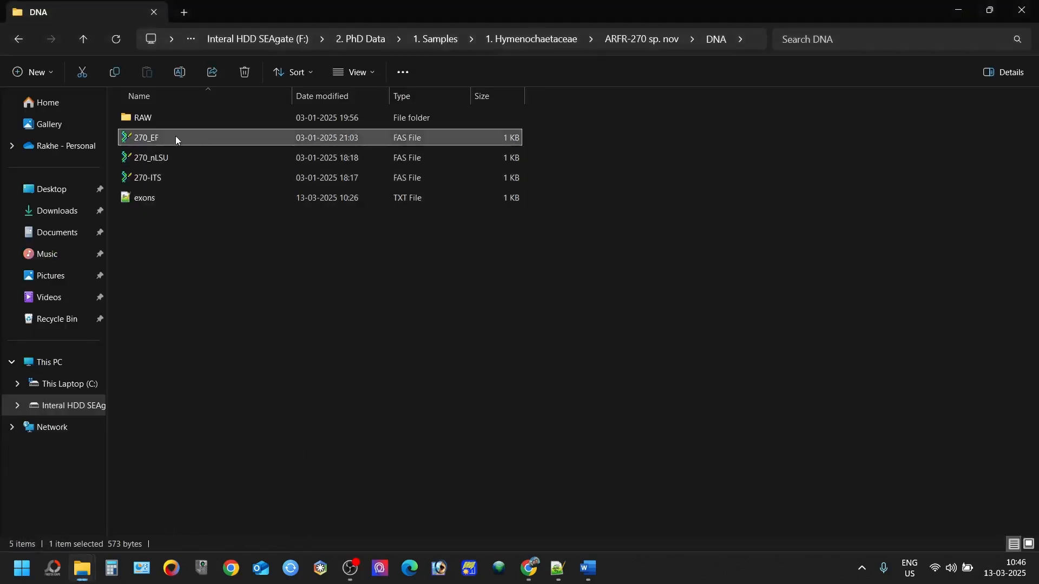
double_click(313, 135)
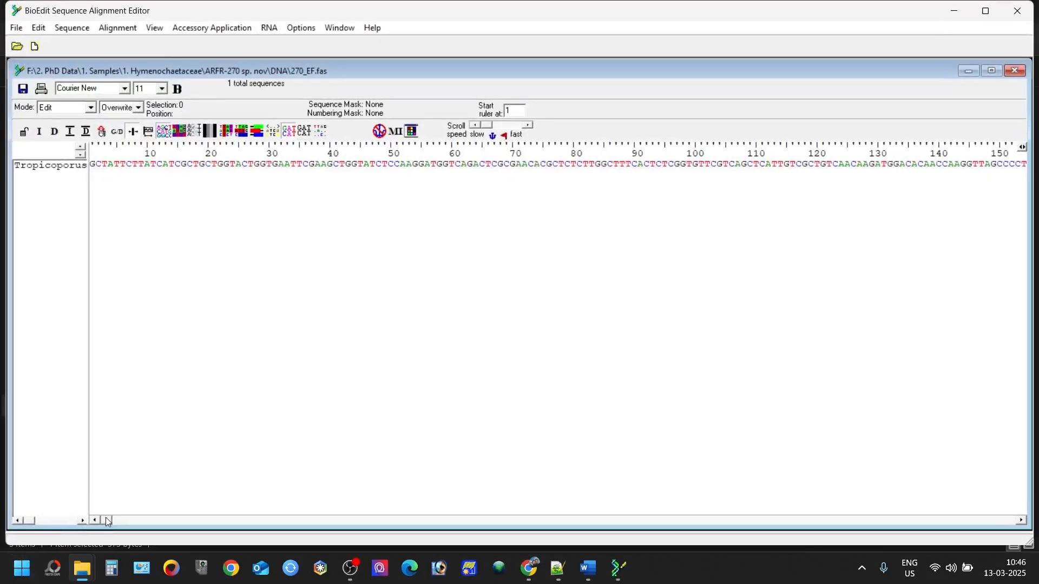
left_click_drag(105, 520, 1022, 492)
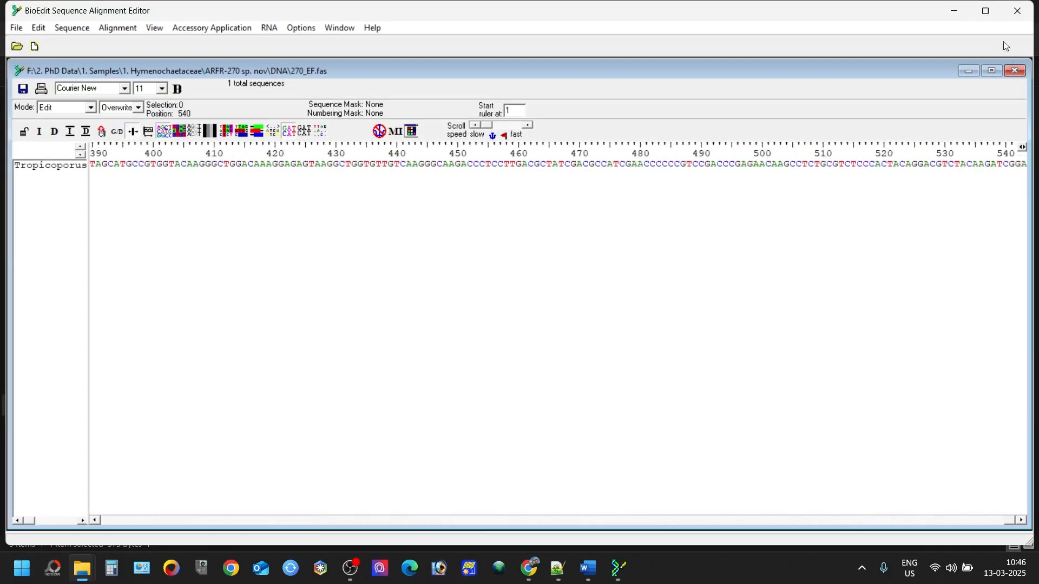
left_click(1012, 12)
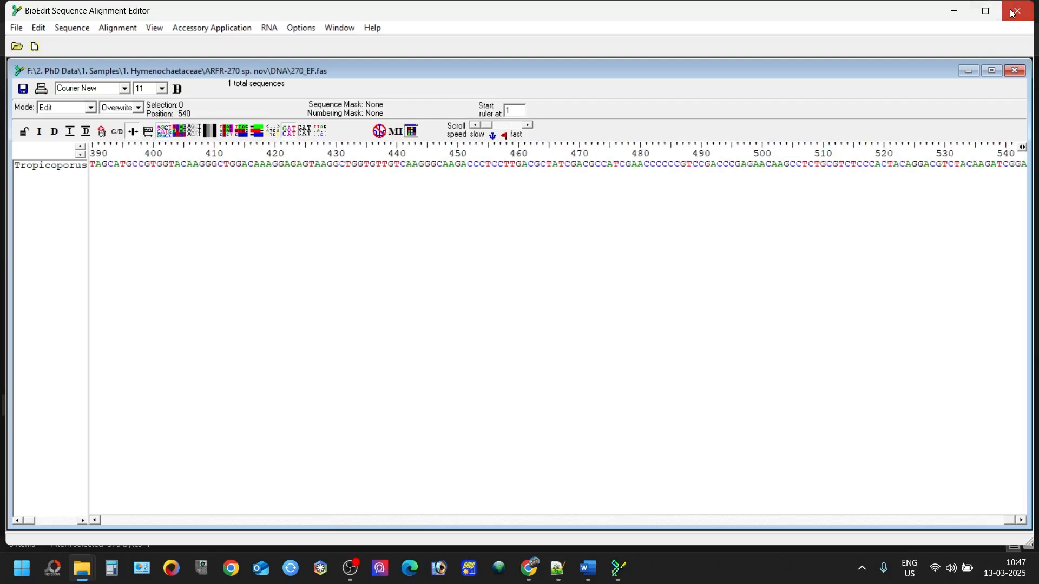
key("alt+Tab")
Step: Declare other features, start a fresh BankIt submission discarding the old one, and accept contact details
left_click(70, 431)
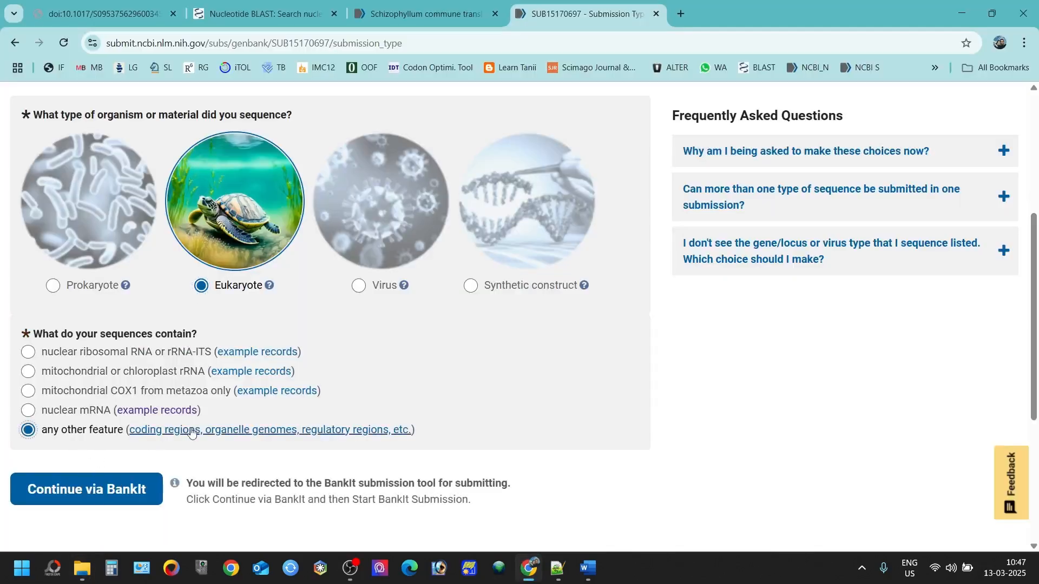
left_click(125, 488)
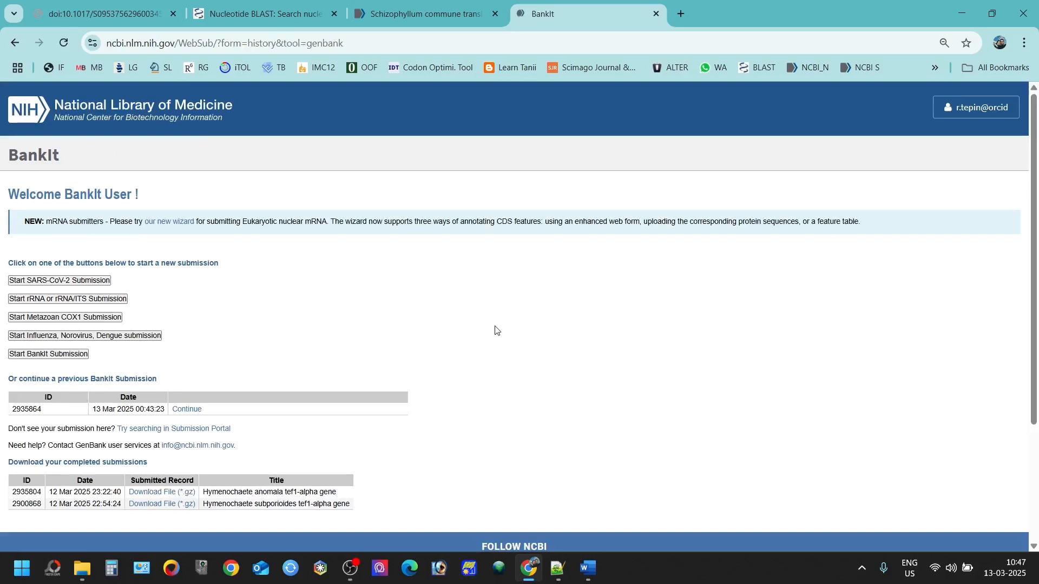
scroll(494, 329, "down", 1)
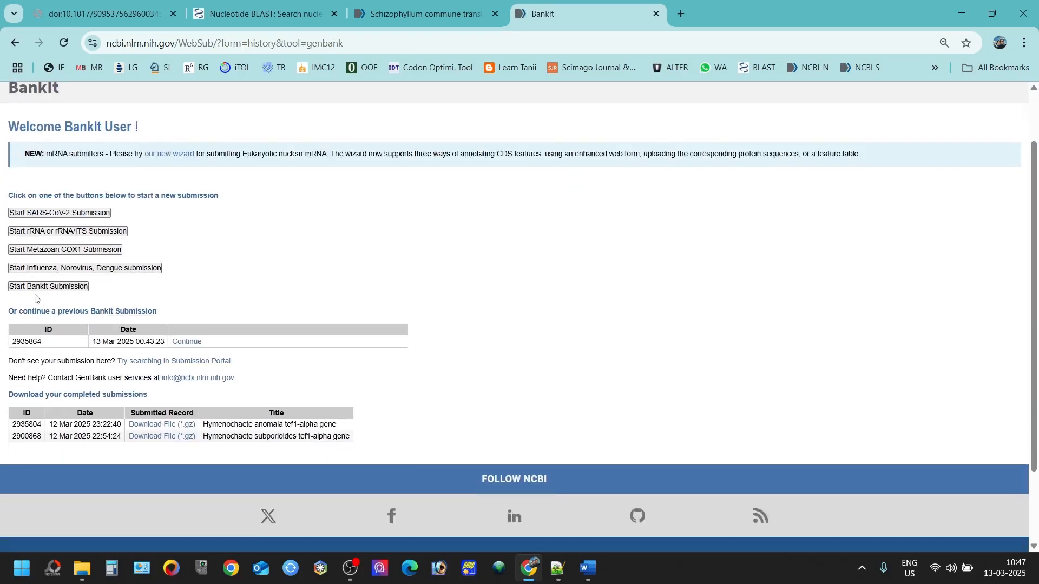
left_click(33, 287)
left_click(571, 143)
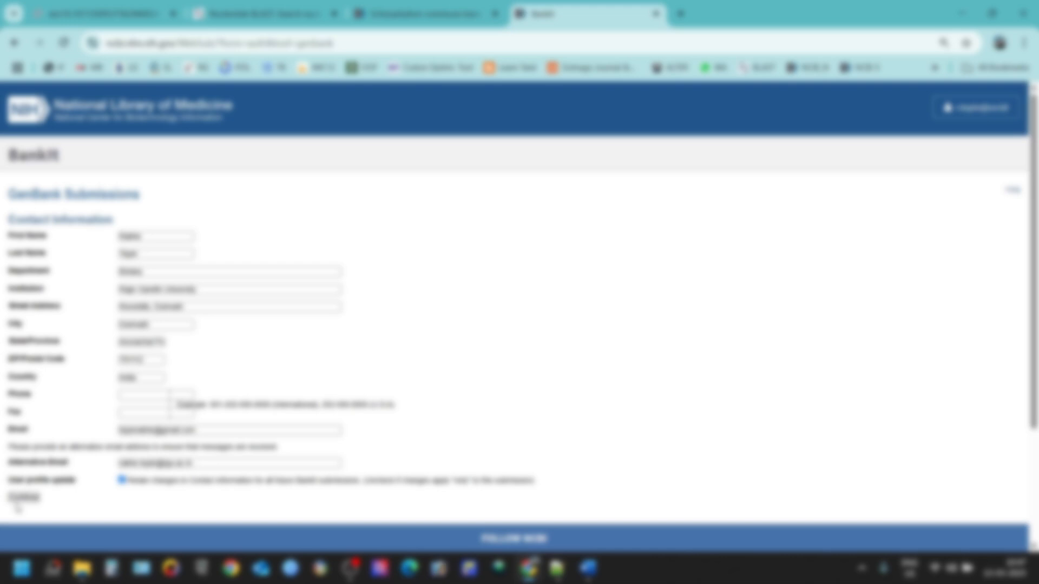
left_click(24, 498)
Step: Fill in the sequence author's first and last name from the suggestions
scroll(132, 389, "down", 2)
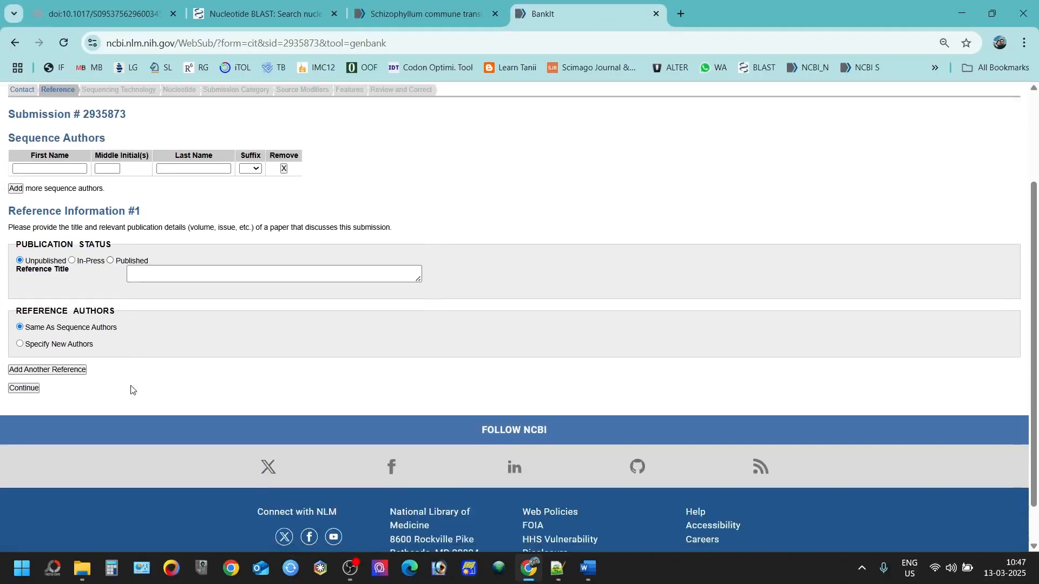
scroll(76, 383, "up", 1)
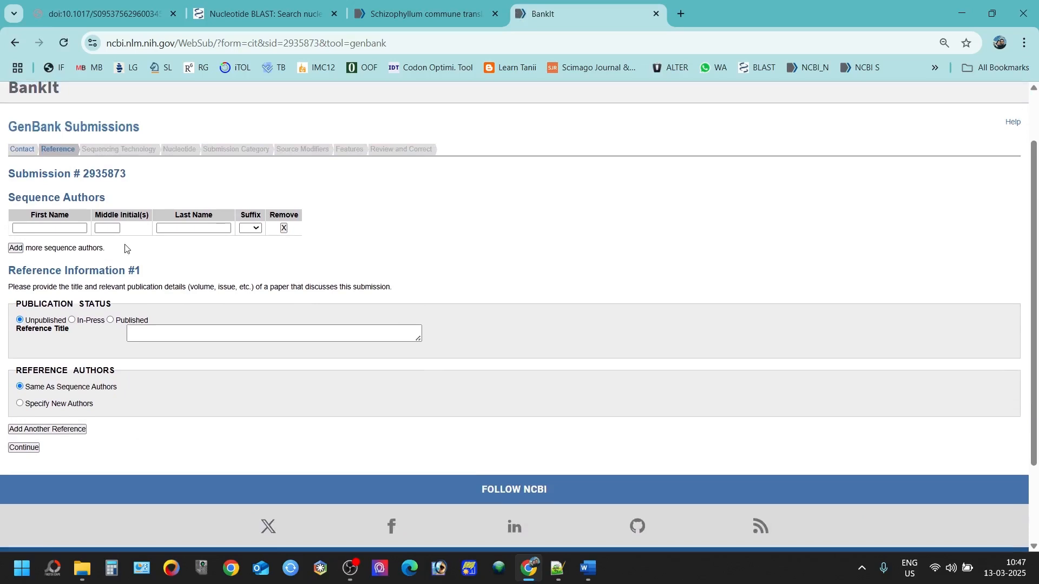
left_click(63, 229)
left_click(55, 254)
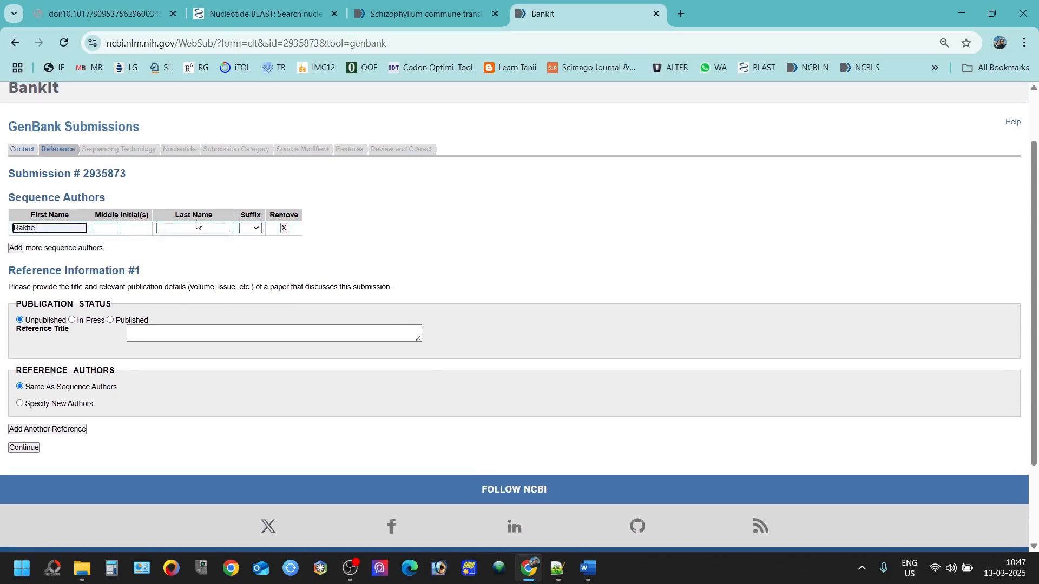
left_click(198, 229)
left_click(208, 255)
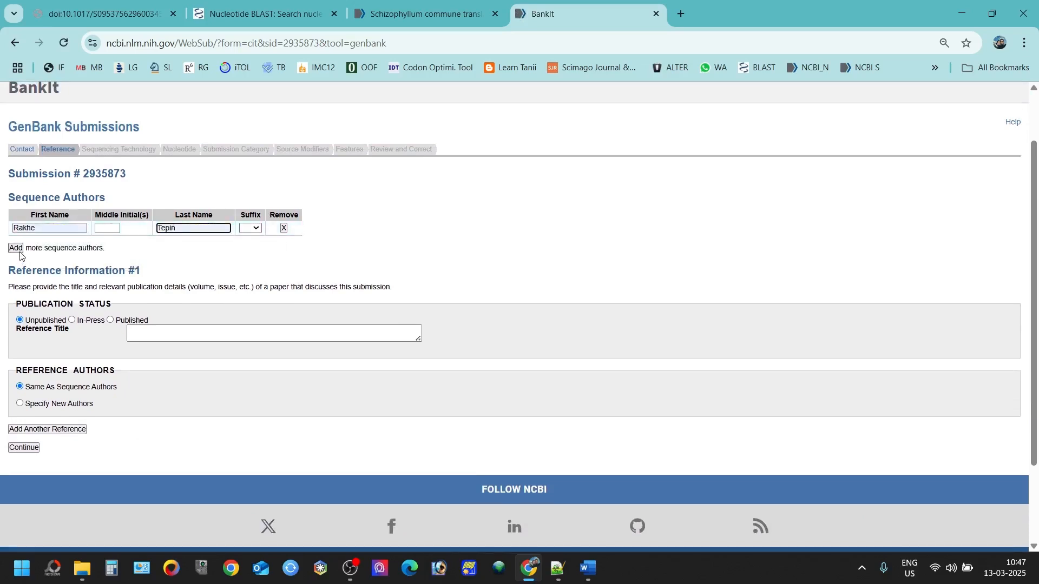
Step: Specify two new reference authors, typing the second author's first name, middle initial and last name
left_click(44, 406)
scroll(69, 405, "down", 1)
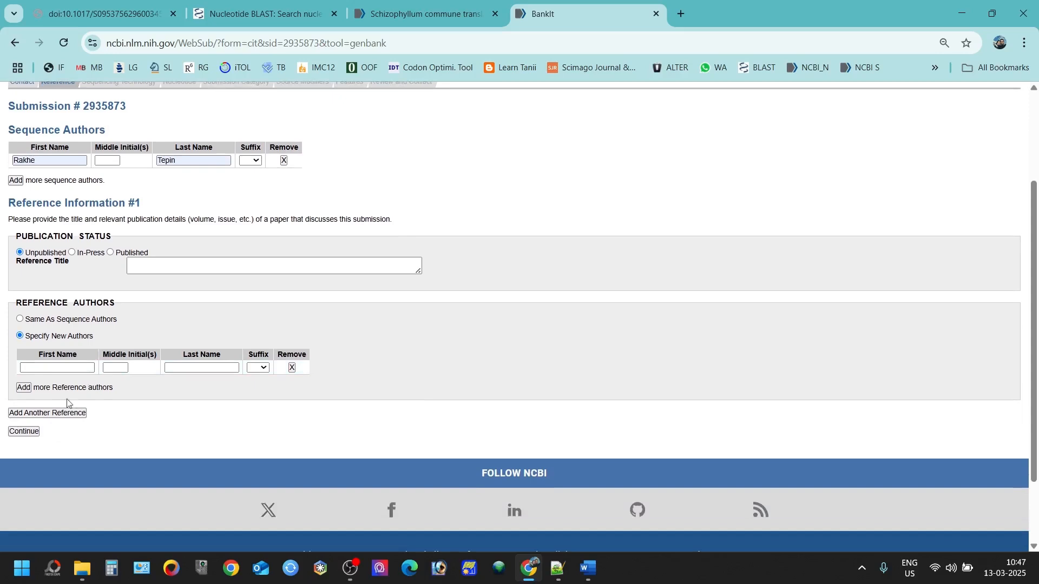
left_click(60, 367)
left_click(71, 394)
left_click(200, 368)
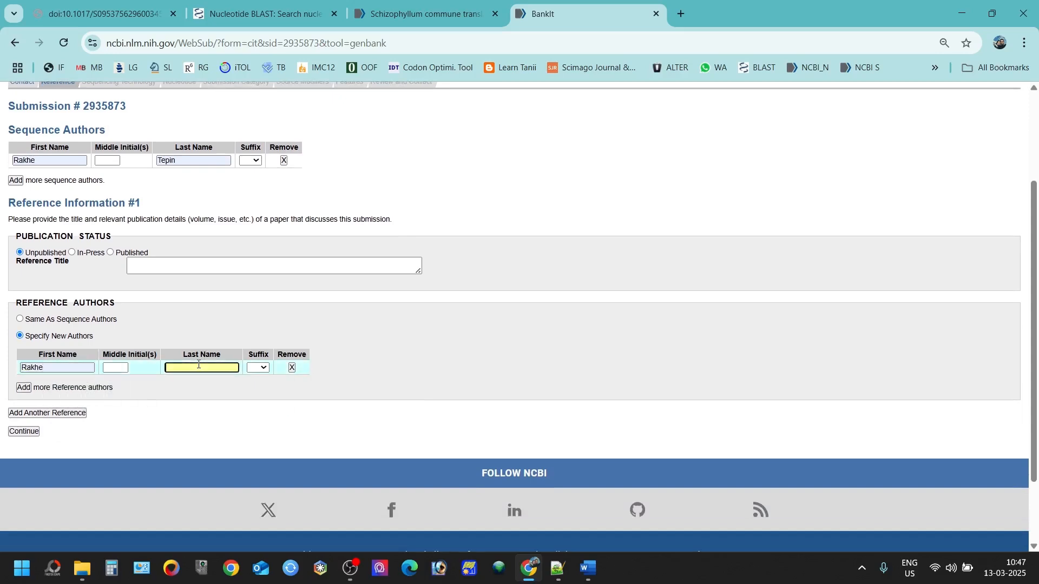
left_click(215, 388)
left_click(23, 388)
left_click(54, 382)
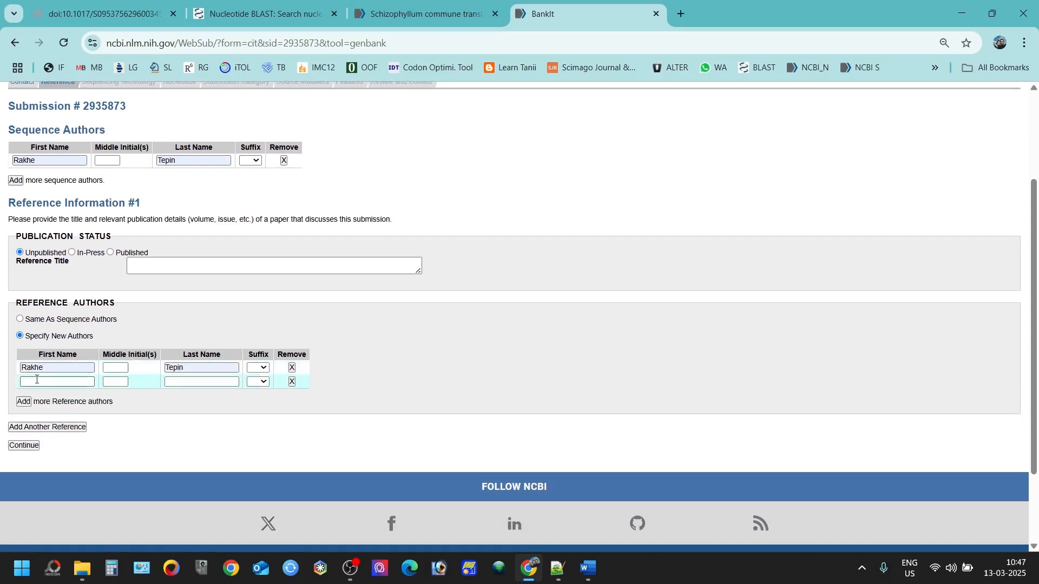
key("Tab")
key("Tab")
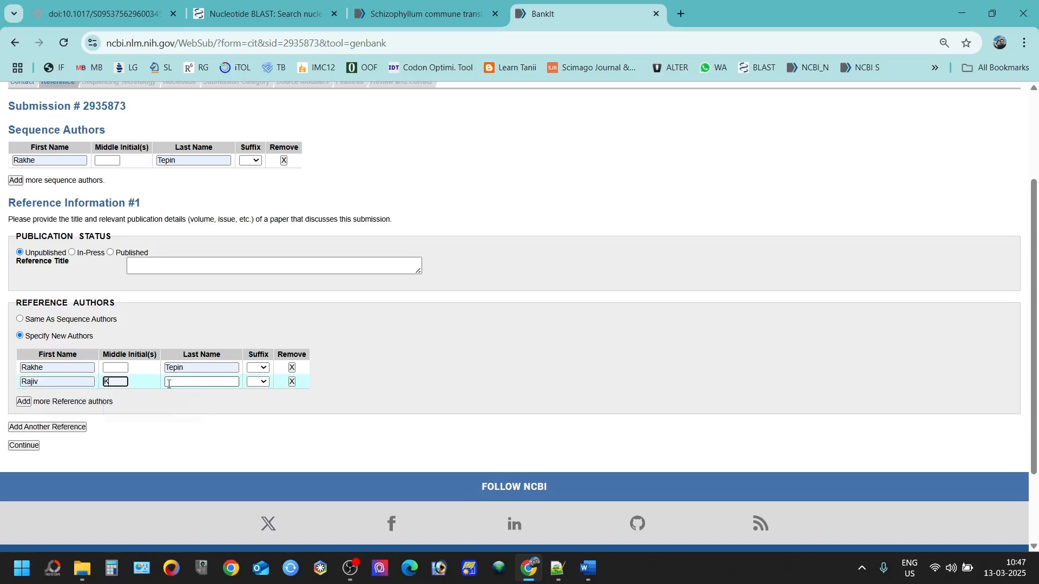
Step: Title the first reference 'Unpublished' and add a second reference block
left_click(145, 265)
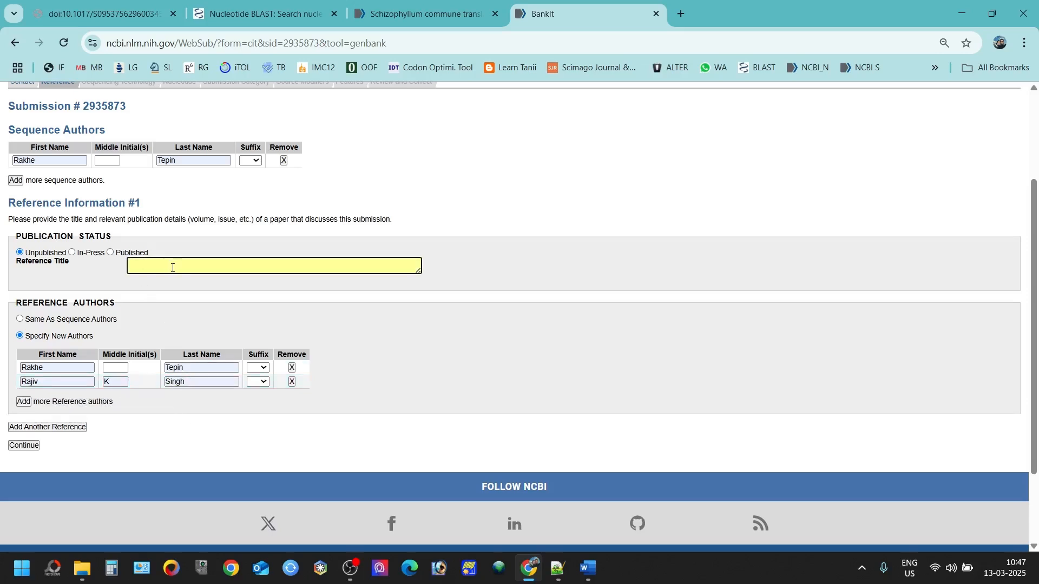
type("Unpublished")
left_click(310, 219)
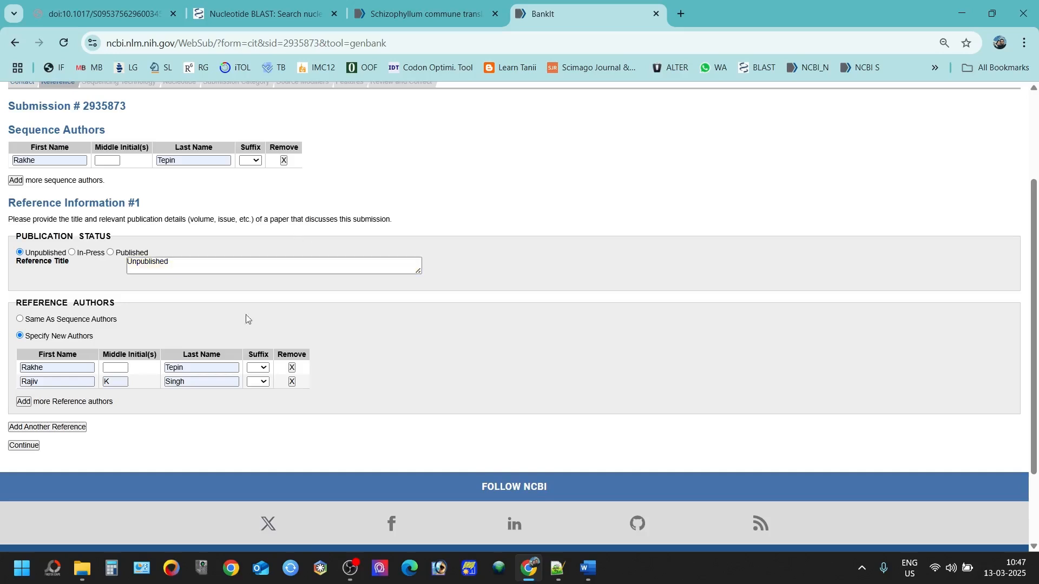
left_click(50, 429)
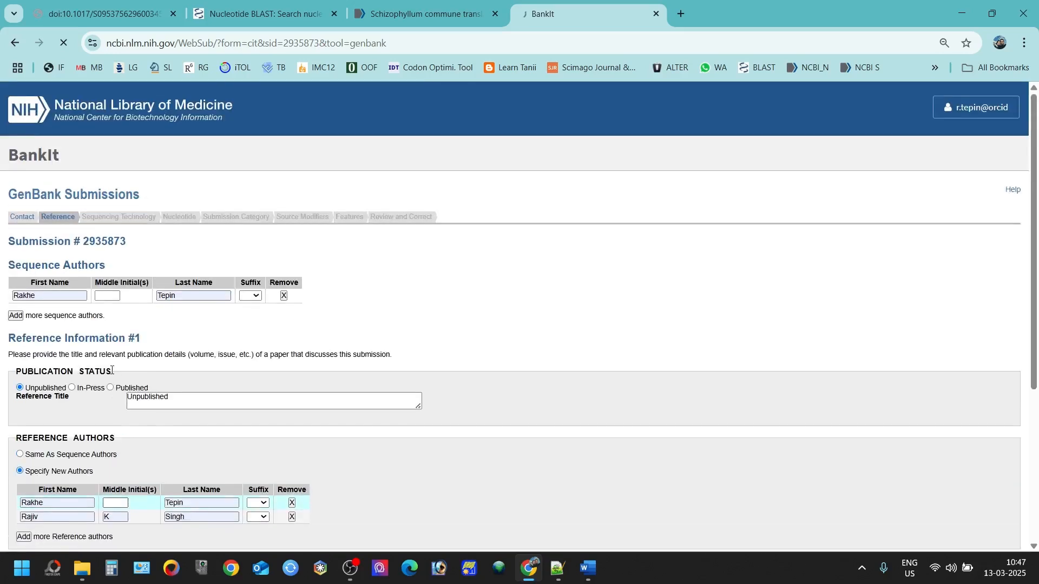
scroll(113, 370, "down", 1)
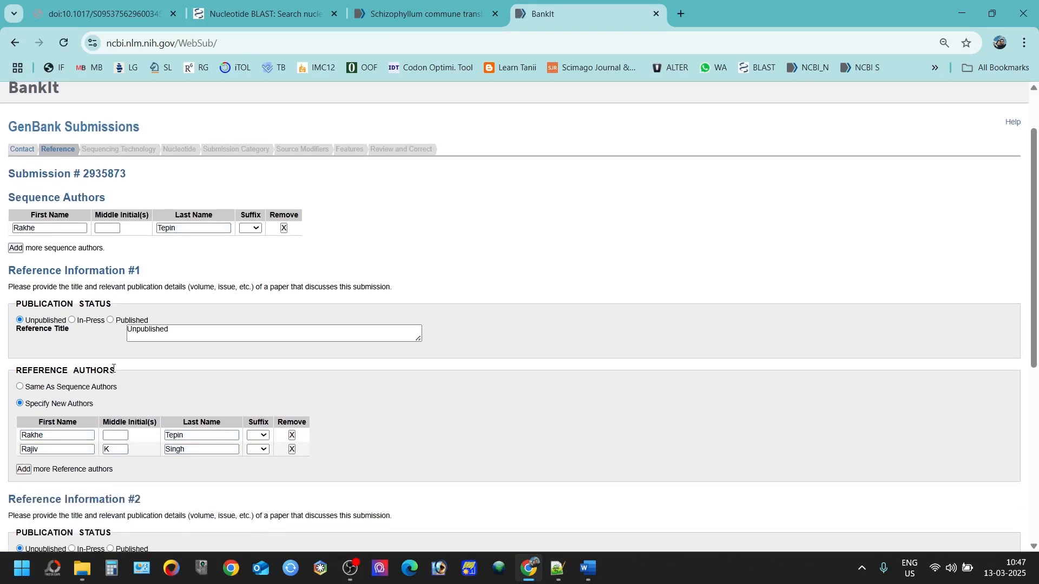
scroll(113, 369, "down", 3)
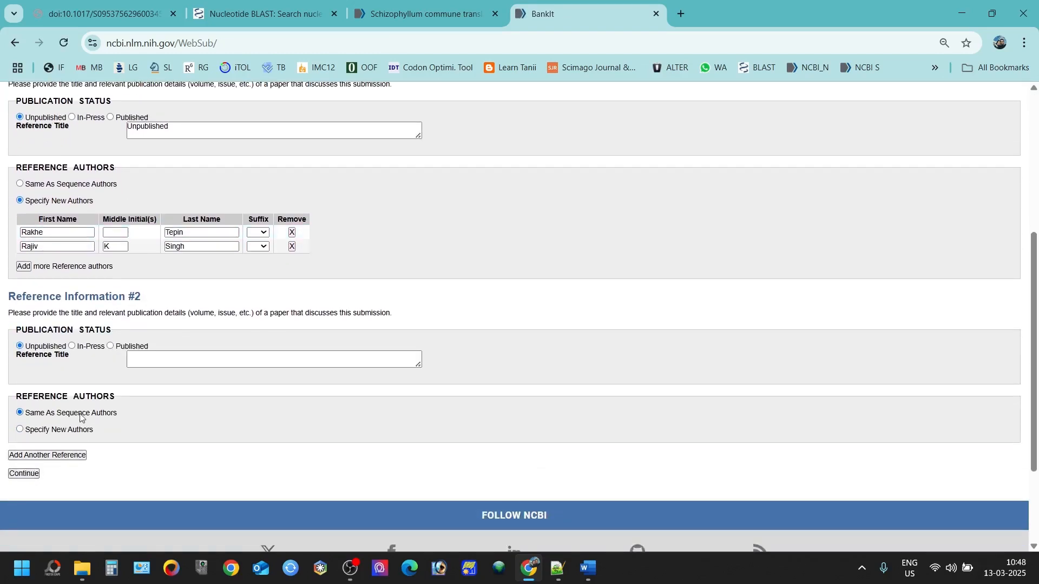
Step: Record Sanger dideoxy sequencing with assembled sequences and submit the sequencing technology step
left_click(27, 476)
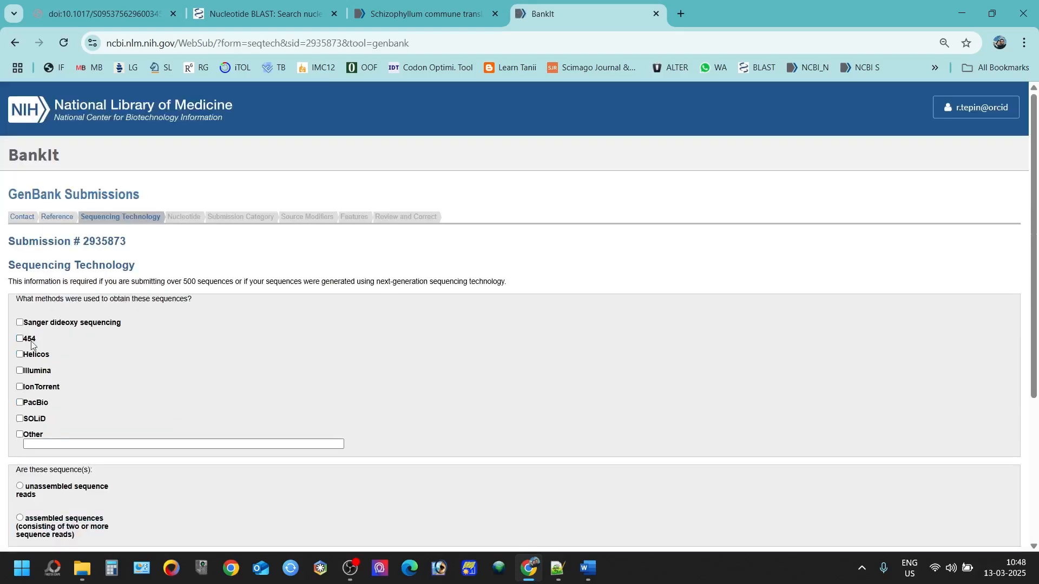
left_click(20, 323)
scroll(161, 370, "down", 4)
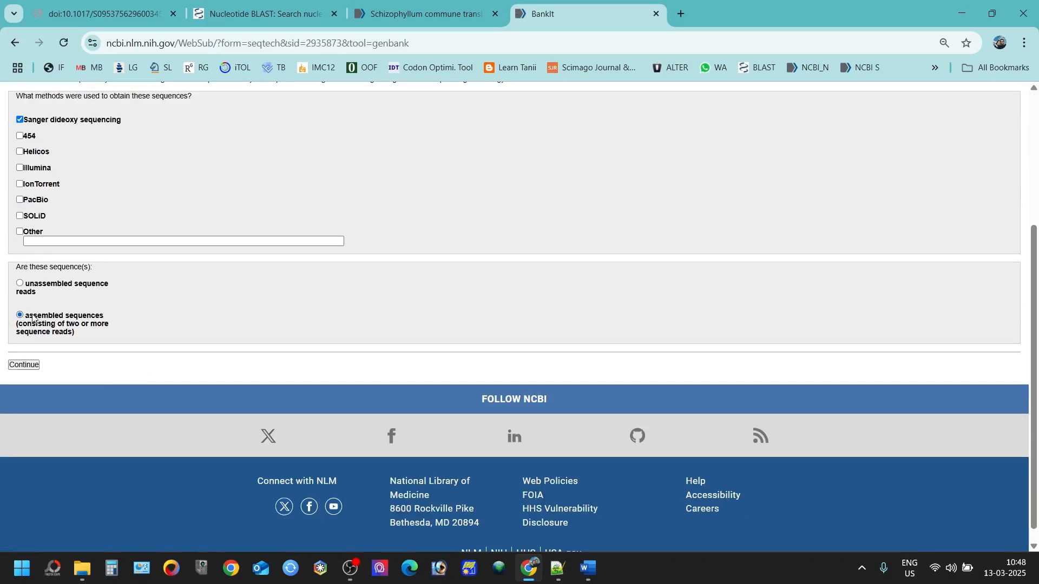
left_click(23, 364)
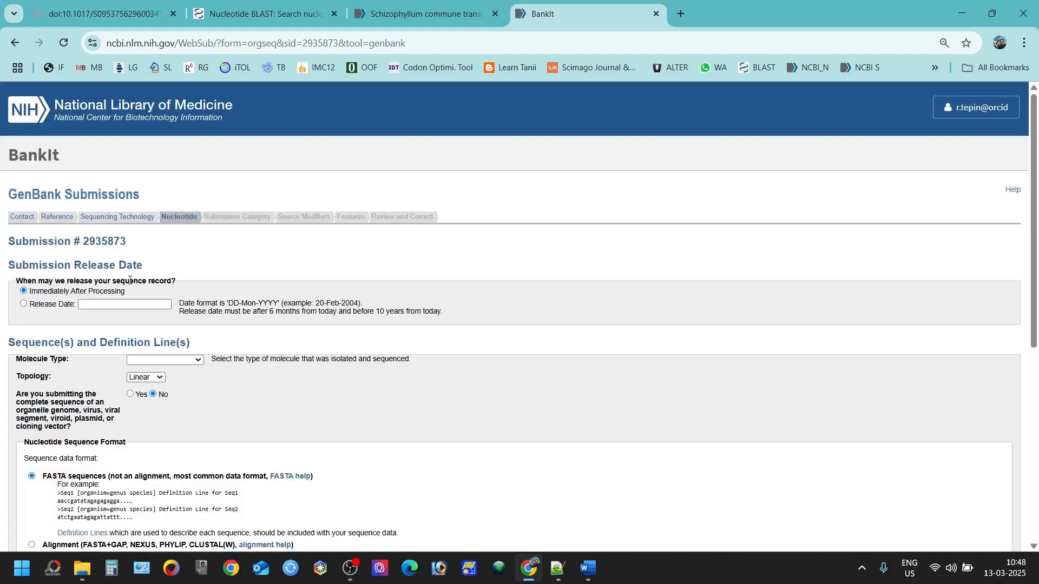
Step: Set the release date to 30-Dec-2026 and the molecule type to genomic DNA
left_click(110, 306)
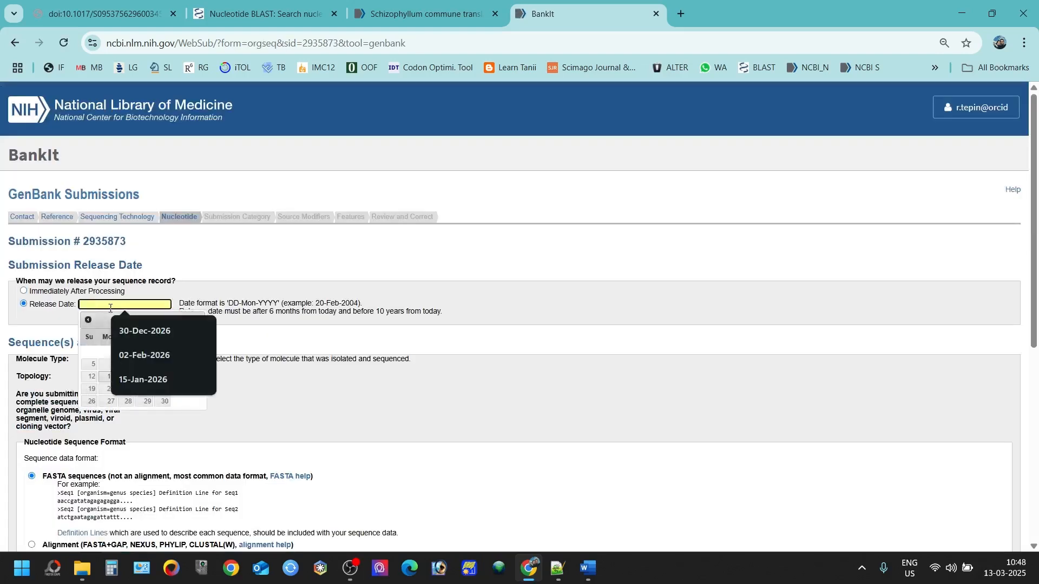
left_click(141, 329)
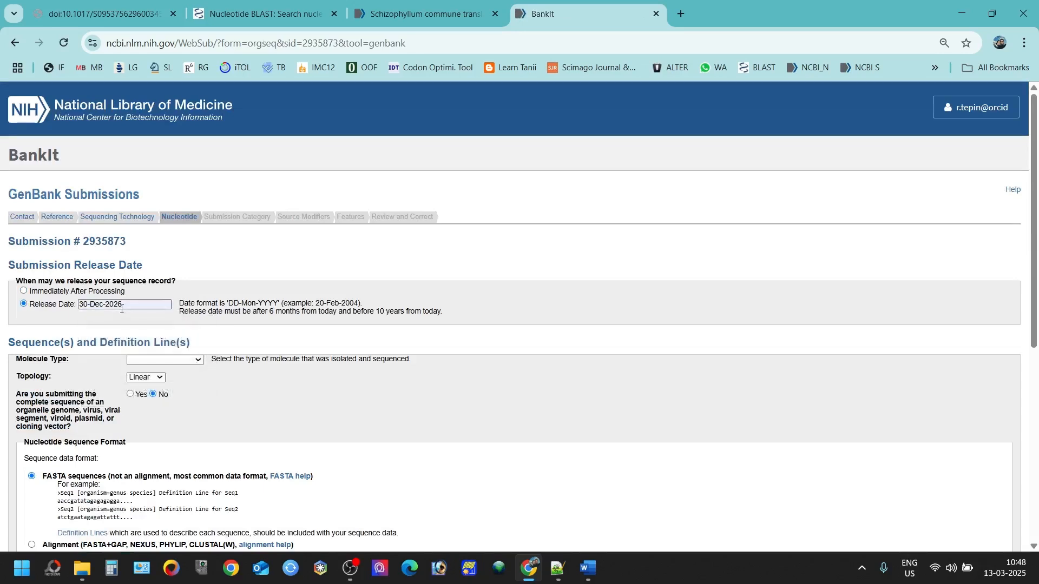
scroll(106, 332, "down", 2)
left_click(160, 228)
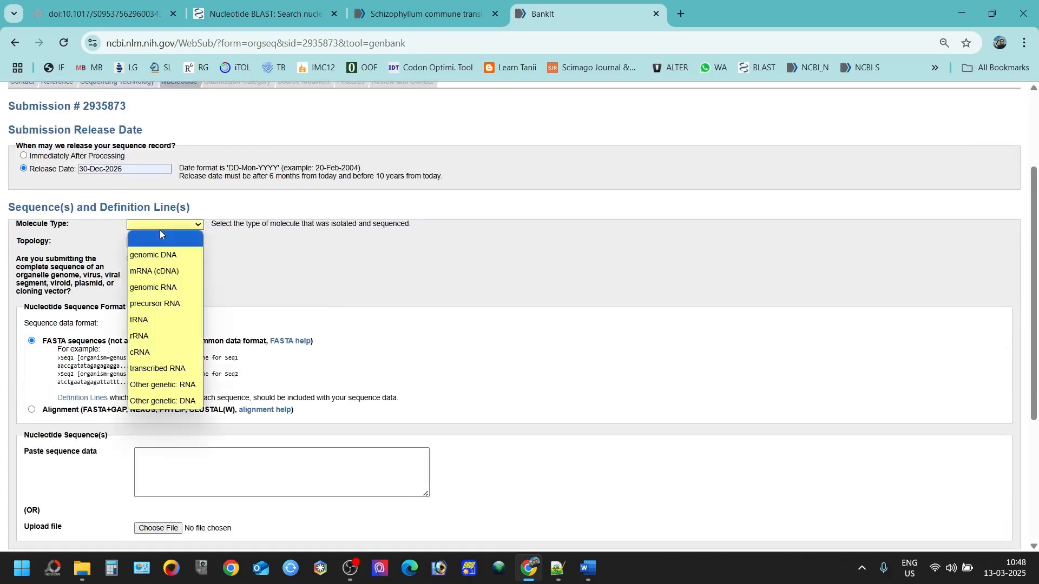
left_click(158, 253)
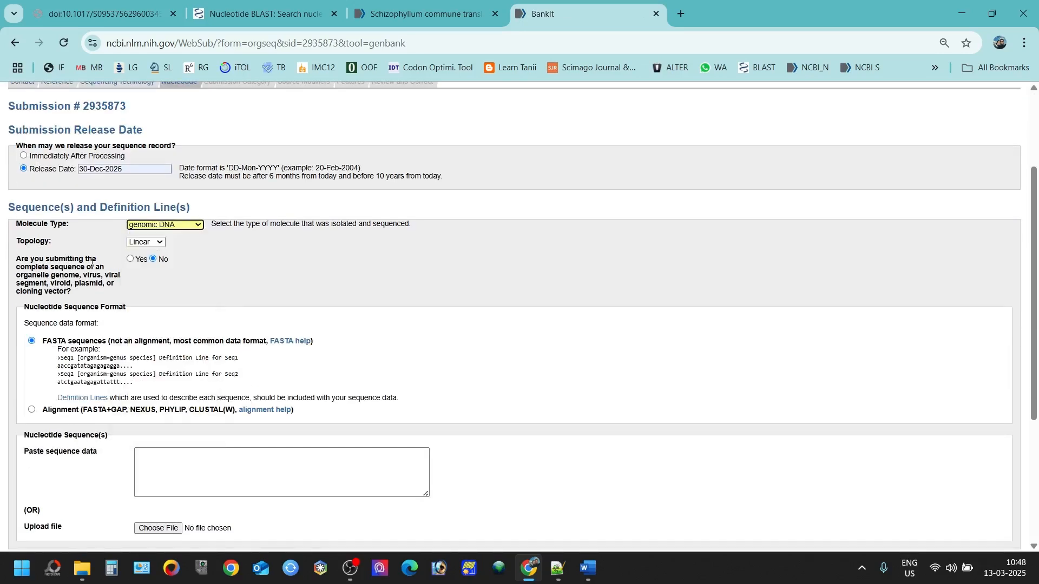
Step: Upload 270_EF.fas and confirm the single-sequence submission
scroll(91, 263, "down", 1)
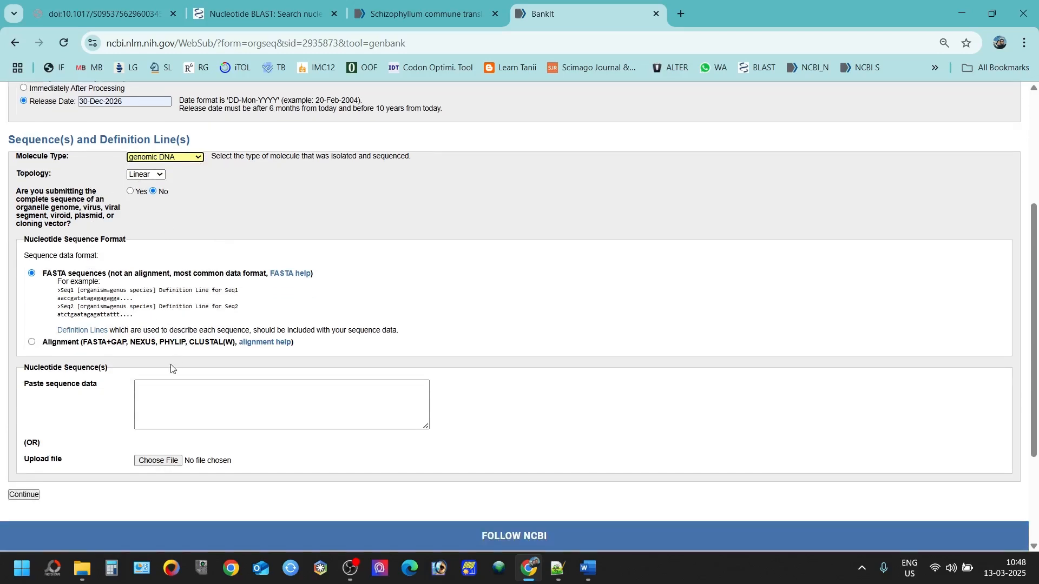
left_click(155, 464)
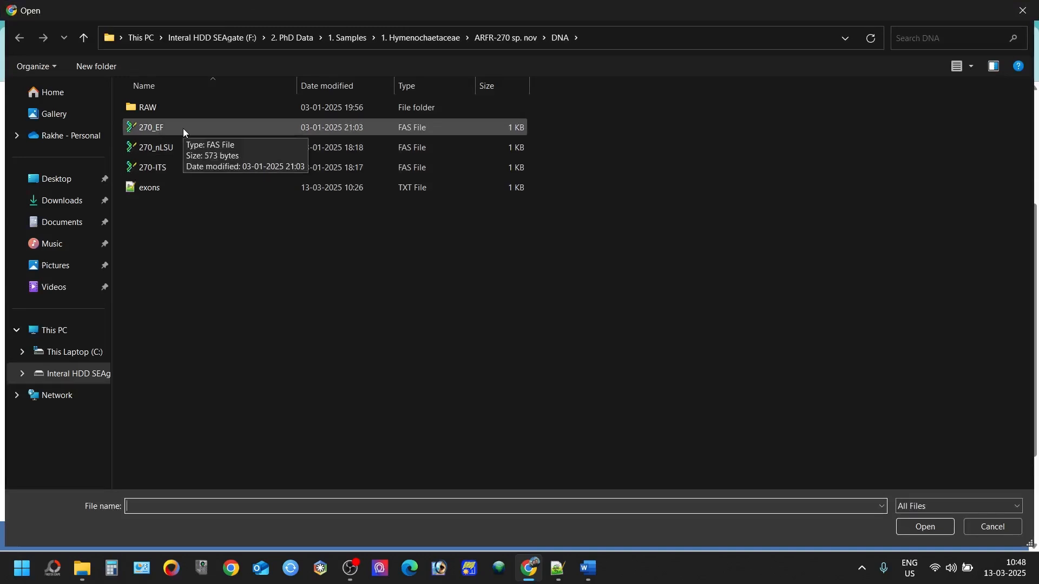
double_click(182, 128)
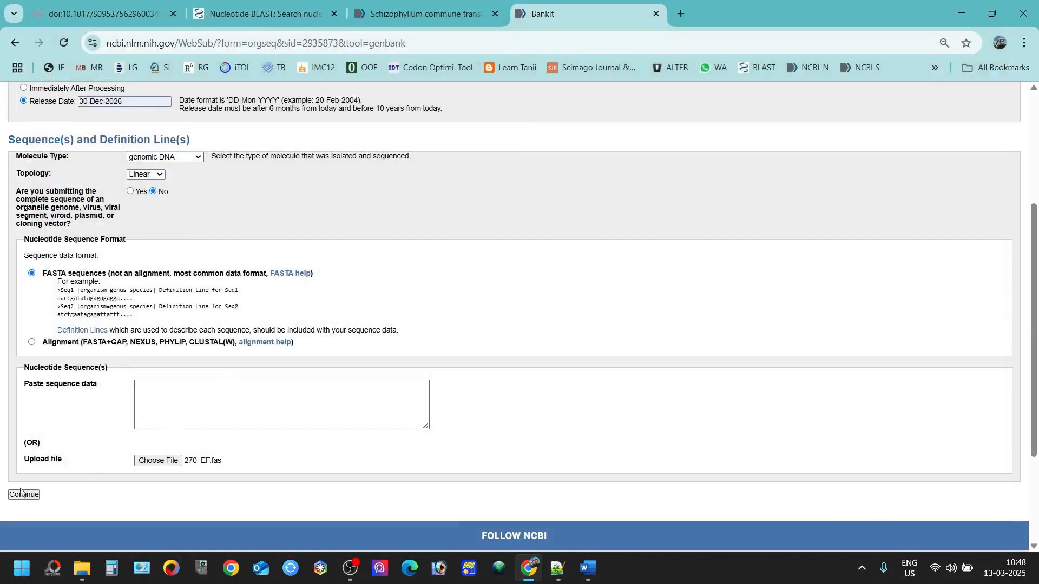
left_click(22, 494)
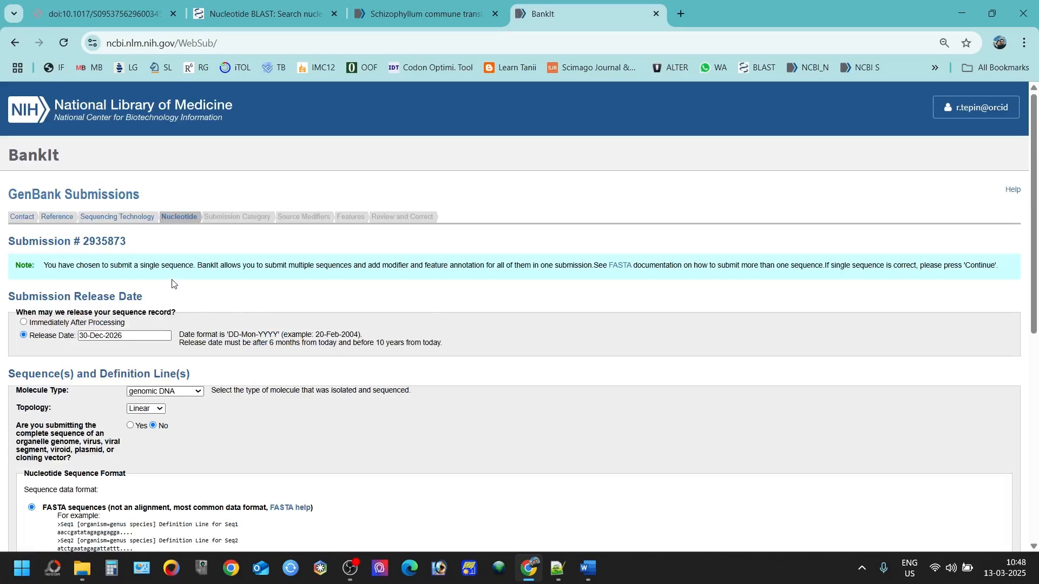
scroll(233, 297, "down", 5)
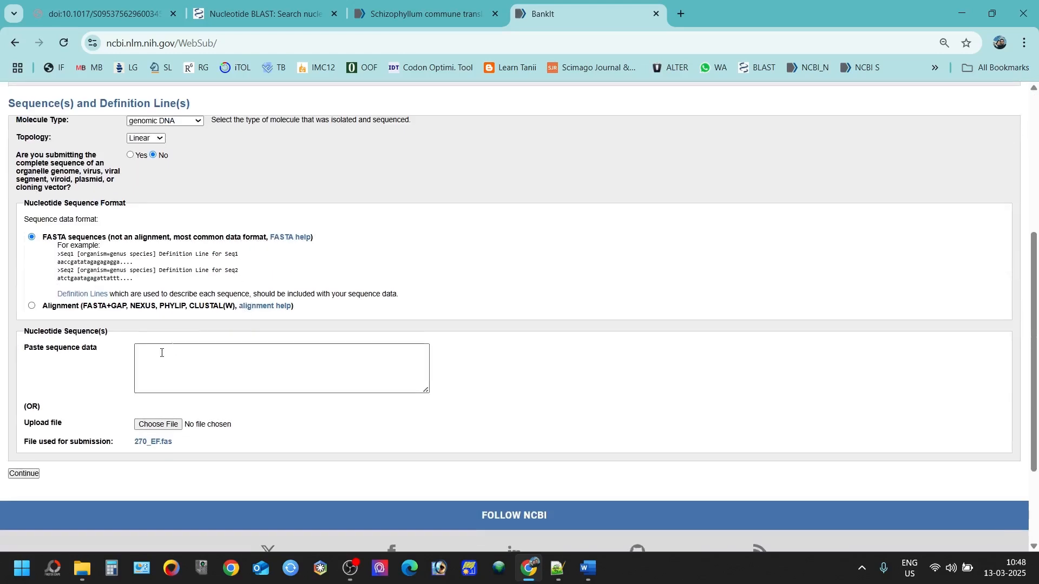
left_click(31, 474)
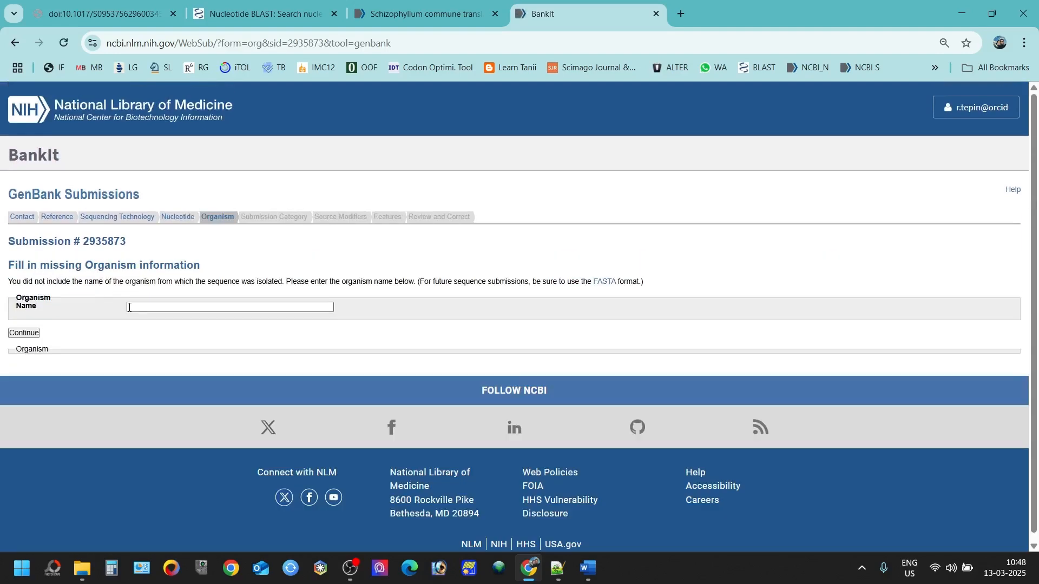
Step: Enter Tropicoporus sp. as the organism name and continue
left_click(128, 307)
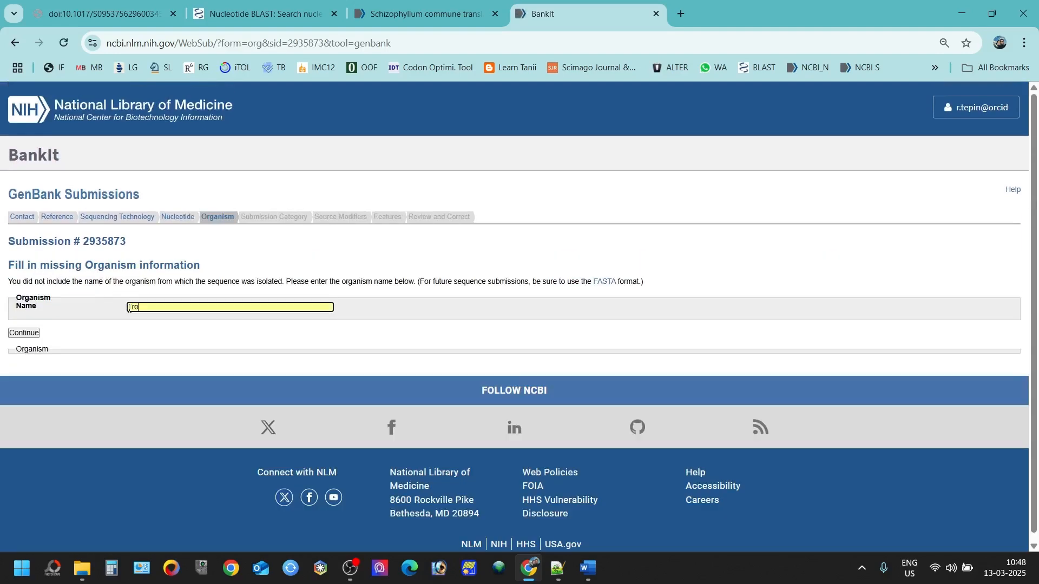
type("Tropicopo")
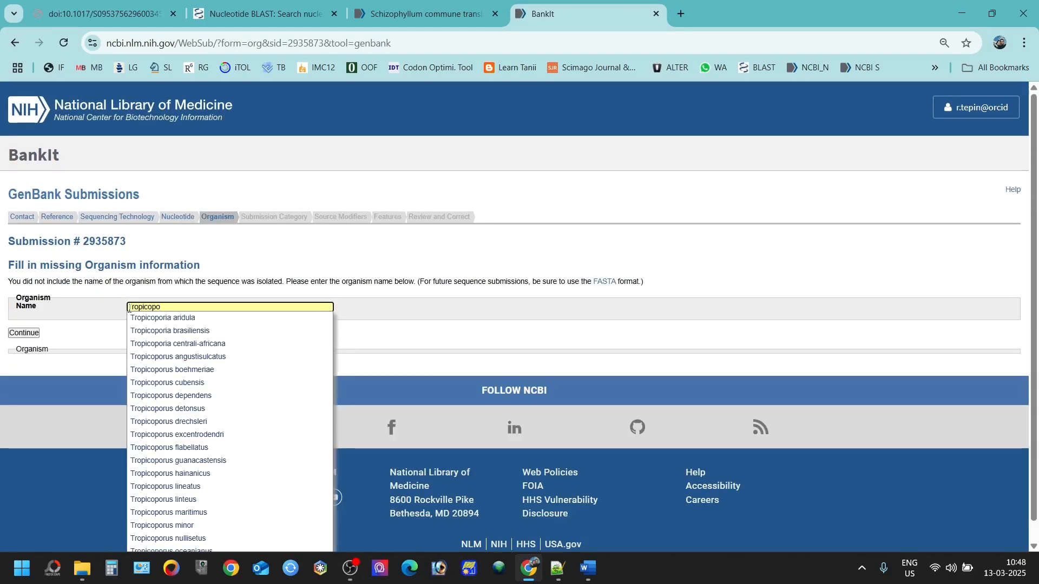
type("rus sp.")
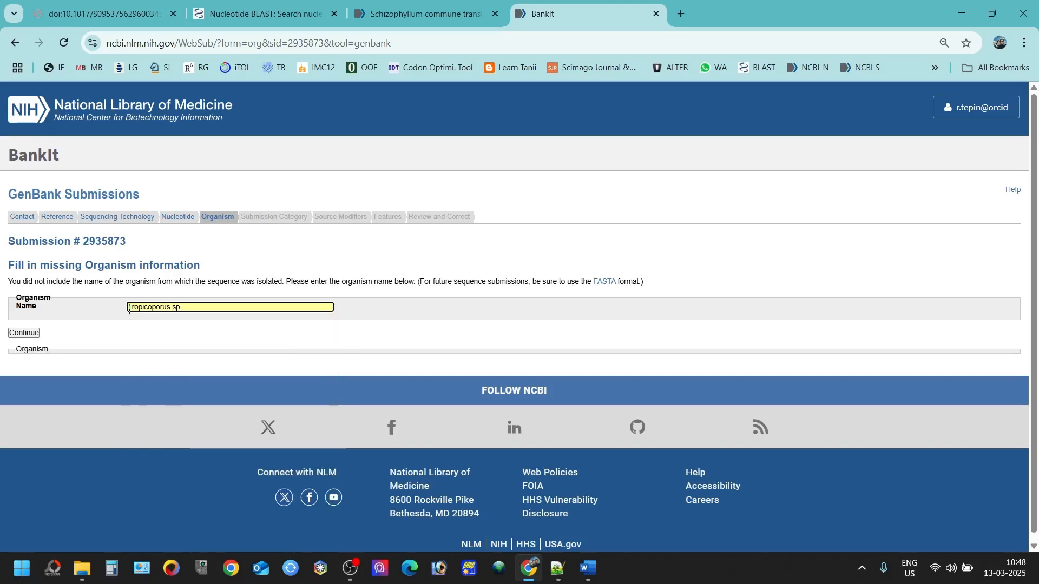
left_click(16, 334)
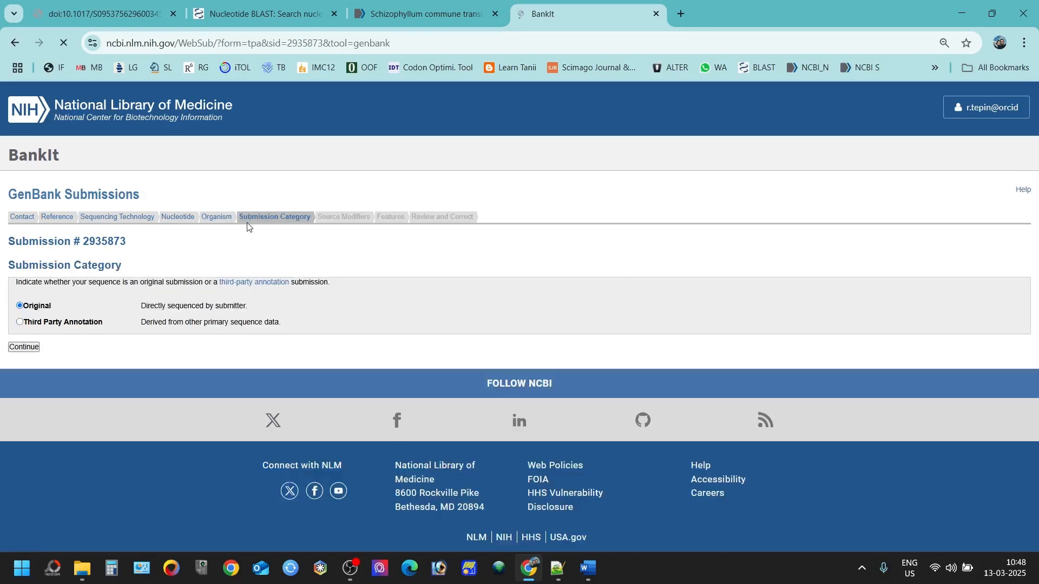
Step: Keep the Original category and add an Altitude source modifier of 355 meters
left_click(30, 349)
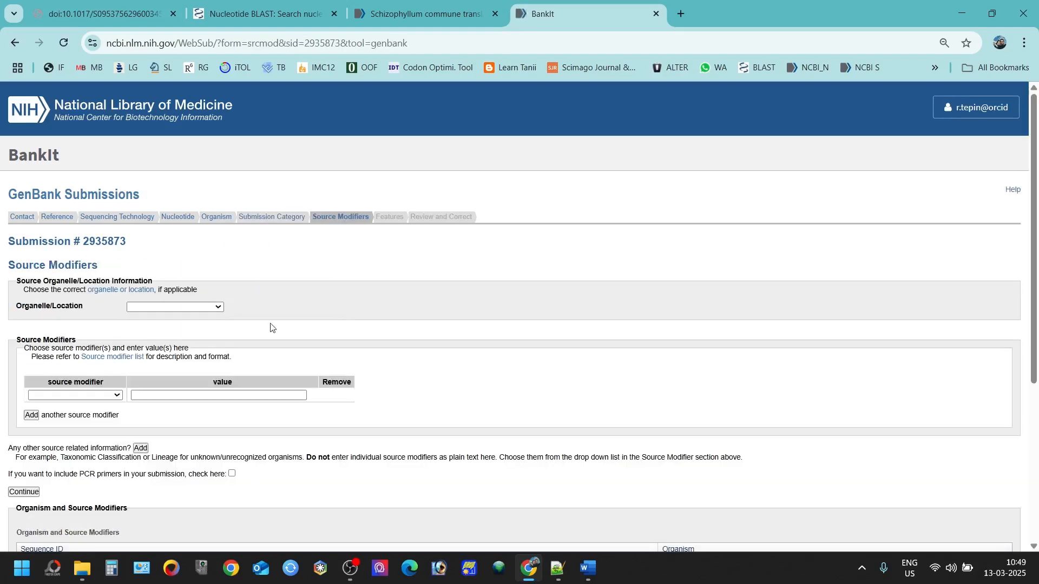
left_click(192, 308)
left_click(192, 307)
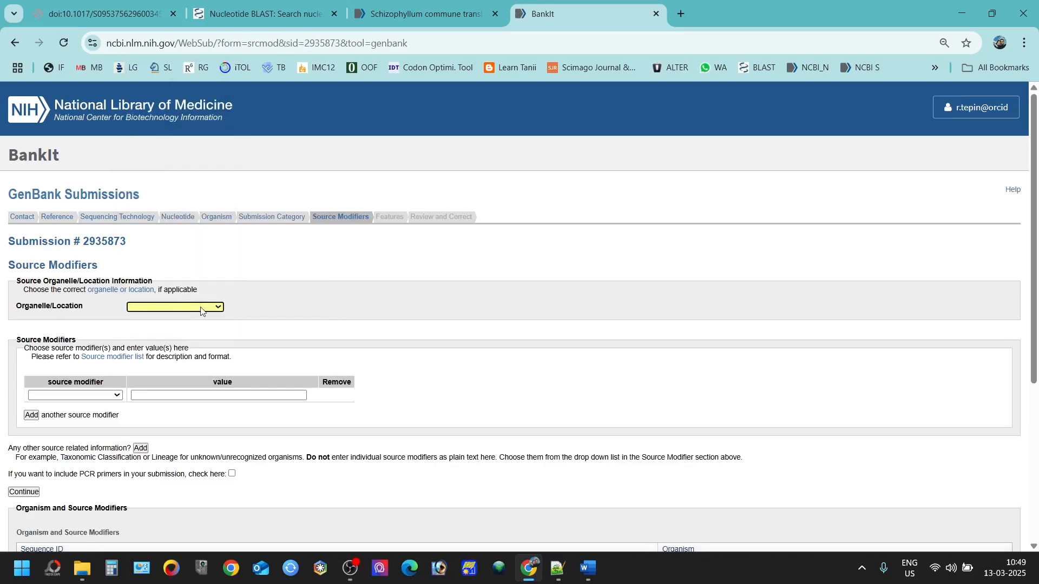
scroll(95, 193, "down", 3)
left_click(94, 194)
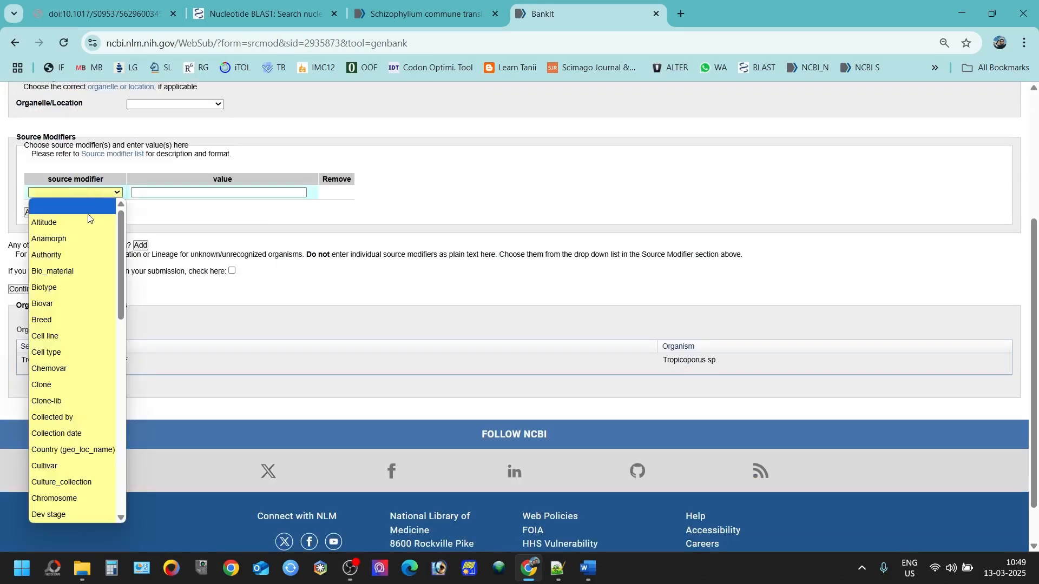
left_click(48, 223)
left_click(141, 194)
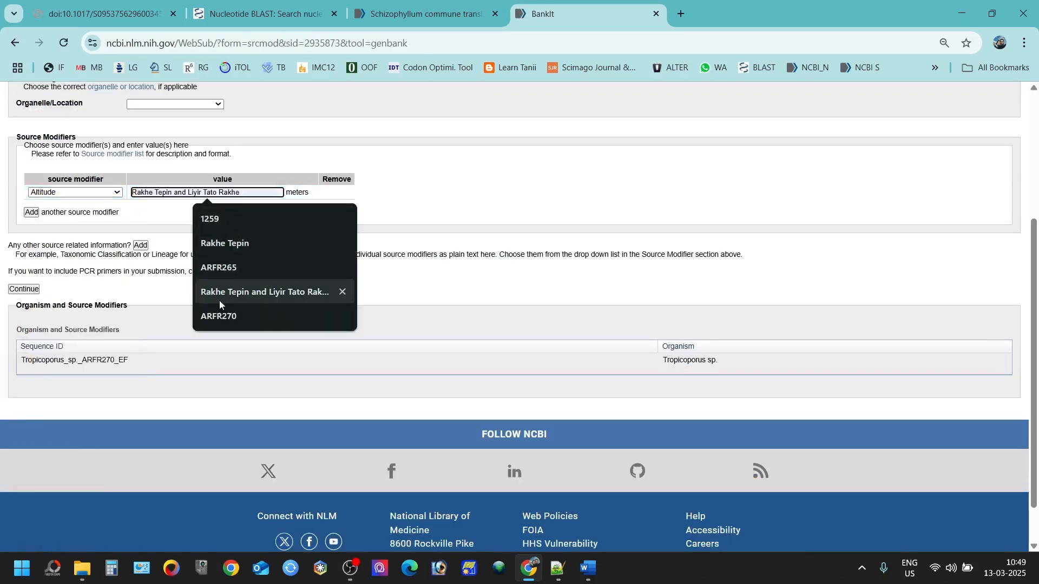
type("355")
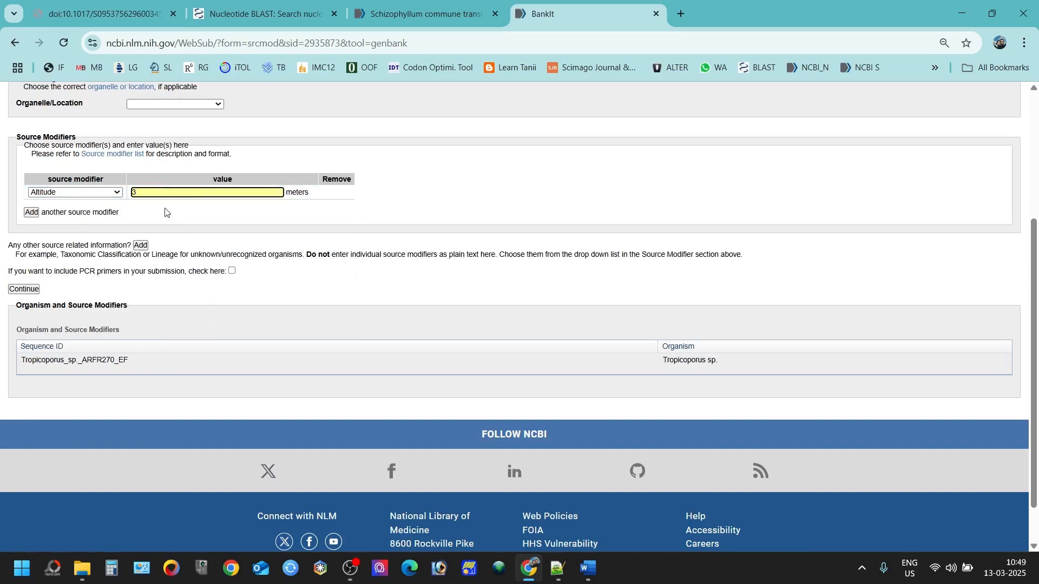
Step: Add a Collection date modifier of 14-08-2024, keeping the first row as Altitude
left_click(31, 213)
left_click(76, 192)
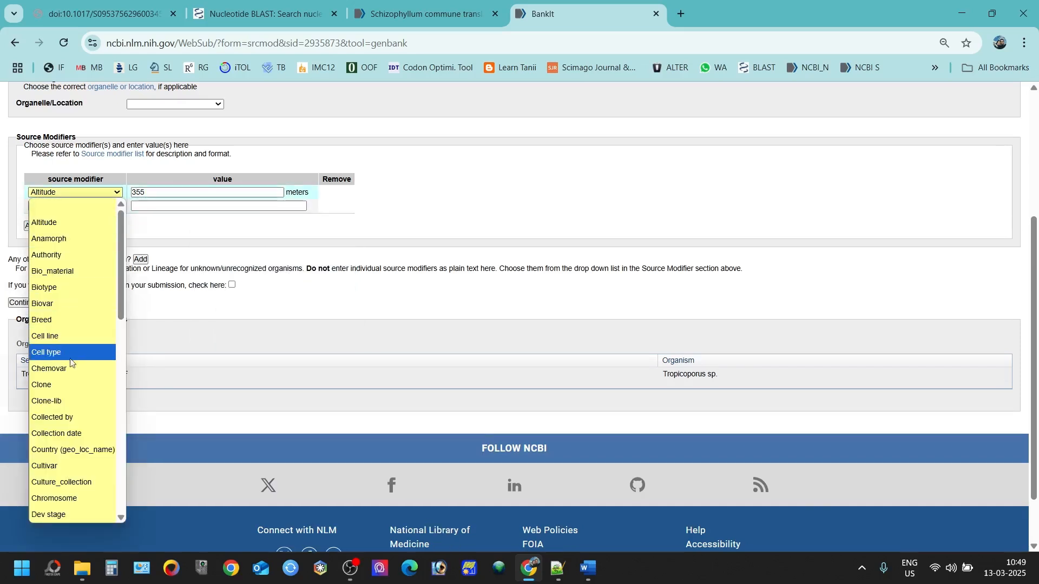
left_click(61, 433)
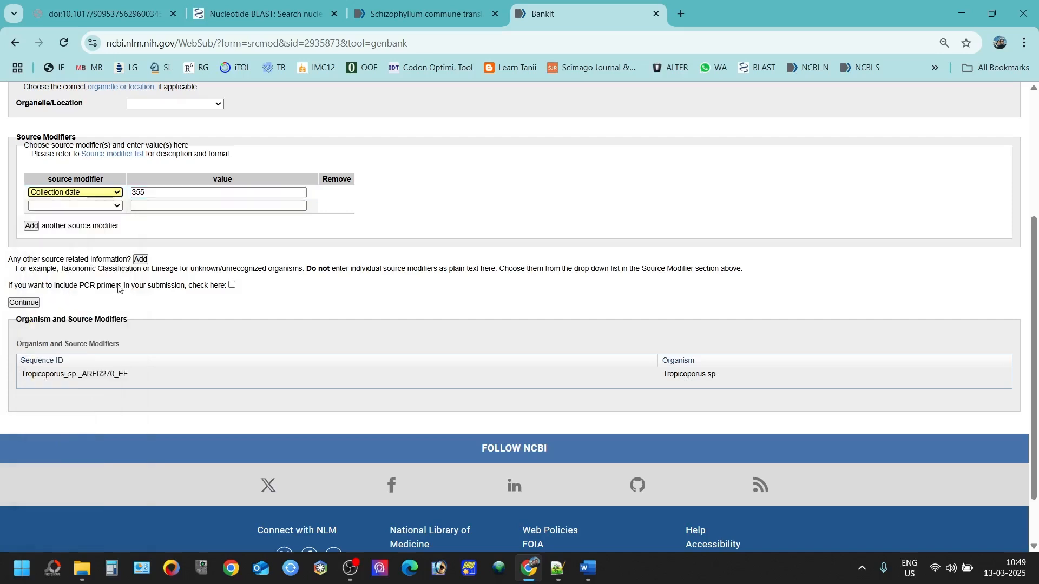
left_click(162, 204)
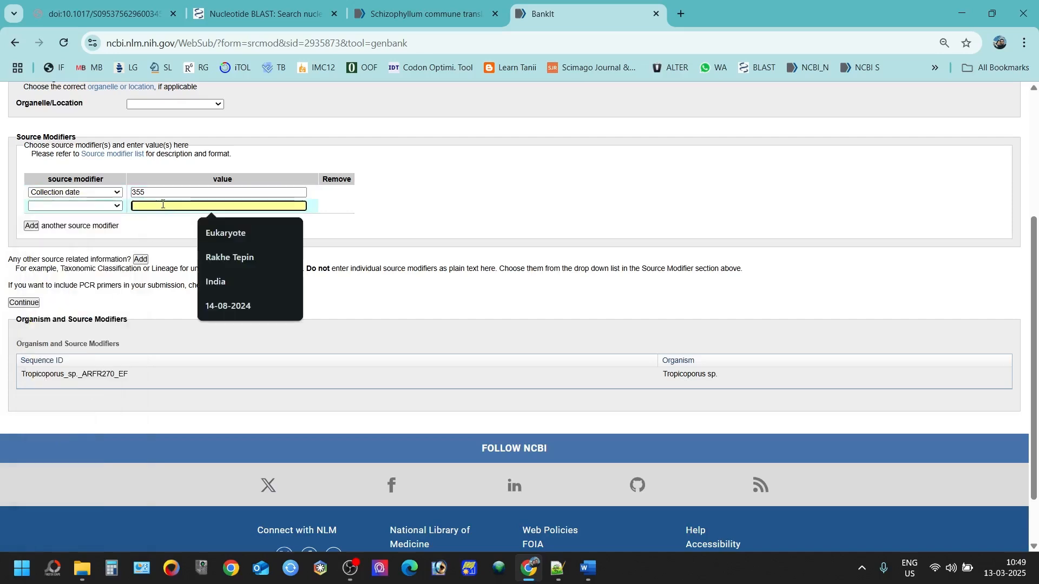
left_click(227, 305)
left_click(76, 192)
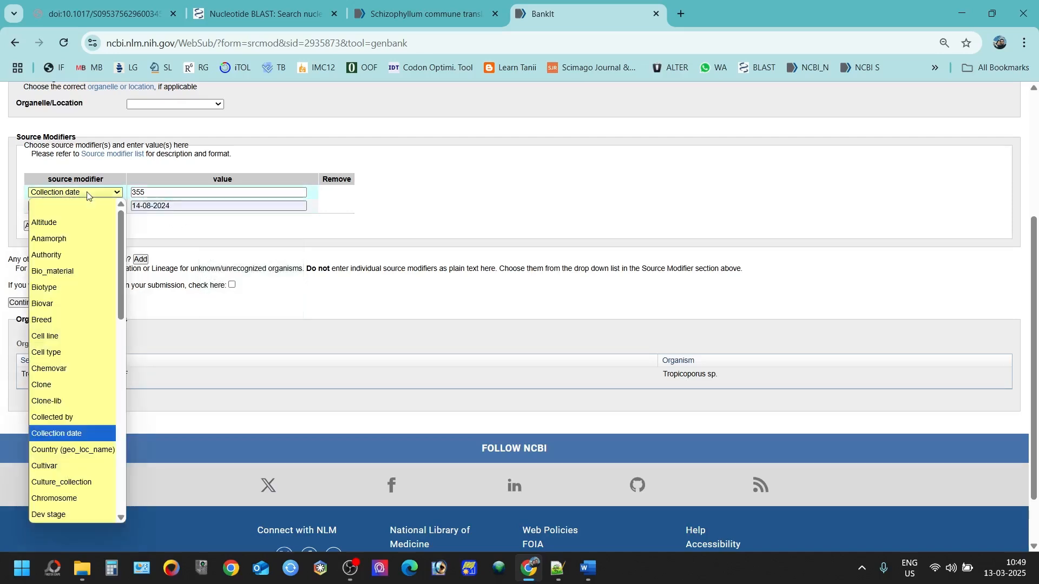
left_click(74, 224)
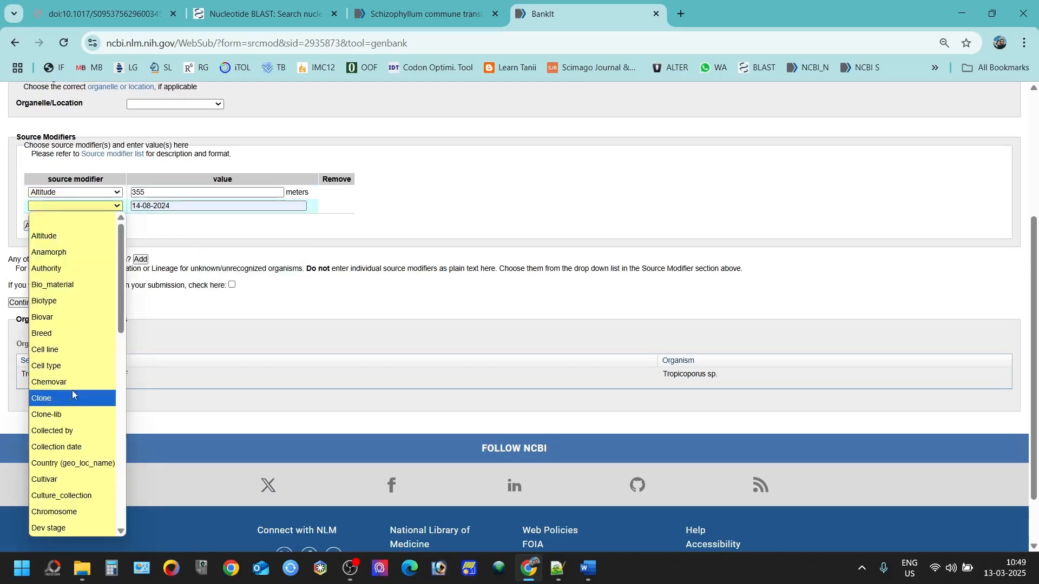
left_click(62, 442)
Step: Add a Collected by modifier and enter the collectors' names
left_click(35, 227)
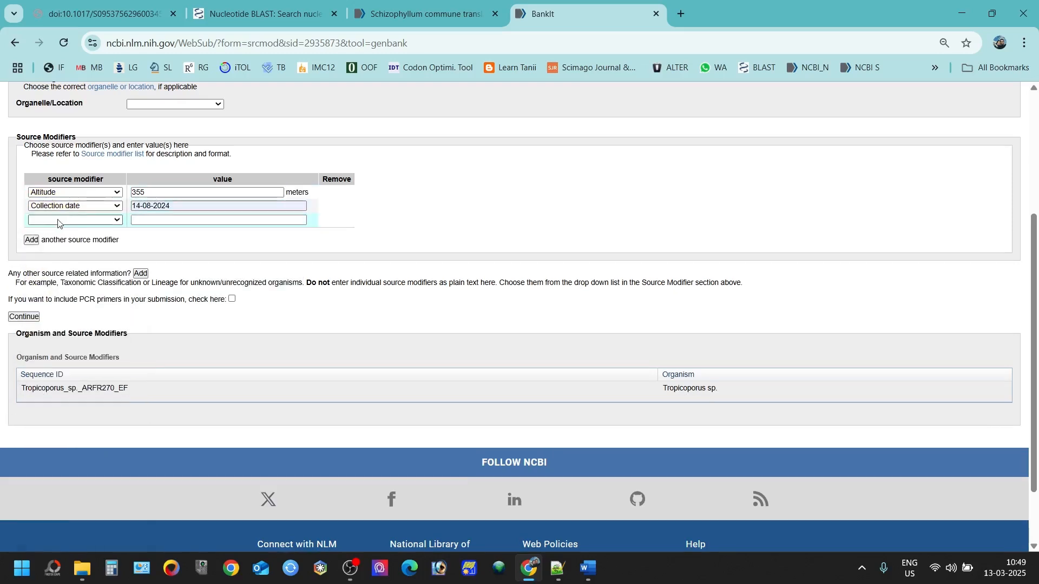
left_click(34, 220)
left_click(85, 449)
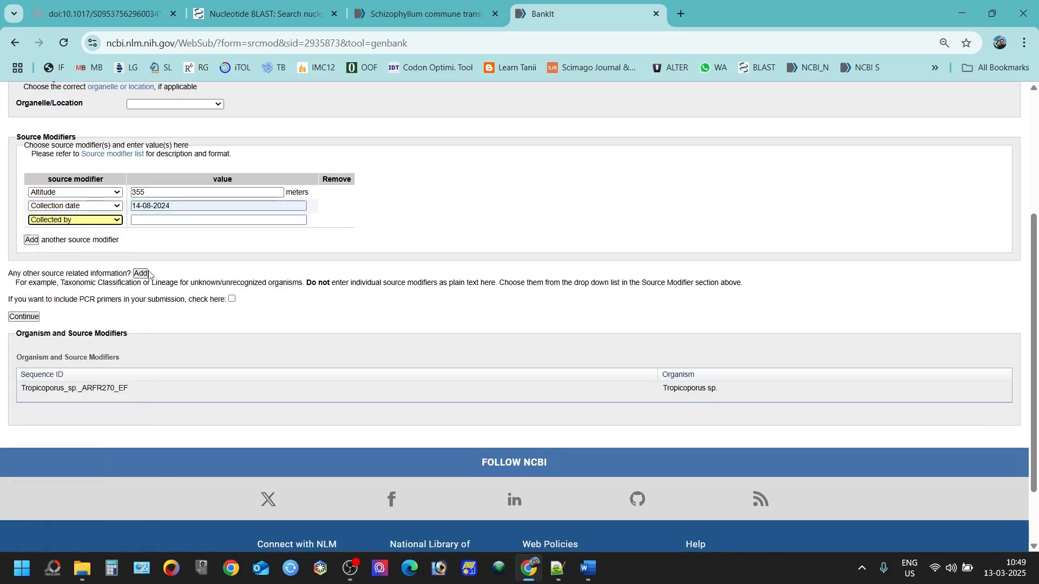
left_click(211, 221)
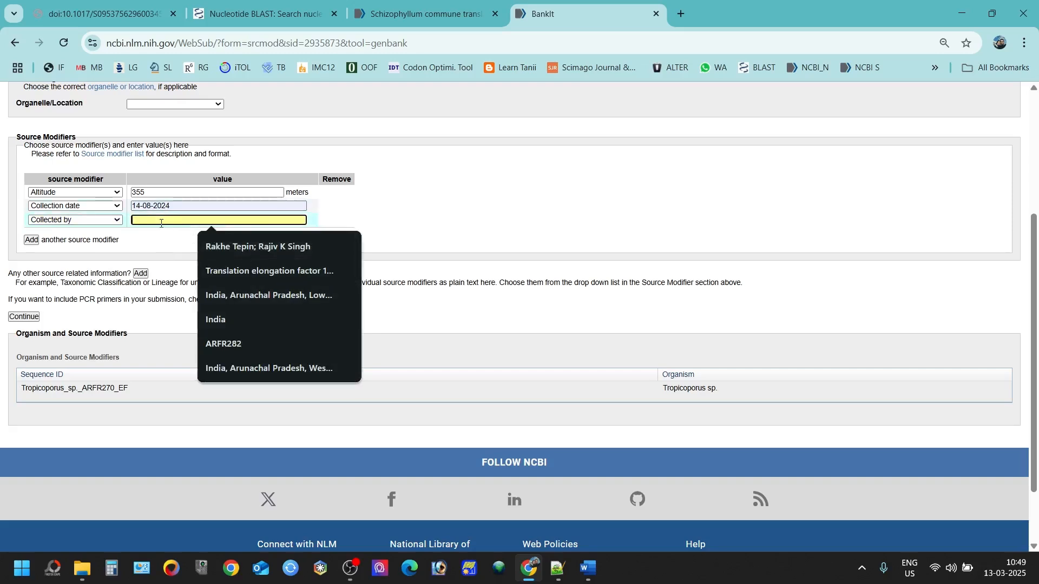
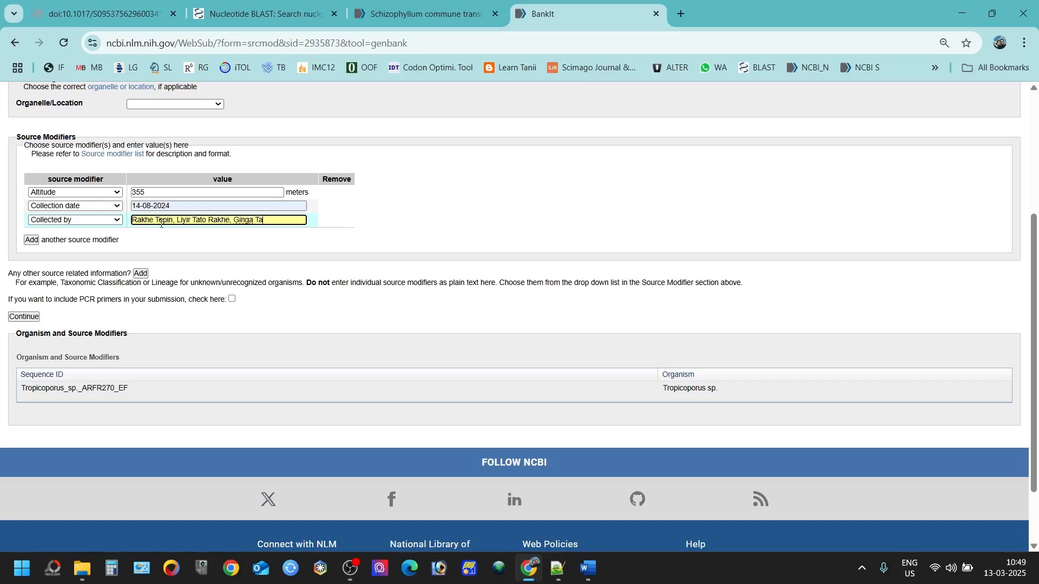
Step: Add a Specimen voucher source modifier with value ARFR270
left_click(30, 240)
left_click(52, 236)
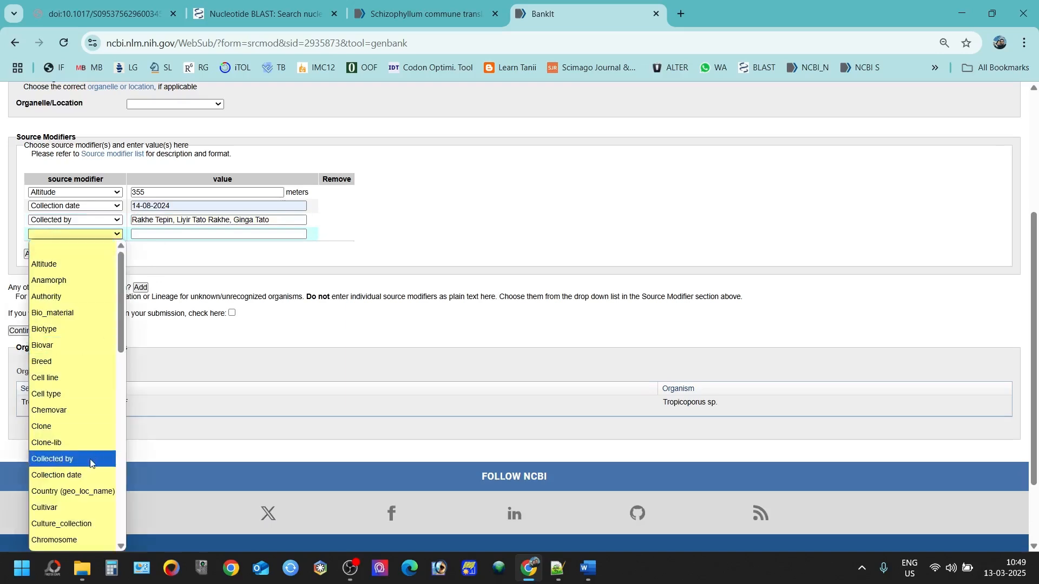
scroll(59, 497, "down", 10)
scroll(60, 497, "down", 3)
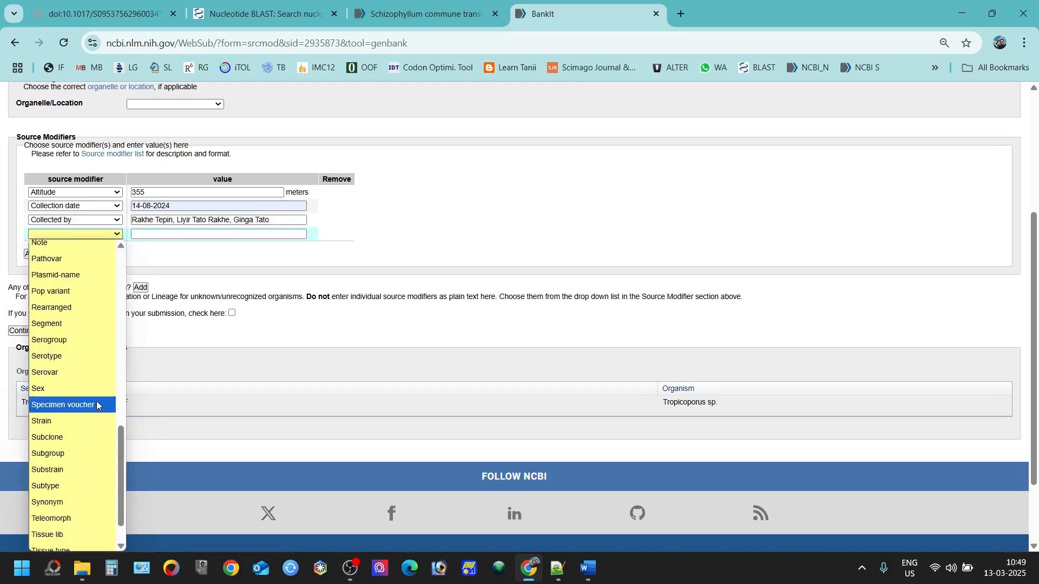
left_click(59, 404)
left_click(154, 233)
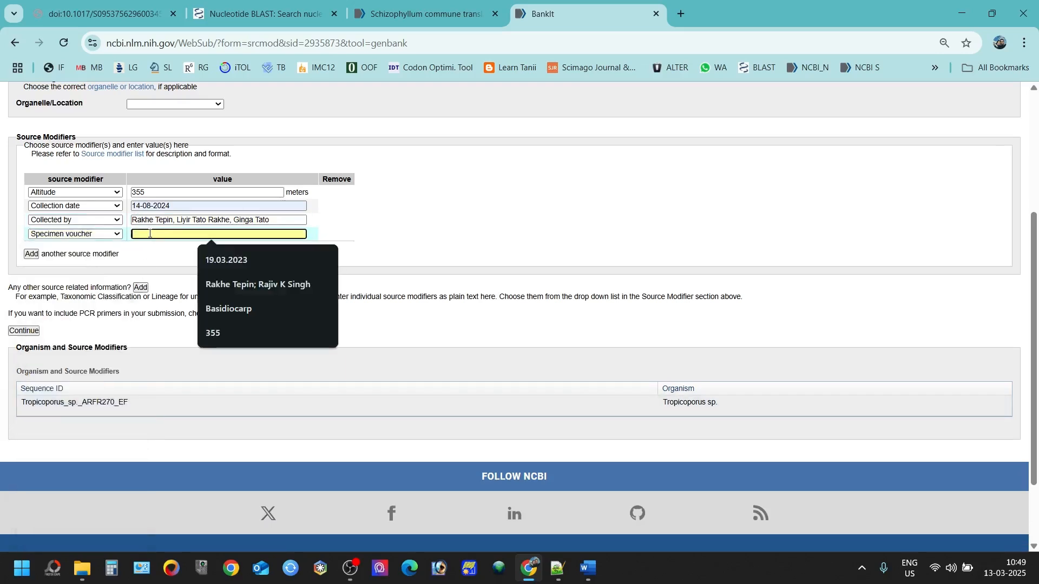
type("ARFR270")
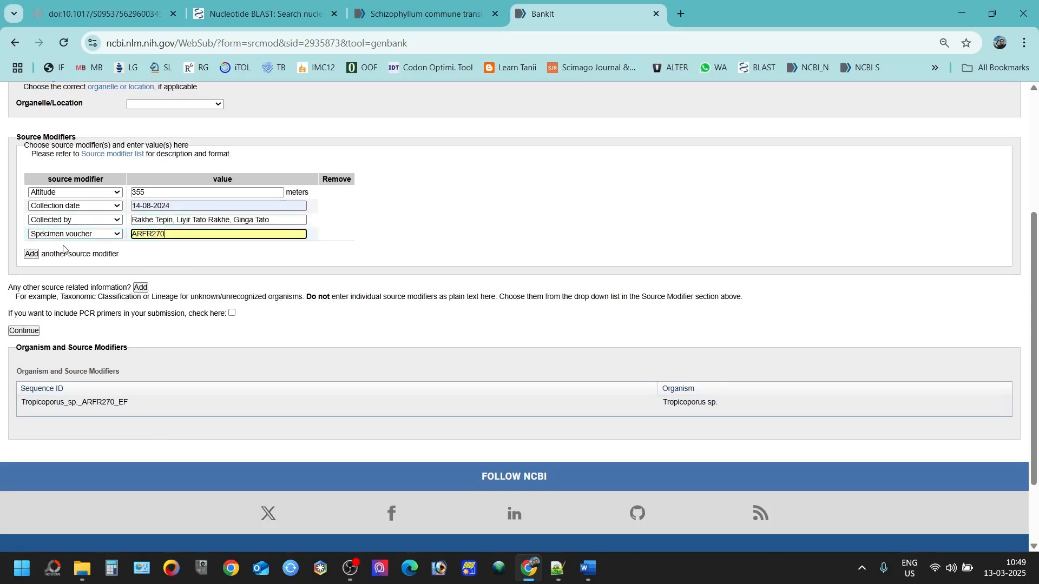
Step: Add Country (geo_loc_name) India and save all source modifiers
left_click(31, 253)
left_click(52, 249)
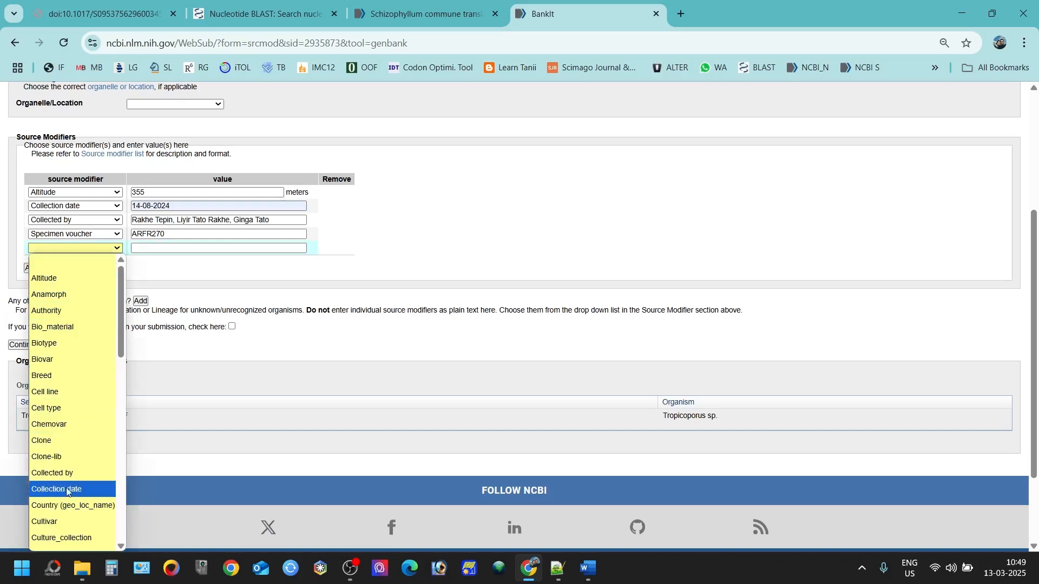
left_click(72, 505)
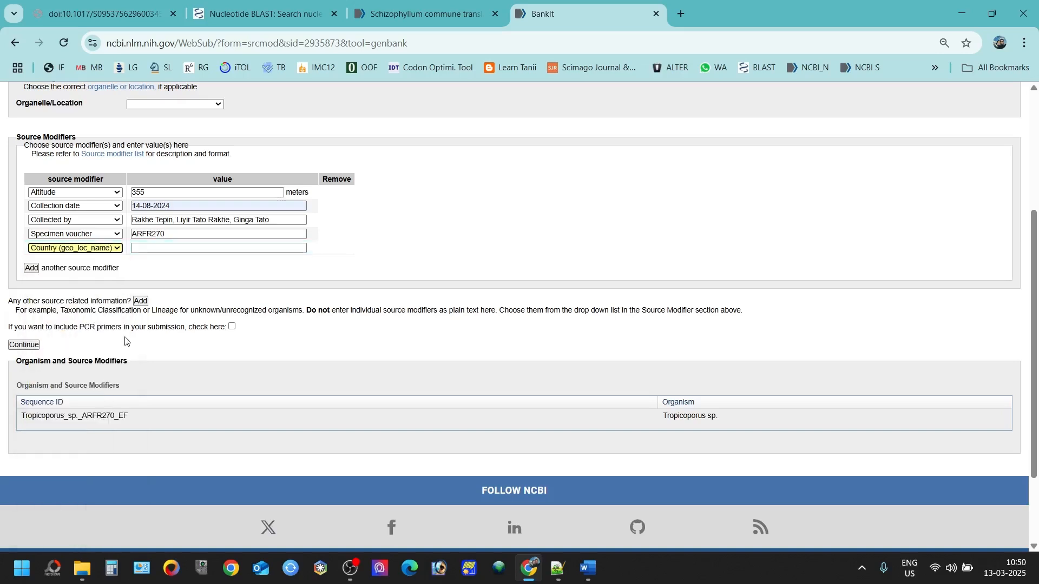
left_click(151, 250)
type("IN")
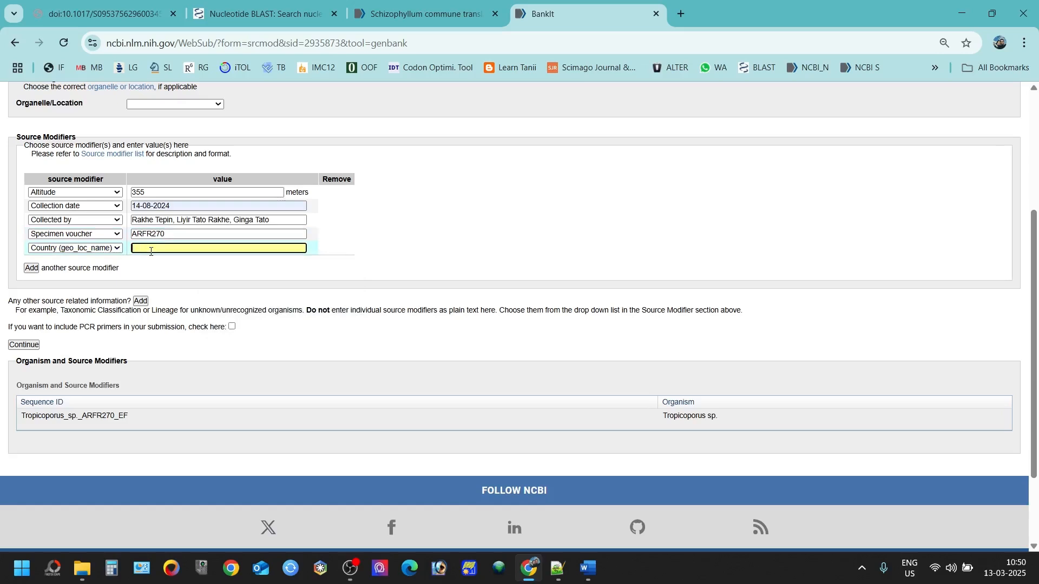
type("India")
left_click(20, 346)
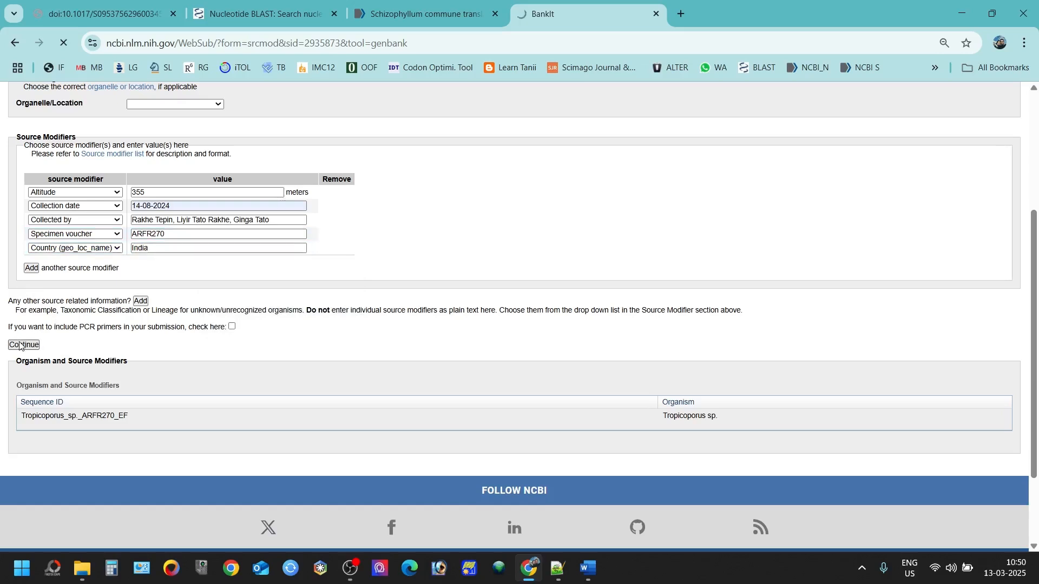
scroll(218, 340, "down", 2)
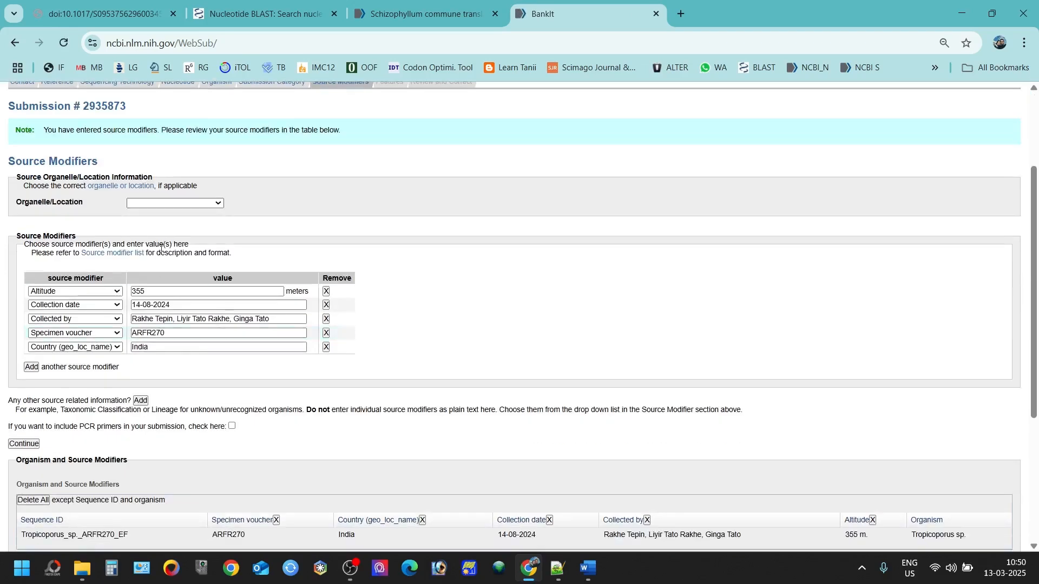
scroll(125, 445, "down", 2)
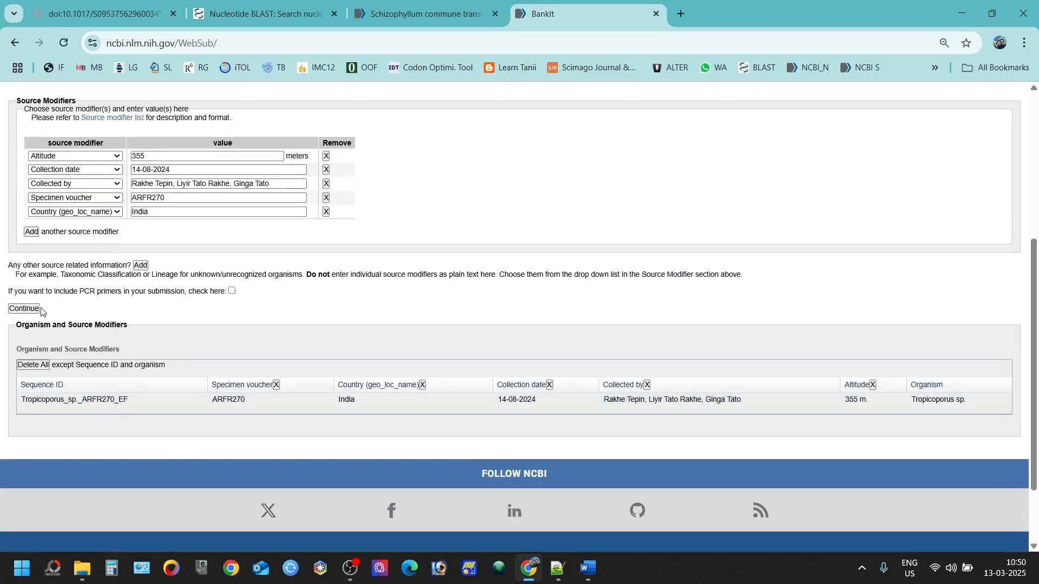
Step: Choose feature input forms, select Coding Region (CDS) by intervals, and add its blank form
left_click(32, 445)
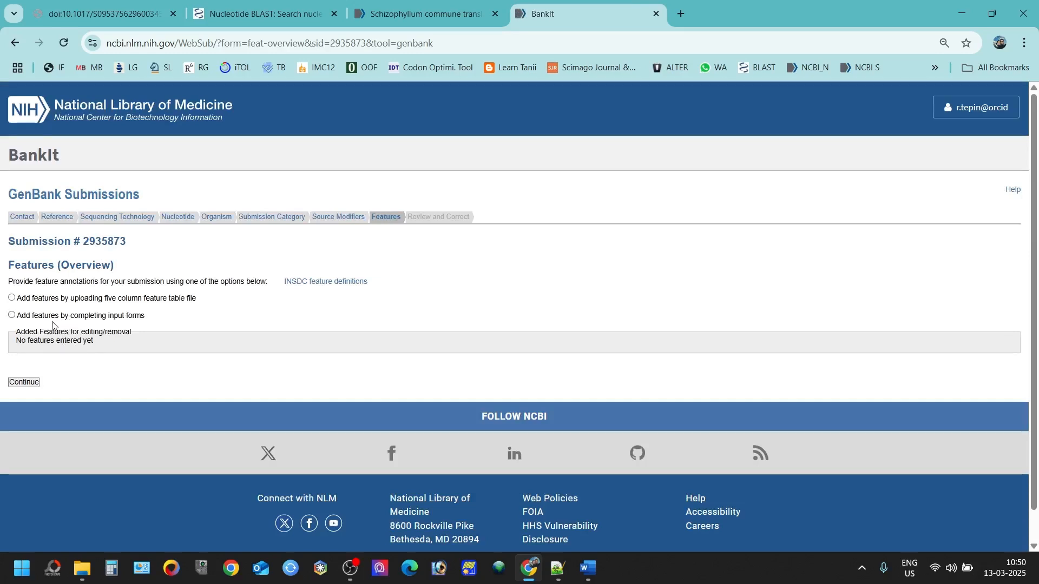
left_click(11, 315)
scroll(69, 336, "down", 3)
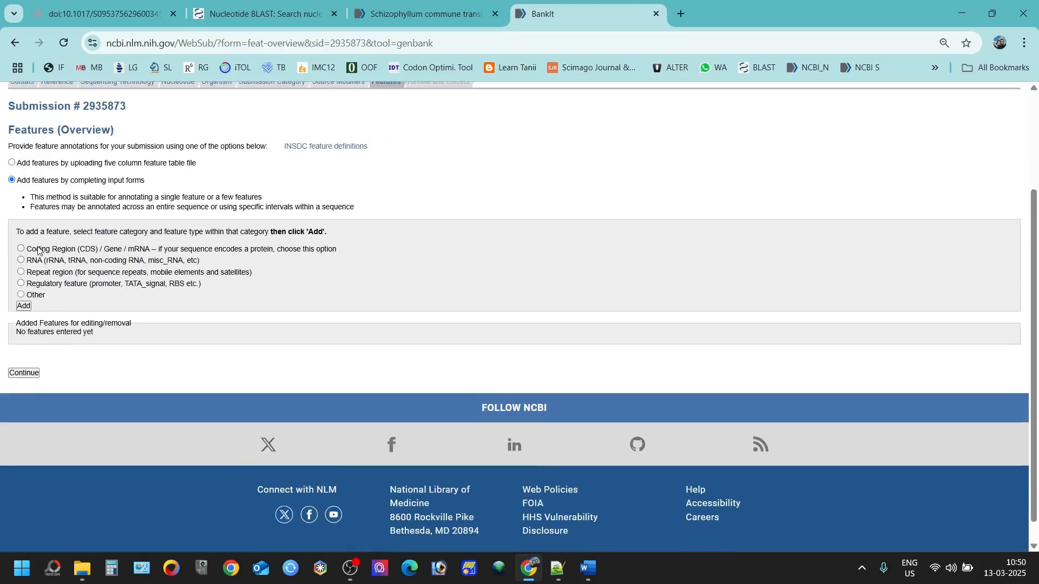
left_click(21, 249)
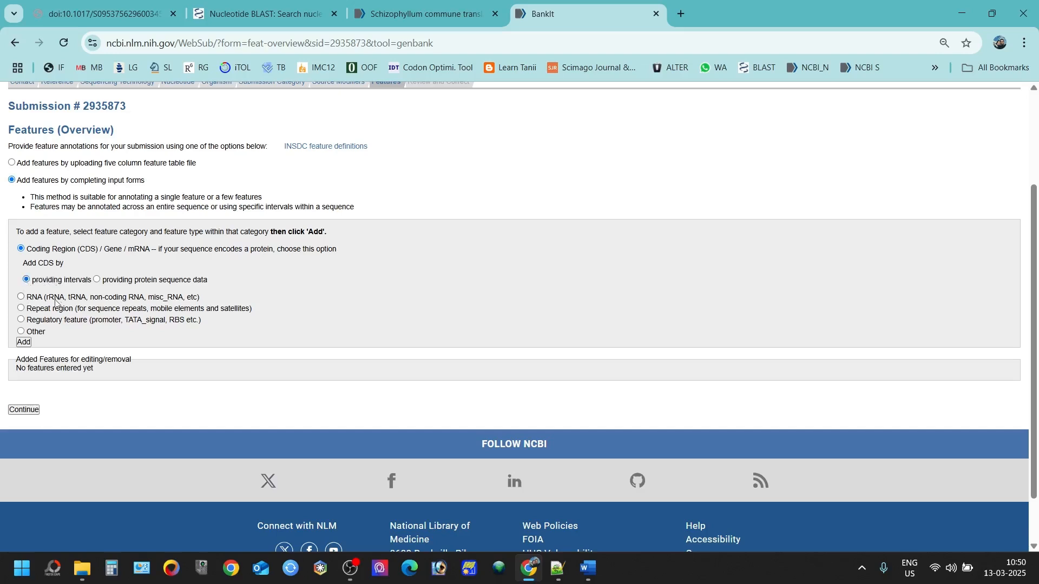
left_click(23, 342)
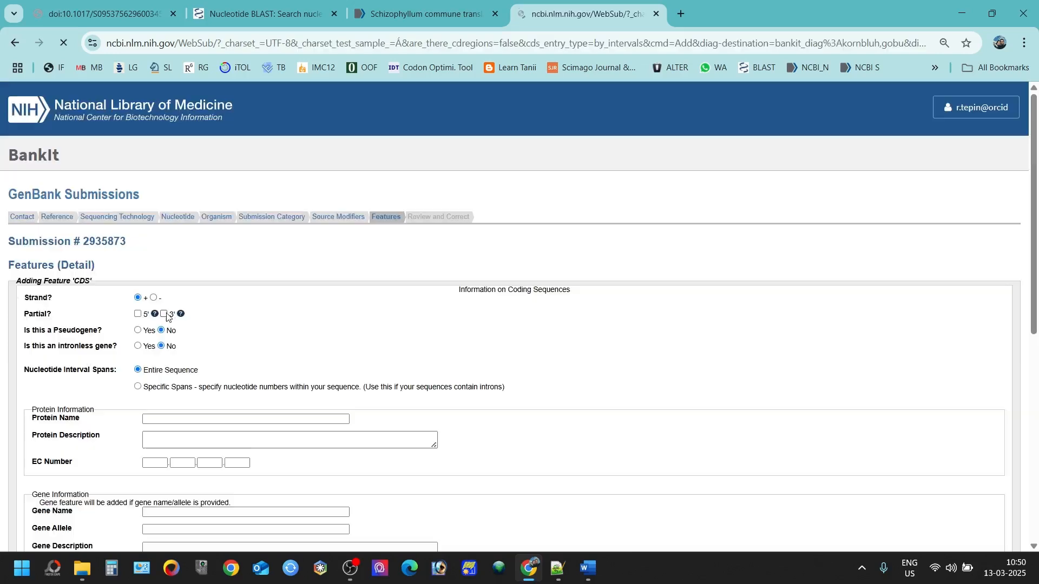
scroll(243, 263, "down", 5)
scroll(243, 264, "up", 4)
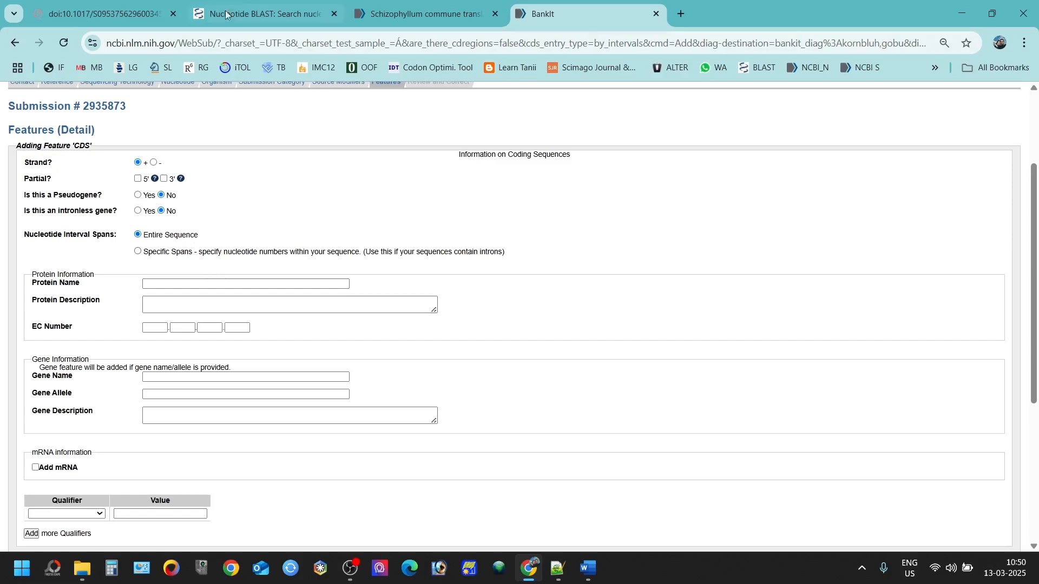
Step: Run a blastn search with 270_EF.fas as the query and reset page zoom to 100%
left_click(238, 14)
scroll(196, 275, "down", 2)
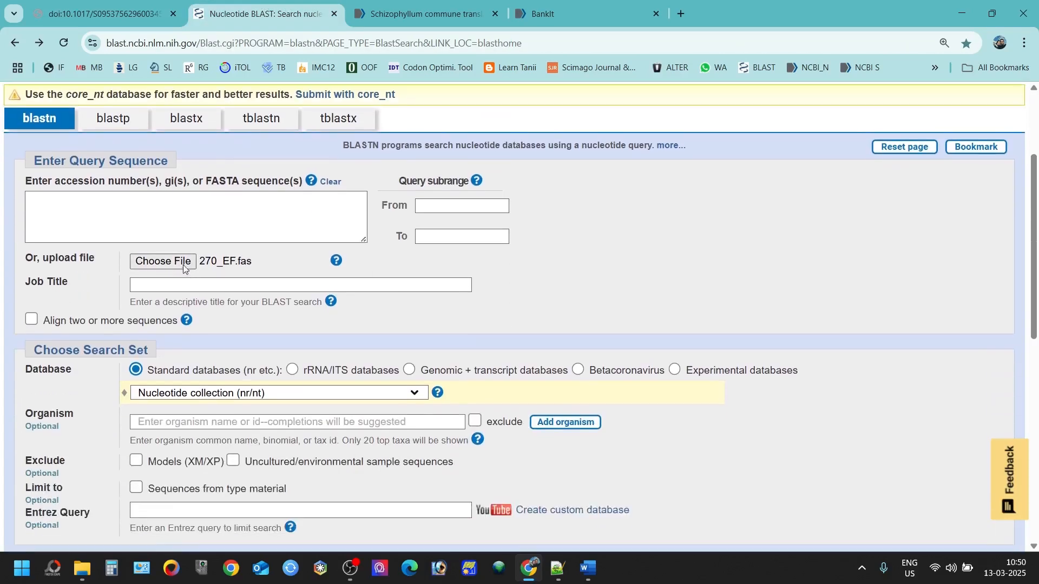
left_click(184, 263)
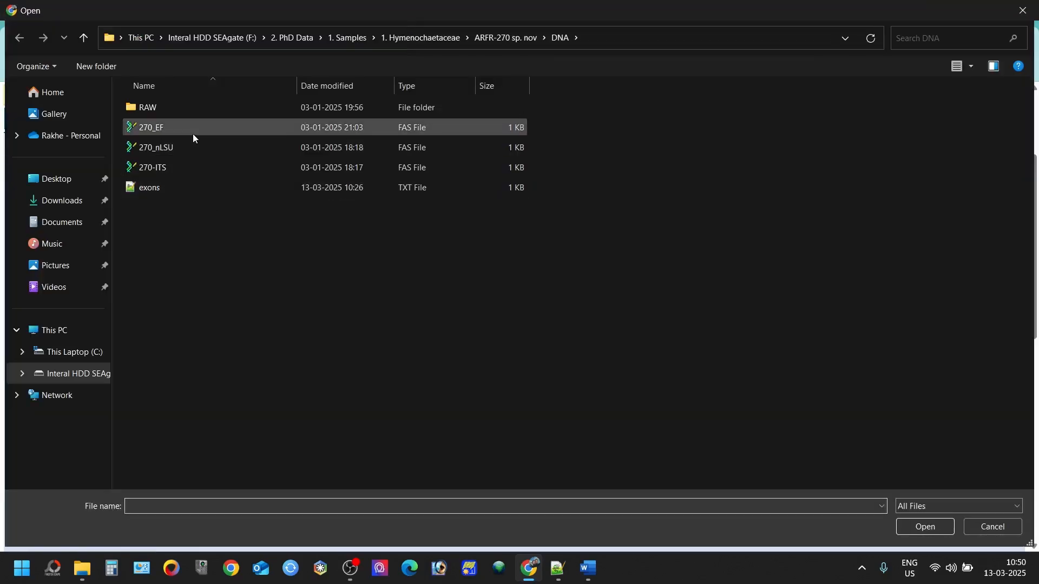
double_click(193, 134)
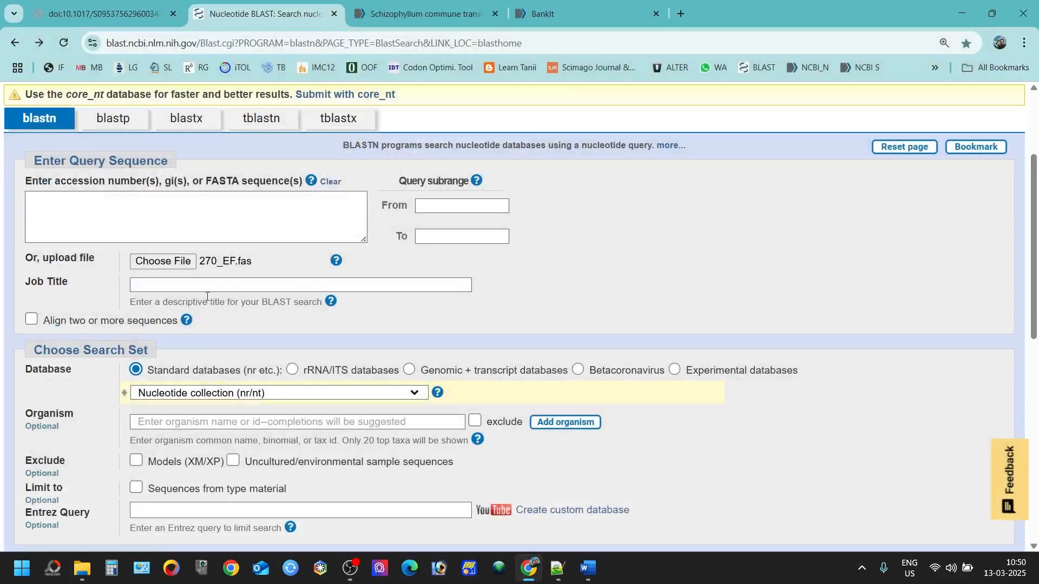
scroll(117, 339, "down", 1)
scroll(117, 339, "down", 4)
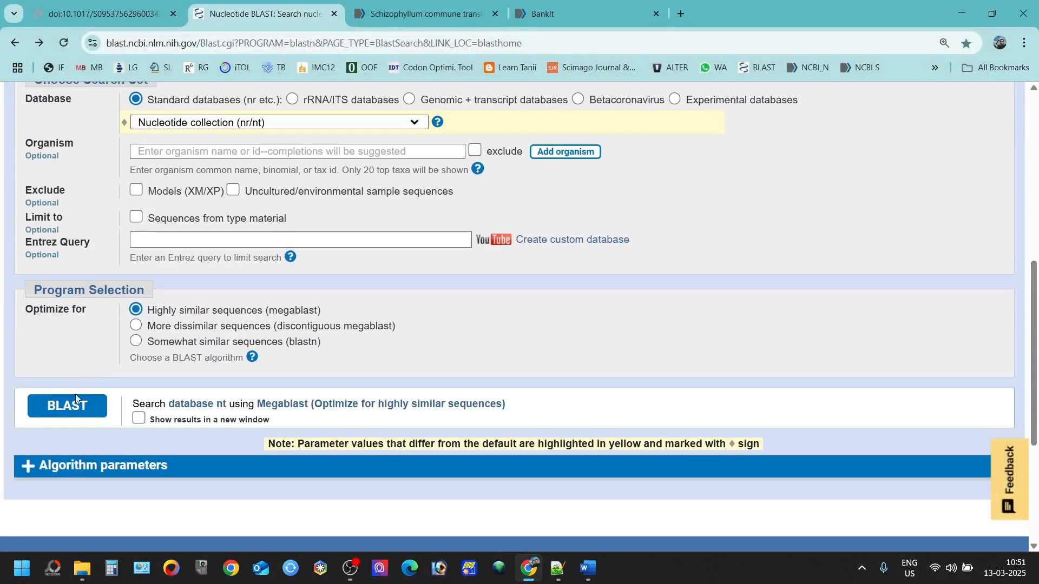
left_click(72, 409)
left_click(944, 43)
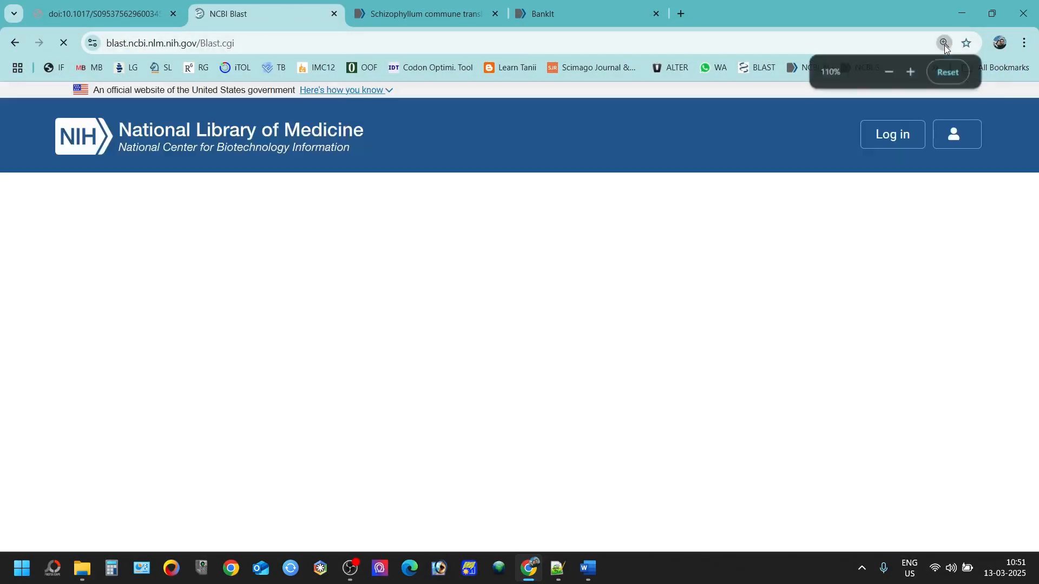
left_click(888, 72)
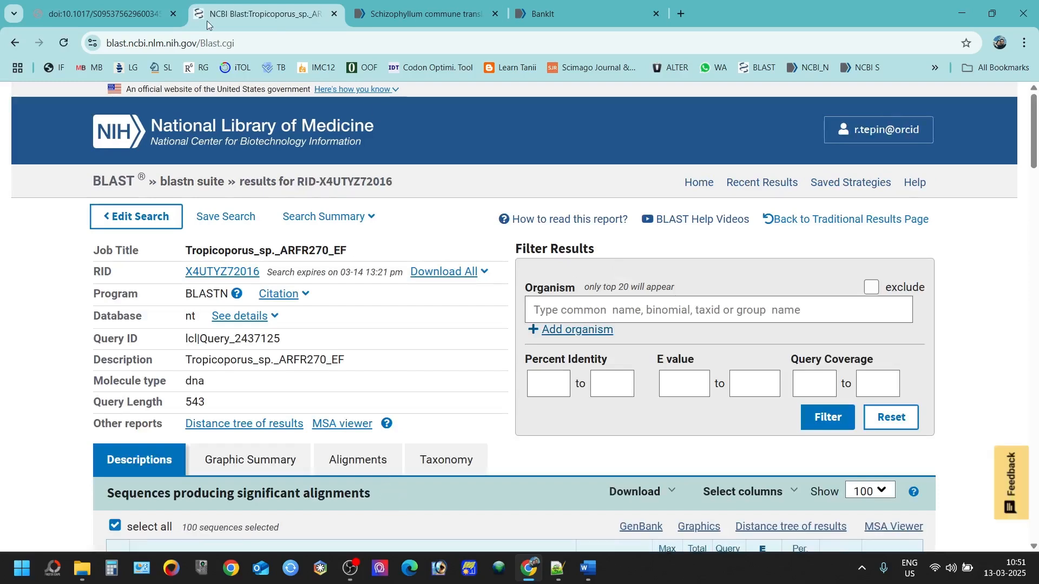
Step: Review the BLAST hit descriptions, then show pairwise alignments led by Tropicoporus texanus TEF1 (MN114511.1)
scroll(299, 262, "down", 6)
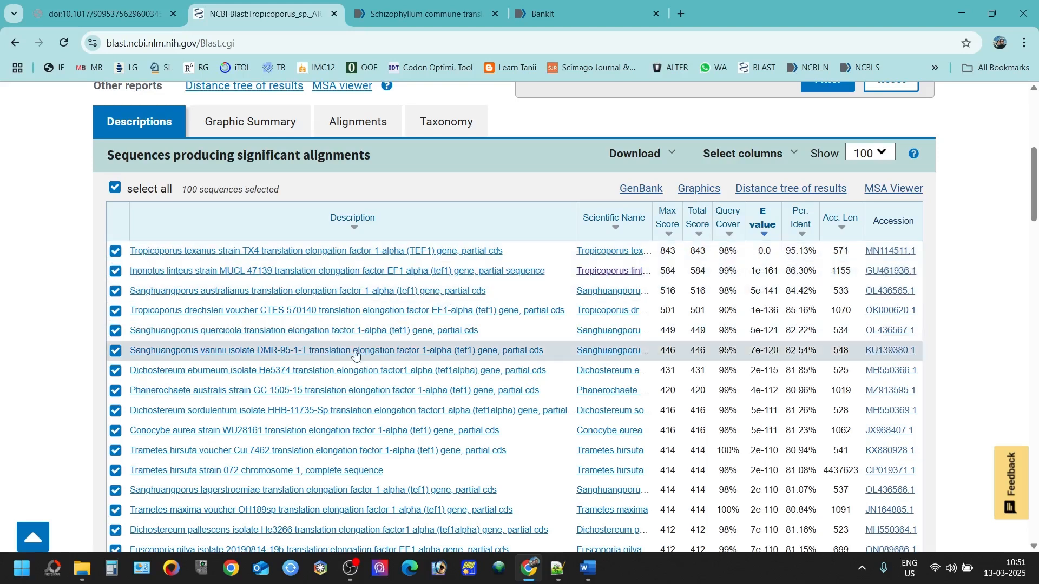
scroll(358, 320, "up", 2)
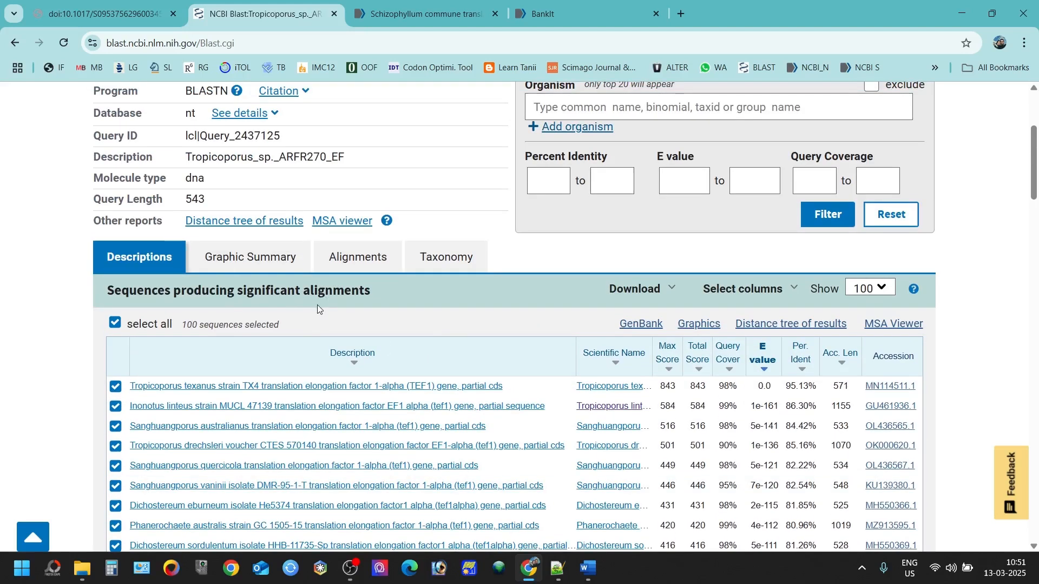
left_click(348, 265)
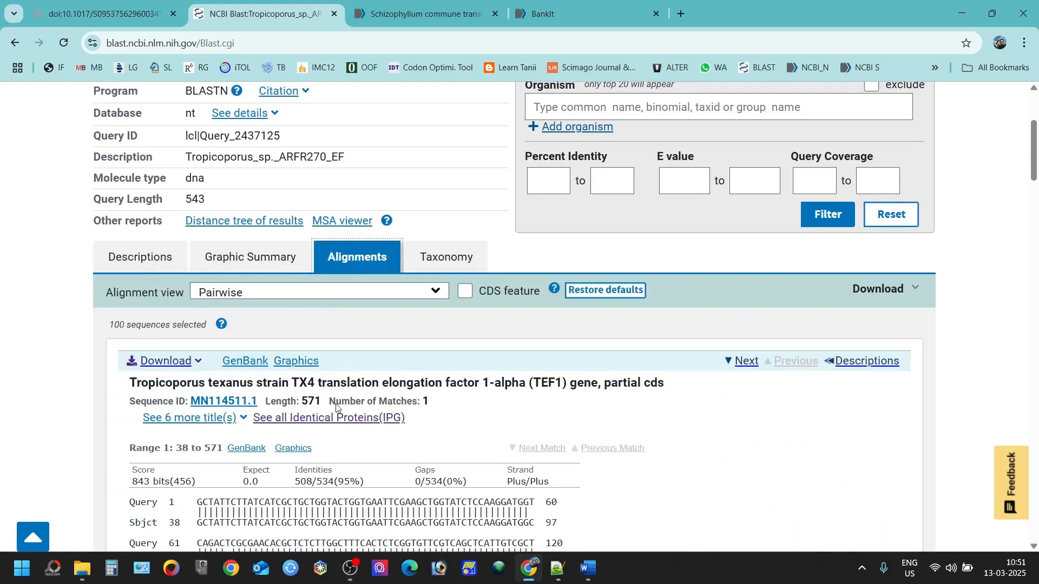
Step: Highlight Query 1 and Sbjct start 38 in the top Tropicoporus texanus alignment
scroll(332, 403, "down", 2)
double_click(160, 367)
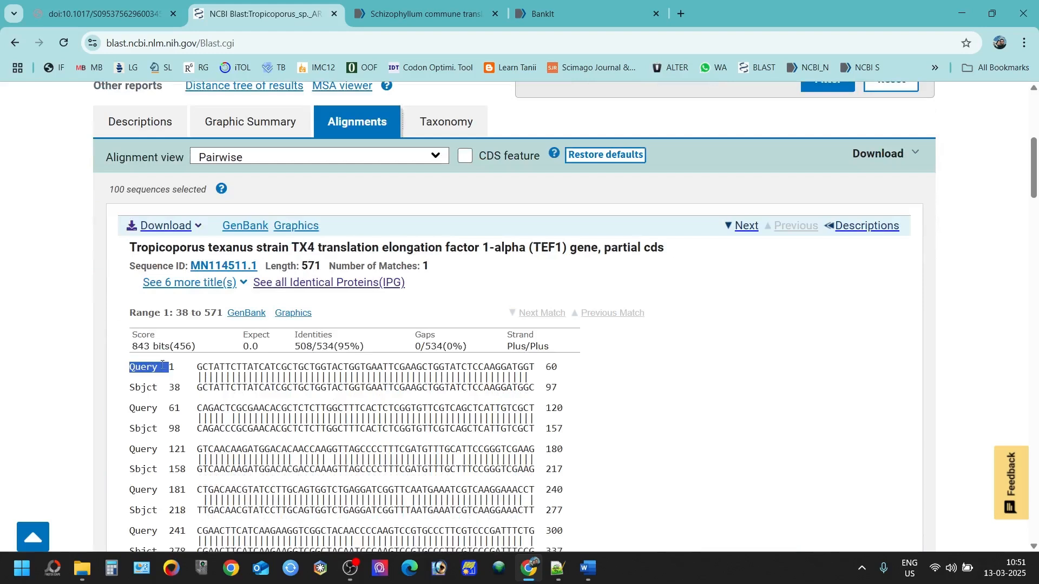
left_click(171, 368)
double_click(173, 388)
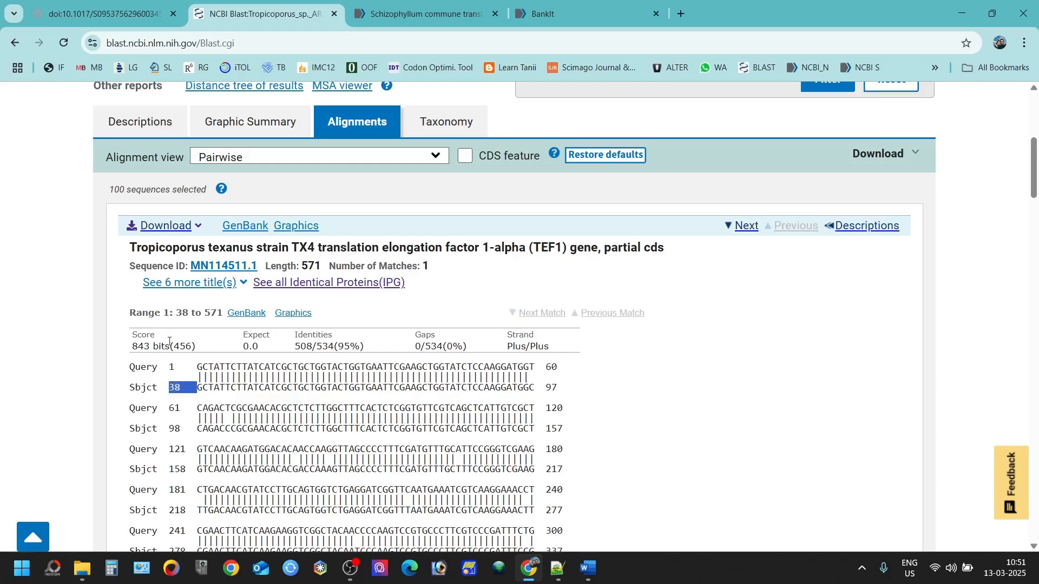
double_click(157, 250)
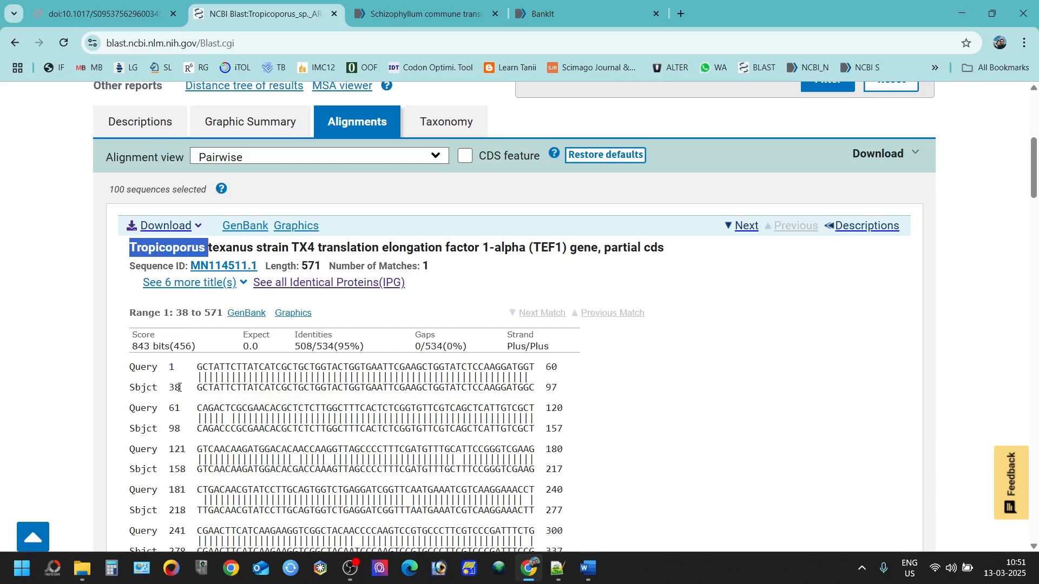
Step: Highlight the first aligned bases and species name, then view the Graphic Summary of hits
triple_click(195, 370)
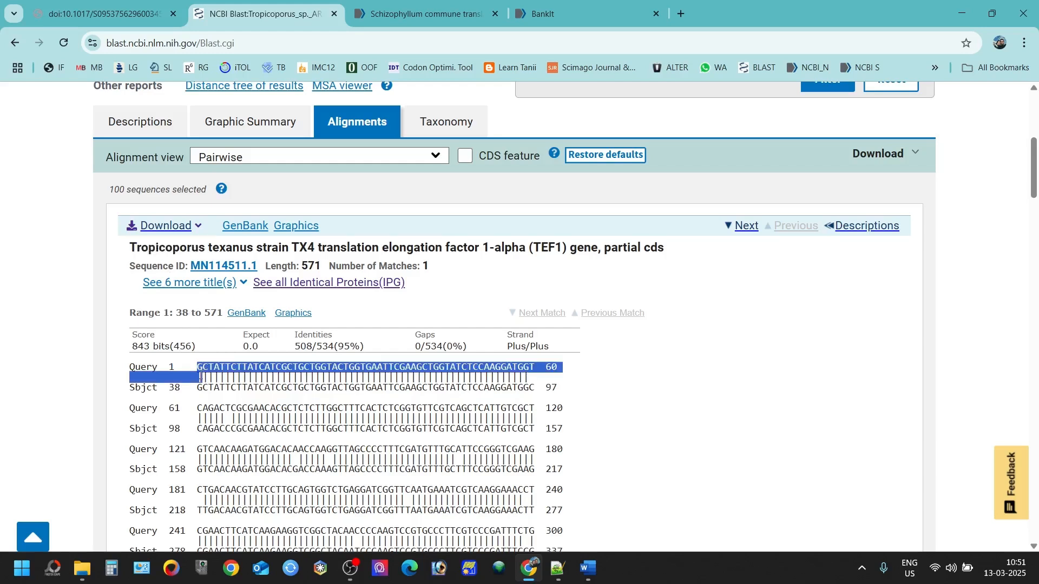
left_click_drag(197, 369, 196, 388)
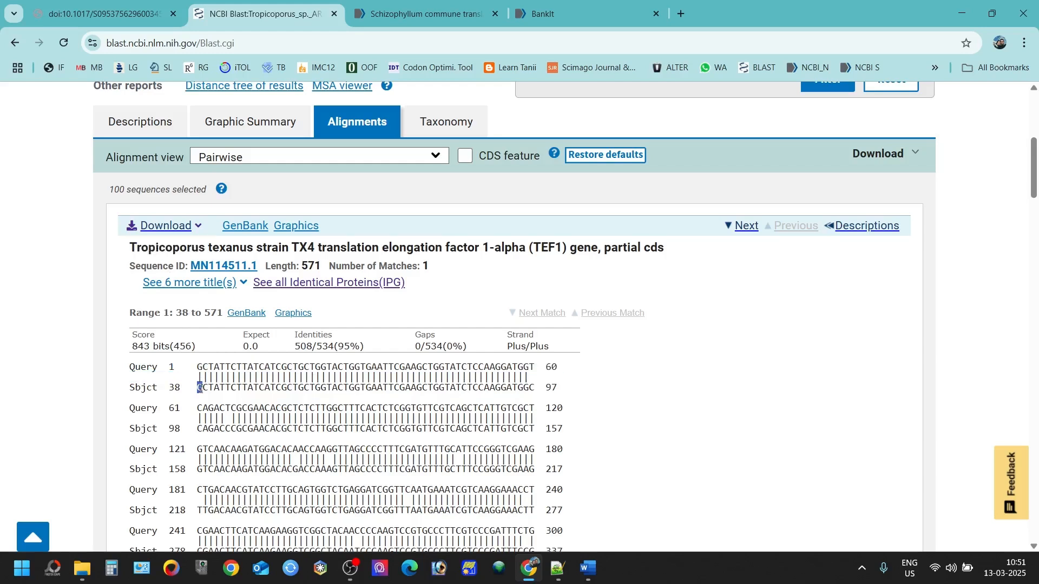
left_click_drag(129, 247, 289, 248)
left_click_drag(198, 372, 204, 367)
left_click(280, 118)
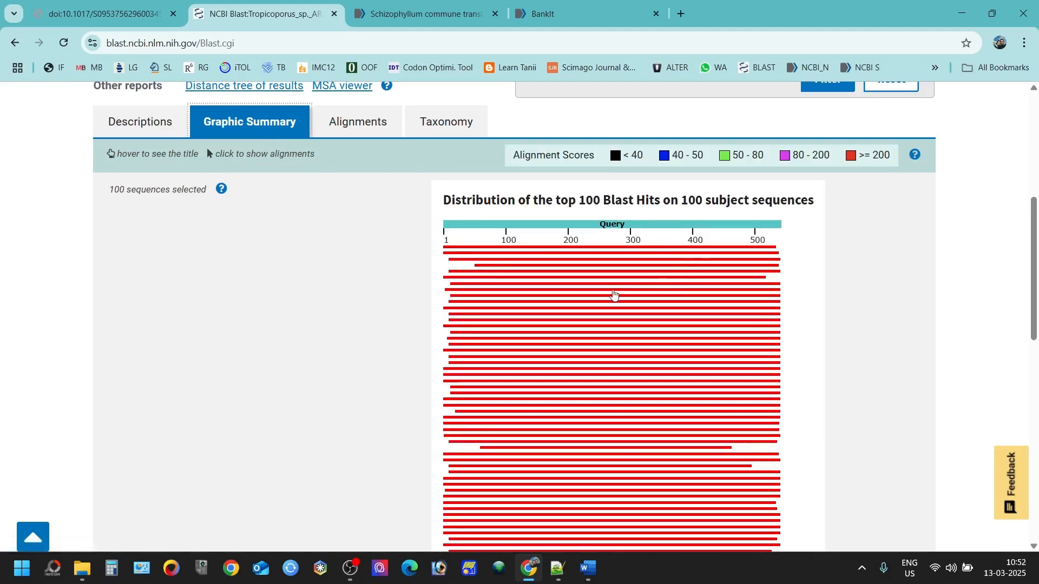
Step: Go back to the pairwise alignments for the BLAST hits
scroll(505, 297, "down", 3)
scroll(501, 297, "up", 3)
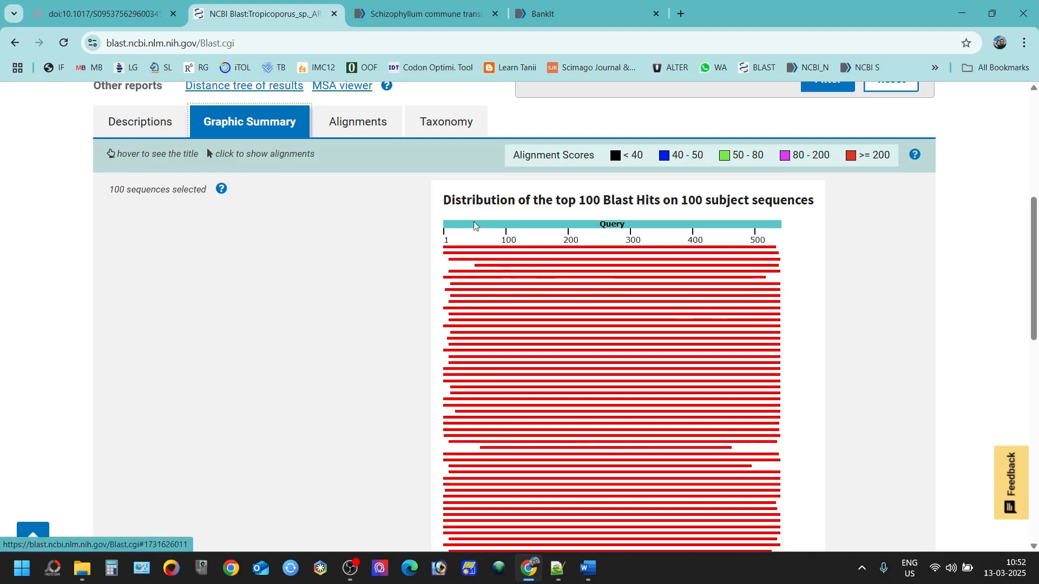
scroll(590, 434, "down", 1)
scroll(591, 435, "down", 5)
scroll(524, 417, "up", 8)
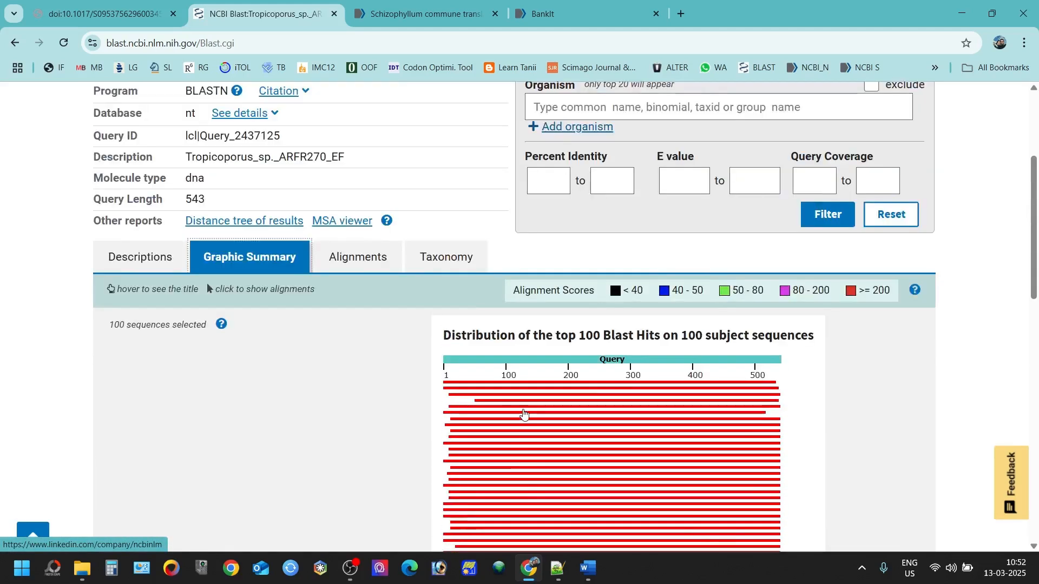
left_click(366, 268)
Step: Compare the texanus hit's start coordinates: Query 1 against Sbjct 38, then the Query 61 row
scroll(224, 346, "down", 3)
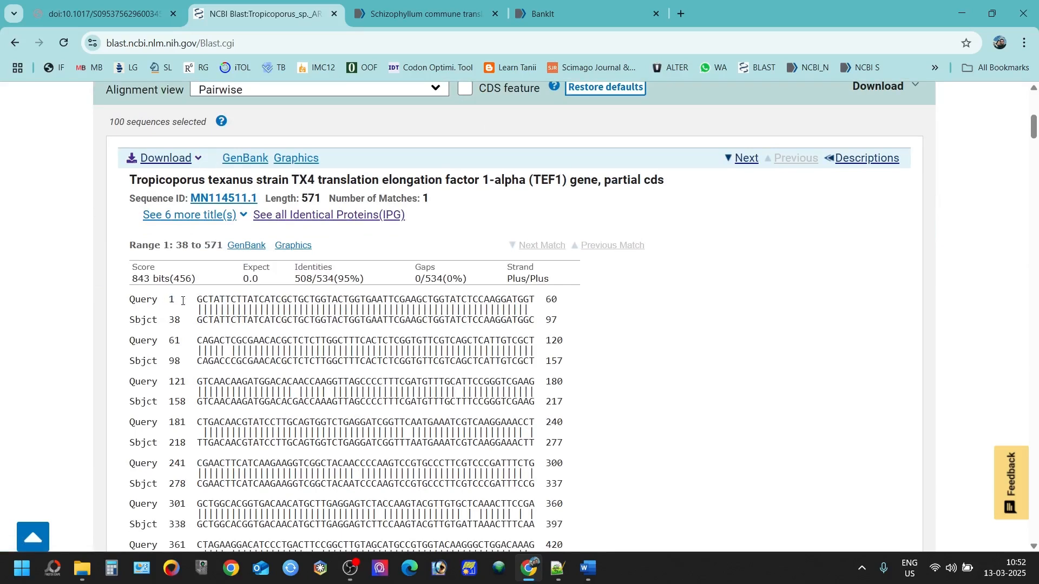
left_click_drag(198, 297, 201, 322)
left_click_drag(158, 181, 254, 182)
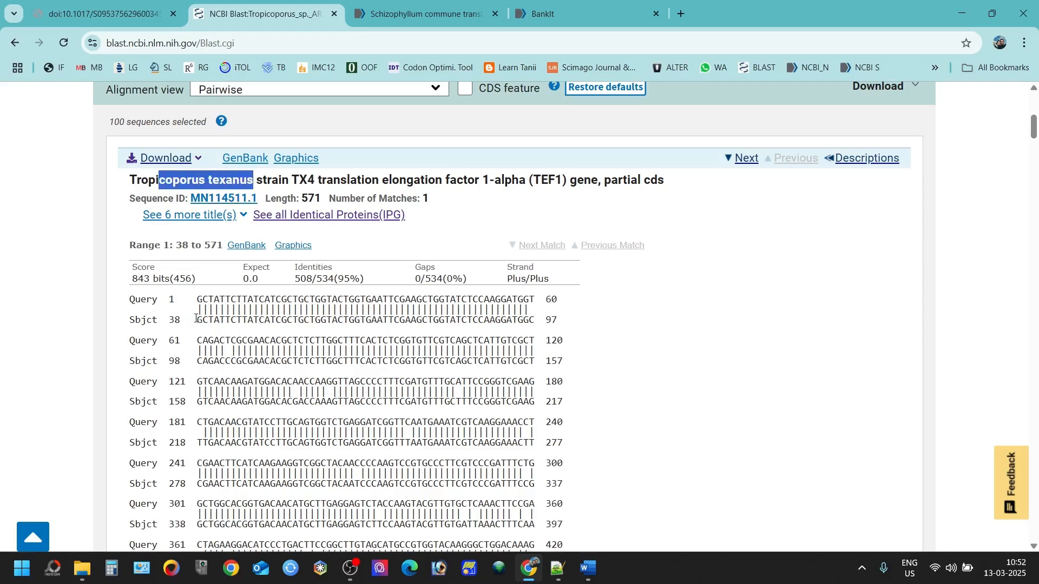
left_click_drag(198, 324, 201, 323)
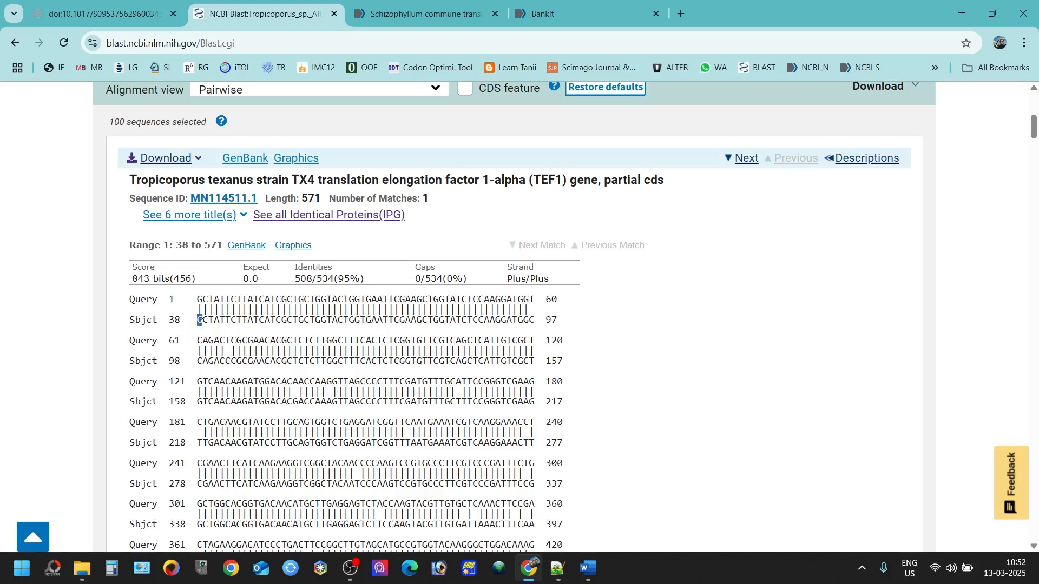
left_click(203, 320)
left_click_drag(132, 320, 182, 323)
left_click(193, 305)
left_click_drag(200, 301, 532, 295)
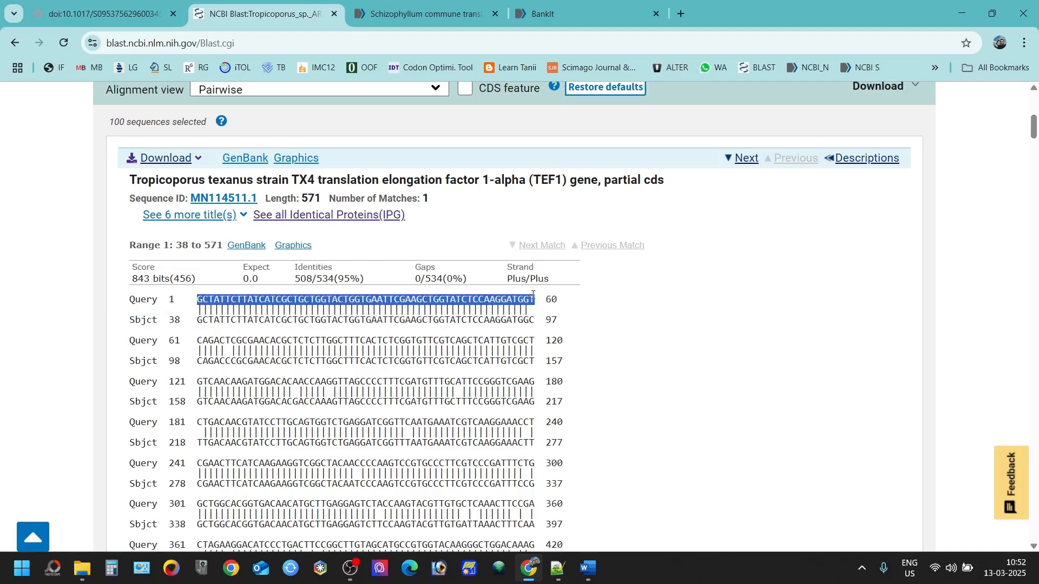
left_click_drag(192, 340, 245, 341)
left_click(228, 358)
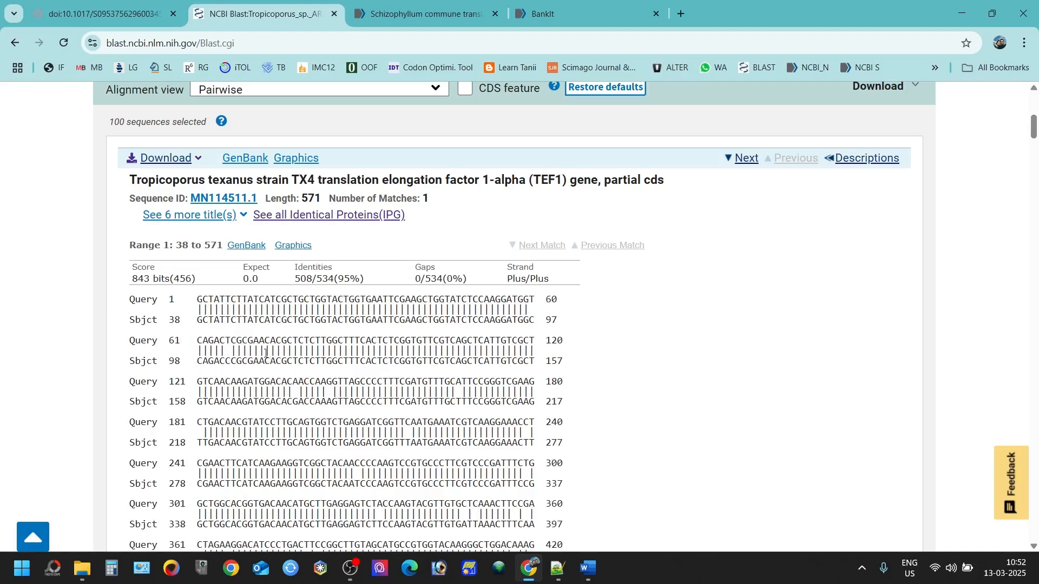
scroll(473, 179, "up", 1)
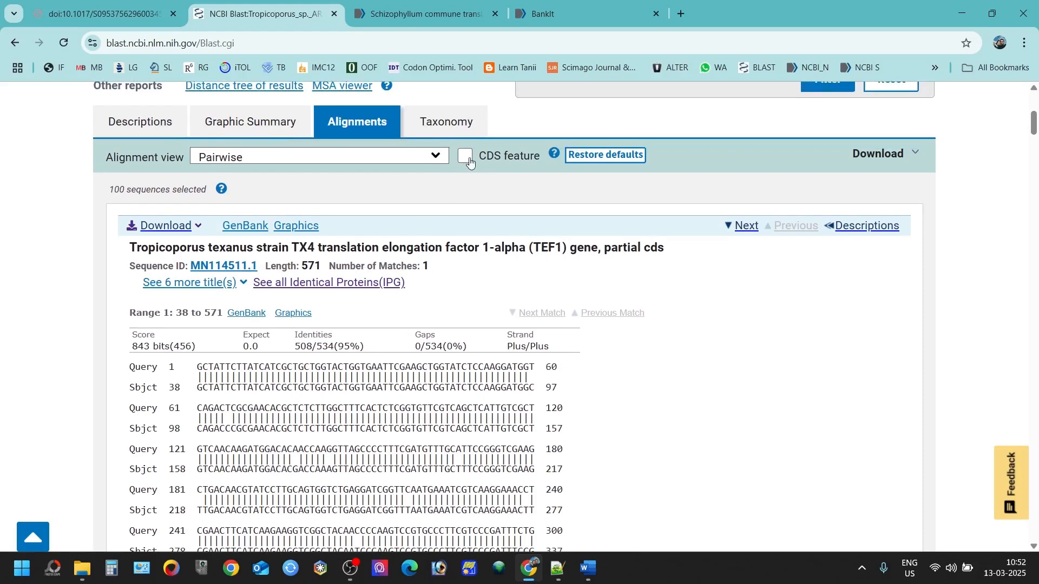
Step: Show CDS translations in the texanus alignment and select the first query row
left_click(466, 158)
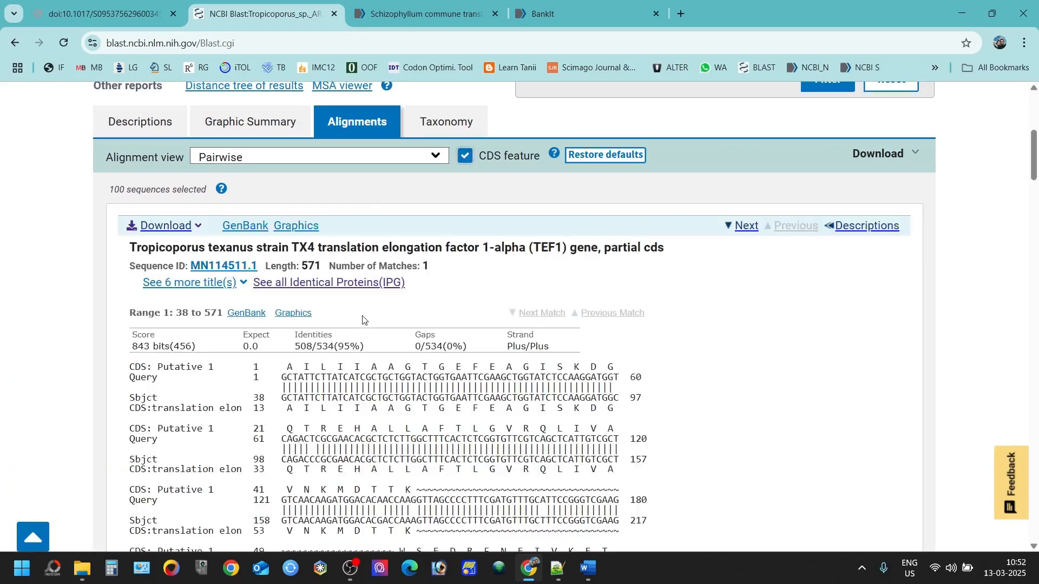
scroll(347, 313, "down", 2)
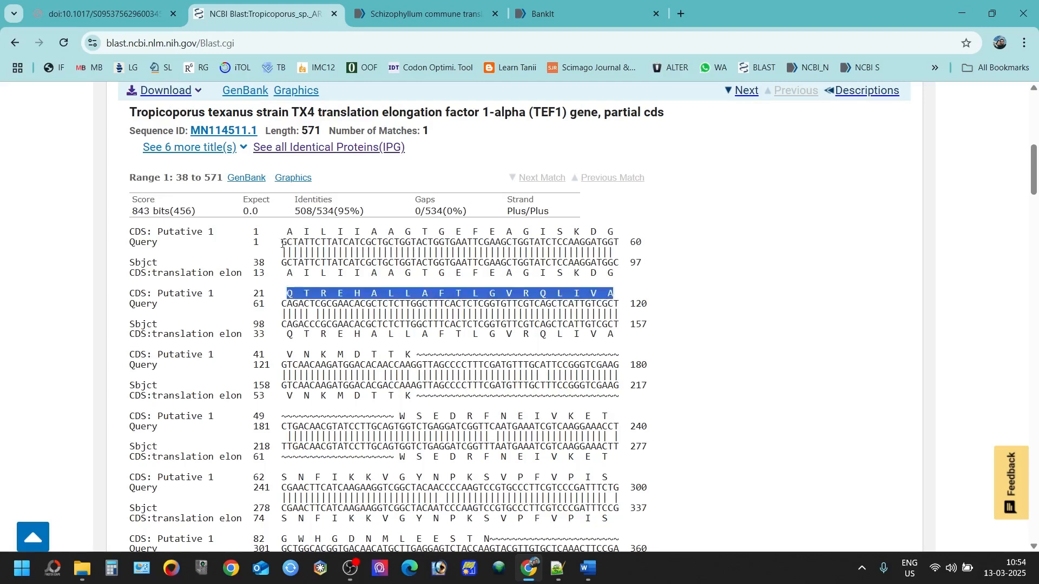
left_click_drag(282, 244, 621, 244)
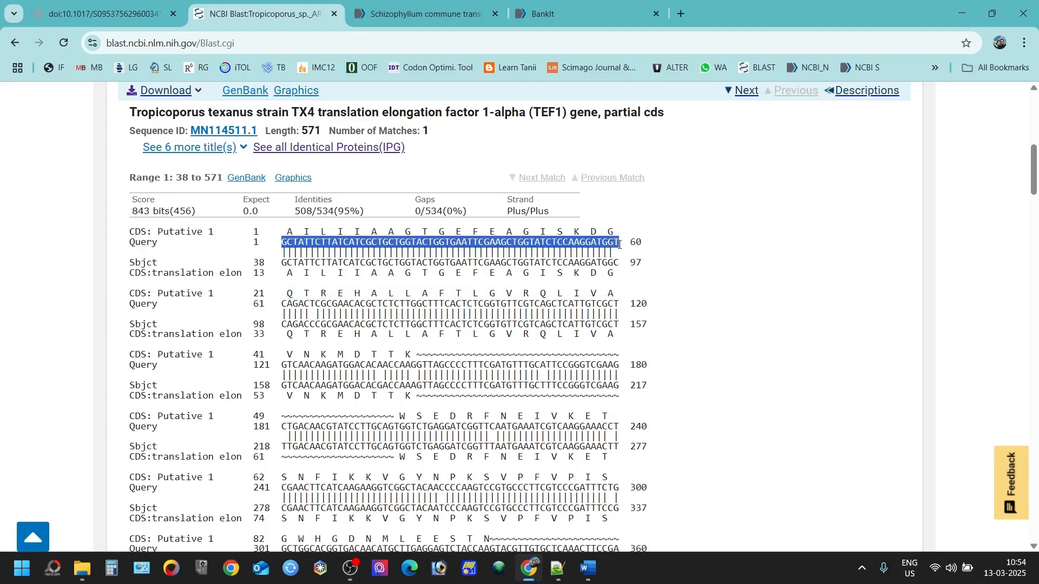
left_click_drag(281, 232, 382, 233)
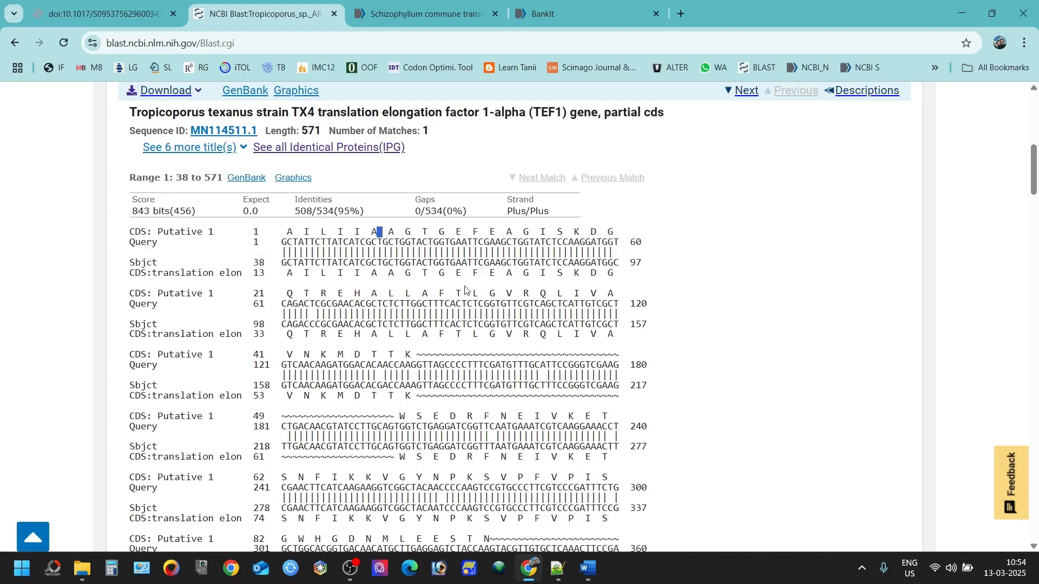
Step: Trace residues A L L A F to the codon where the first exon ends
left_click_drag(371, 294, 456, 294)
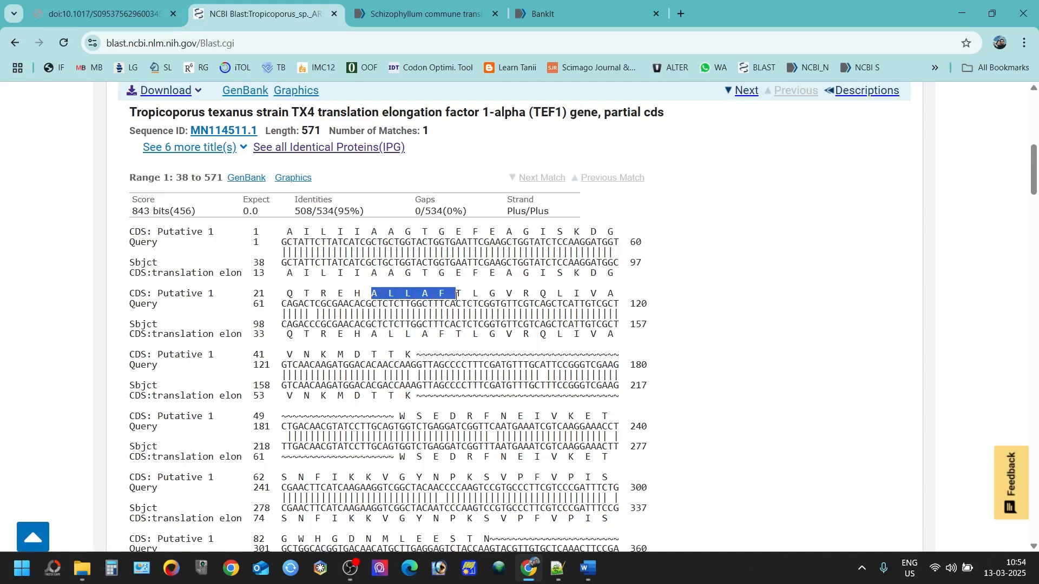
left_click(456, 295)
left_click_drag(411, 356, 411, 366)
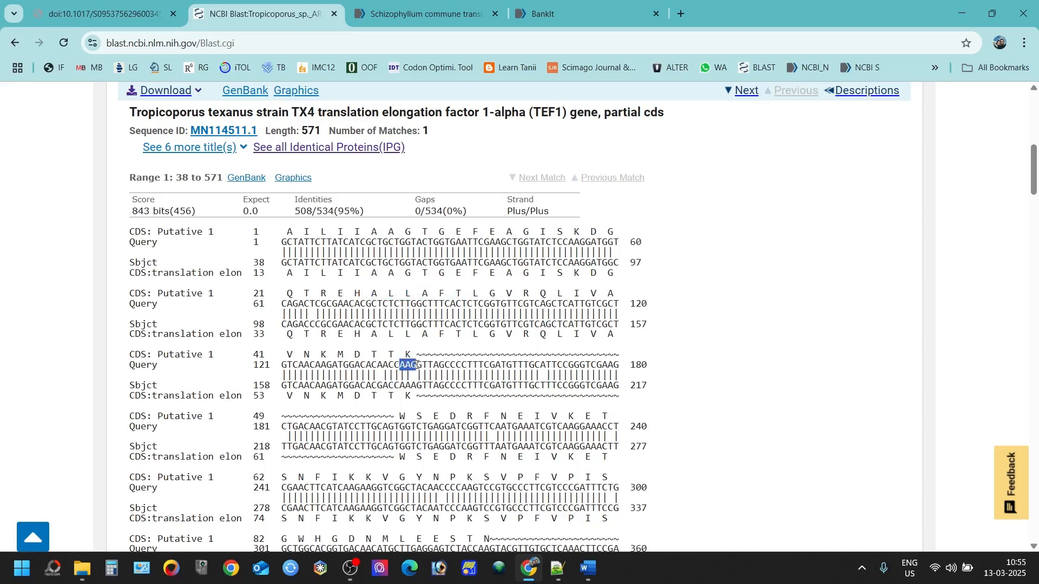
left_click(420, 365)
Step: Set the BankIt CDS form to Specific Spans after rechecking the first BLAST query row
key("ctrl+4")
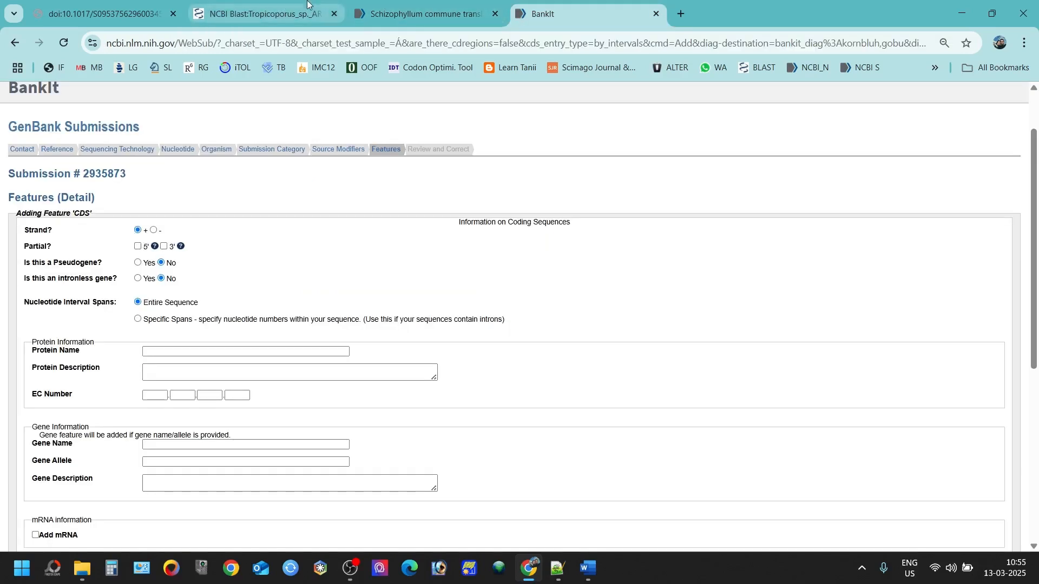
left_click(306, 5)
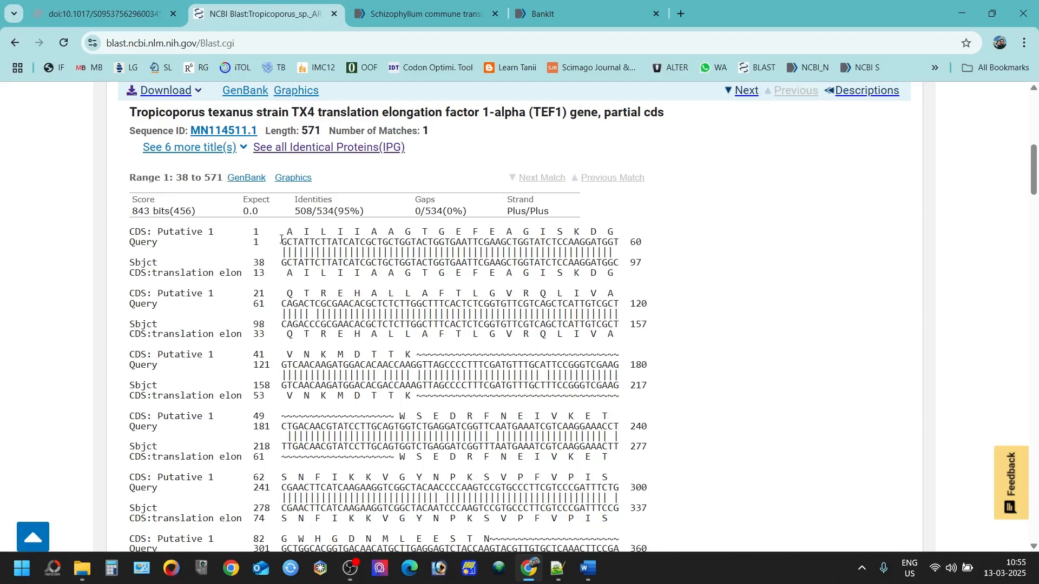
left_click_drag(281, 242, 623, 246)
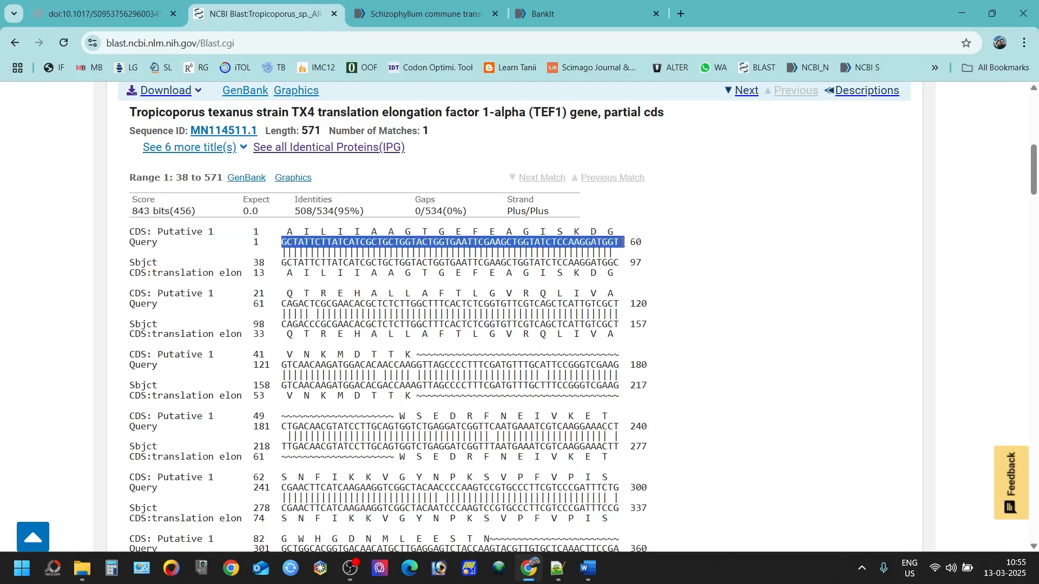
left_click(540, 13)
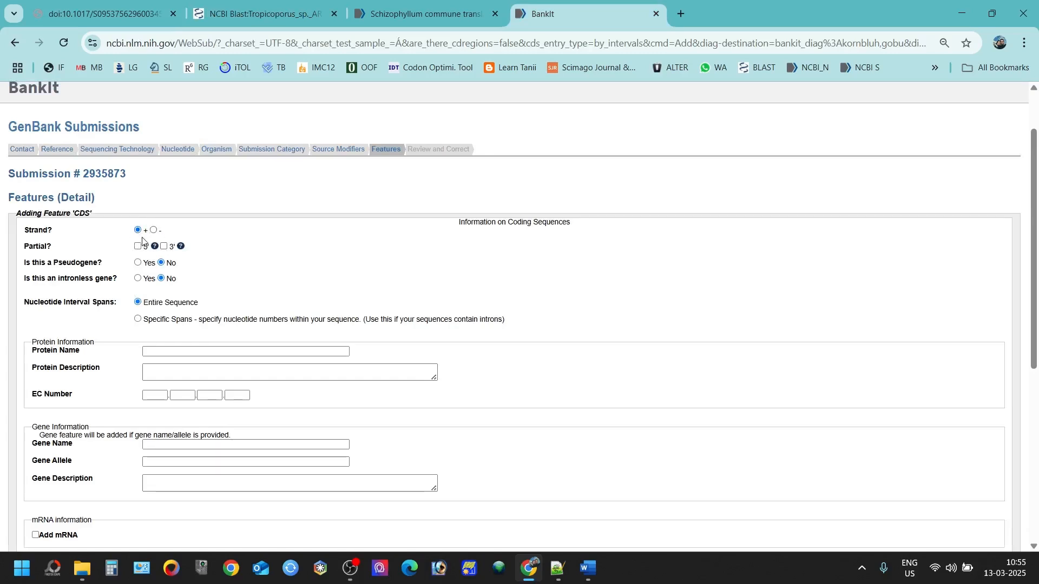
left_click(139, 319)
left_click(185, 349)
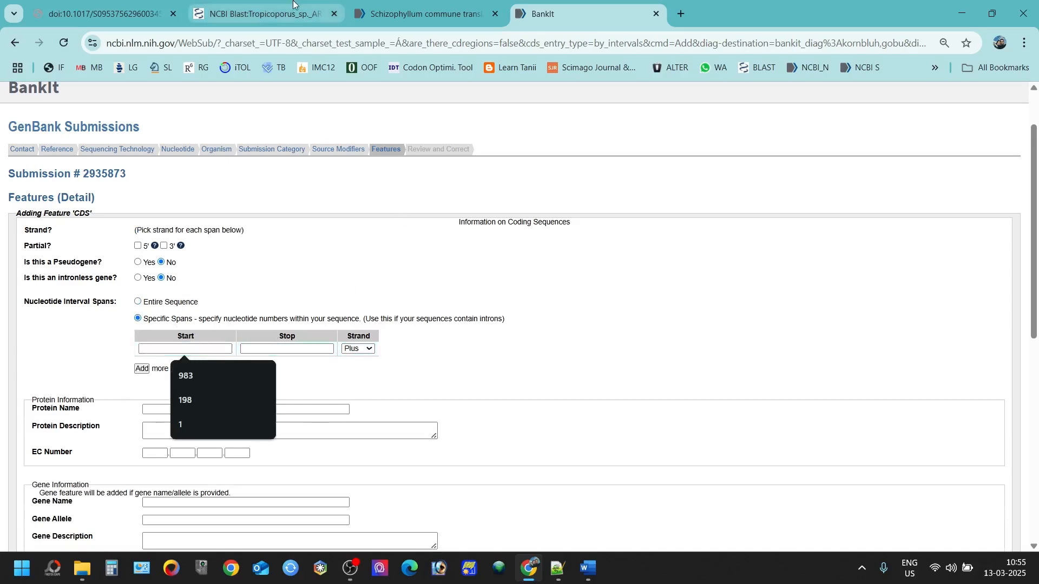
Step: Re-examine the first query bases in the BLAST texanus alignment
left_click(257, 14)
left_click_drag(277, 244, 610, 244)
left_click(414, 351)
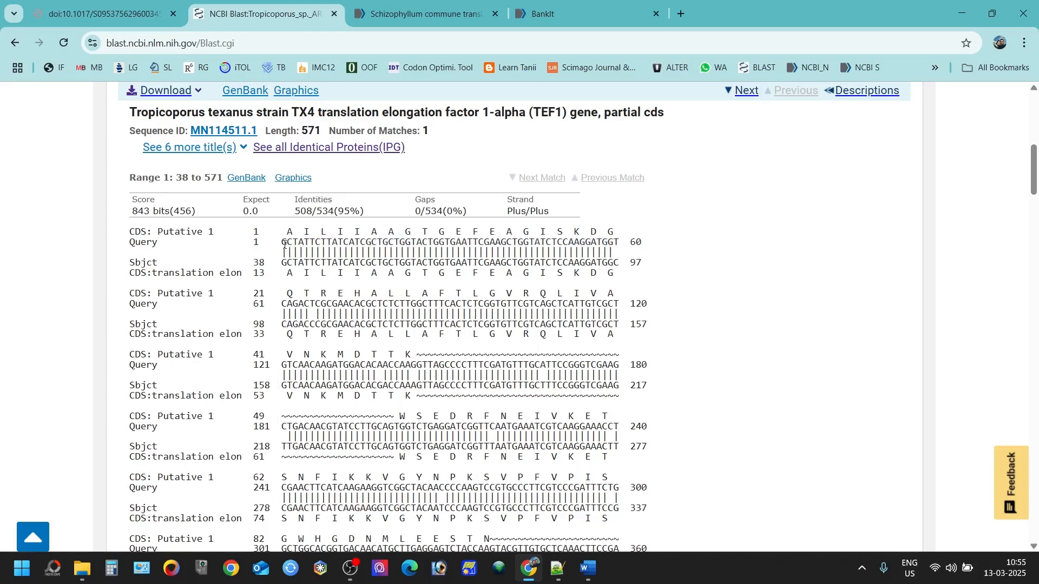
Step: Select query start 1, the AAG codon ending the first exon, and the Query 121 row
double_click(257, 243)
left_click_drag(432, 242, 440, 242)
mouse_move(415, 365)
left_mouse_down()
mouse_move(400, 365)
mouse_move(417, 365)
left_mouse_up()
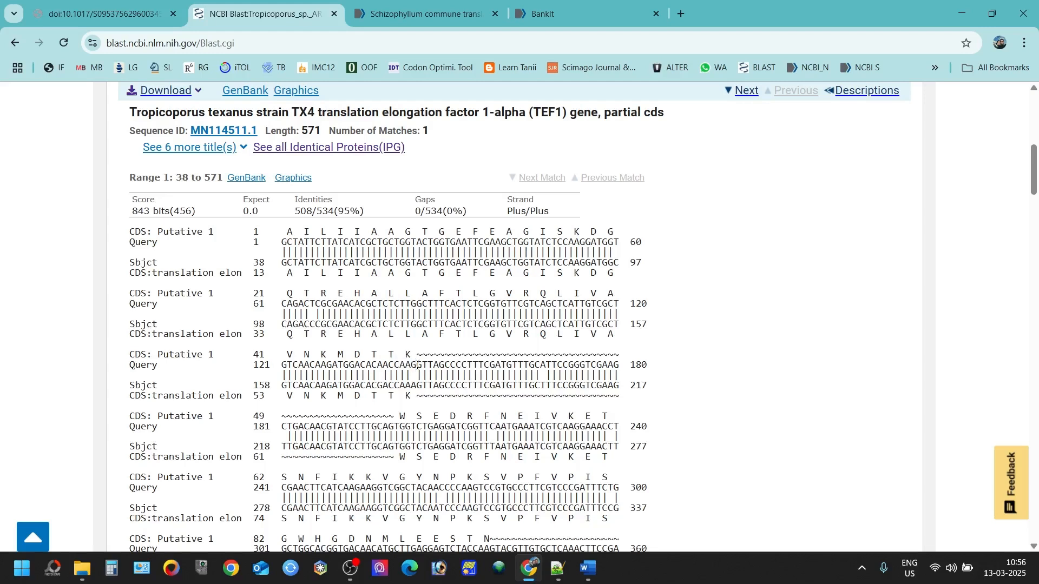
double_click(264, 368)
left_click_drag(283, 368, 287, 368)
left_click(292, 366)
Step: Mark the first exon's last base after CAA in row 121, then bring up exons.txt
left_click_drag(411, 364, 416, 365)
left_click(422, 366)
left_click_drag(422, 365, 416, 366)
left_click(419, 365)
left_click_drag(420, 366, 416, 365)
left_click(558, 568)
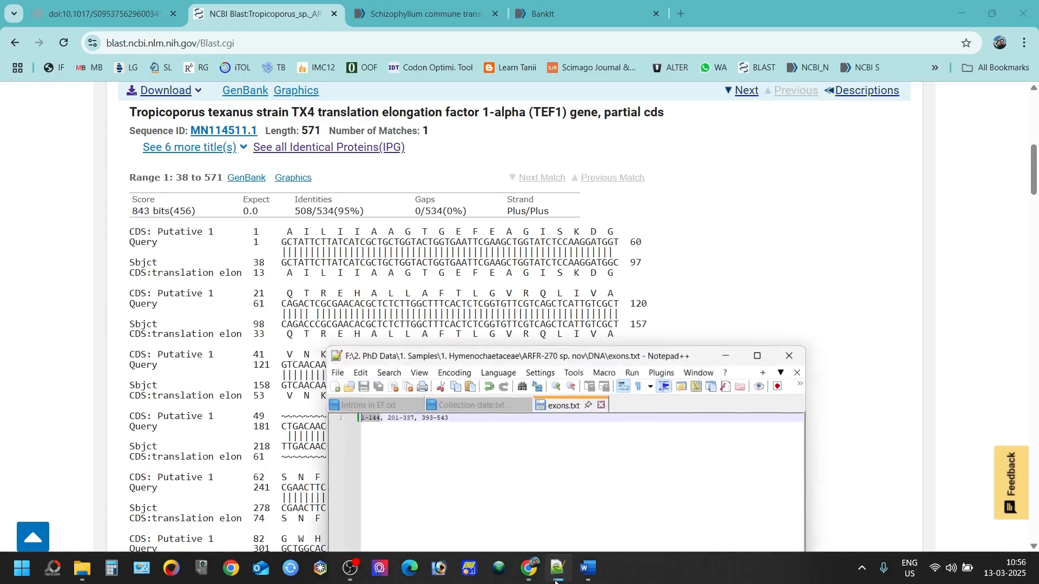
Step: Select exon end 144 in exons.txt and move the Notepad++ window to the upper right
double_click(373, 421)
left_click_drag(406, 360, 739, 190)
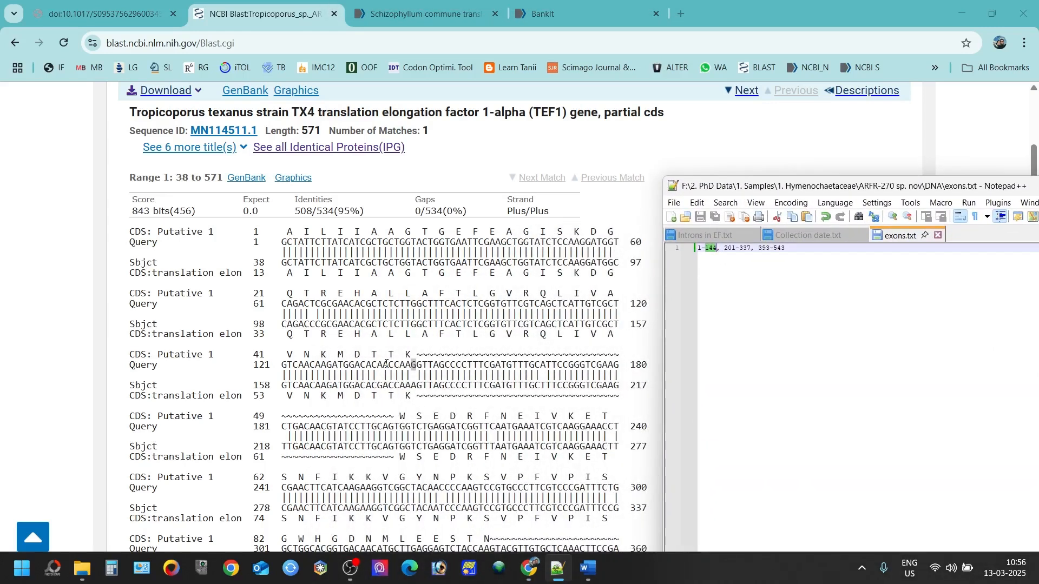
scroll(486, 304, "down", 3)
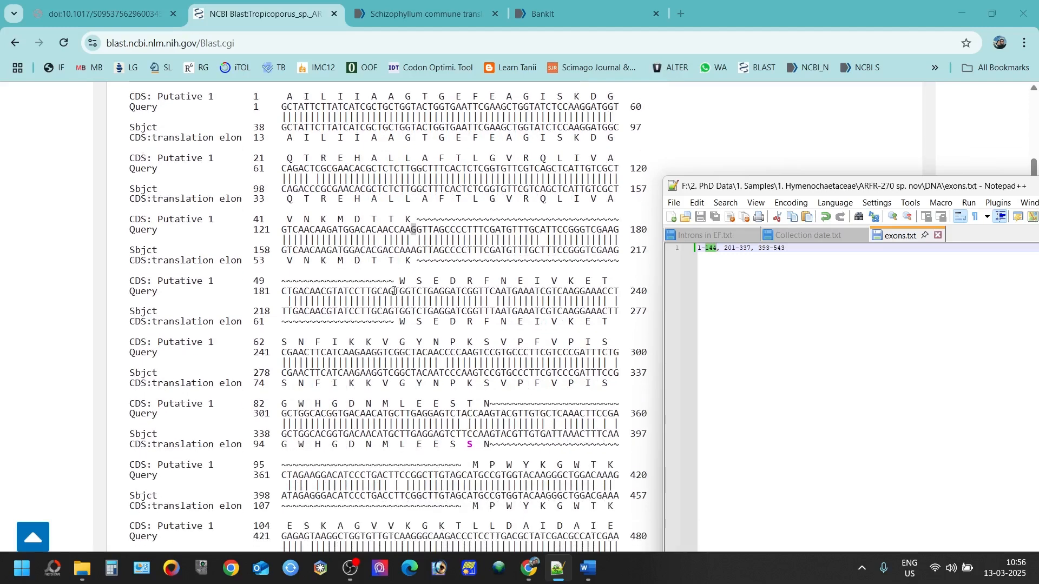
Step: Mark a base in Query row 181 and base 337 where the second exon ends
left_click_drag(394, 291, 401, 291)
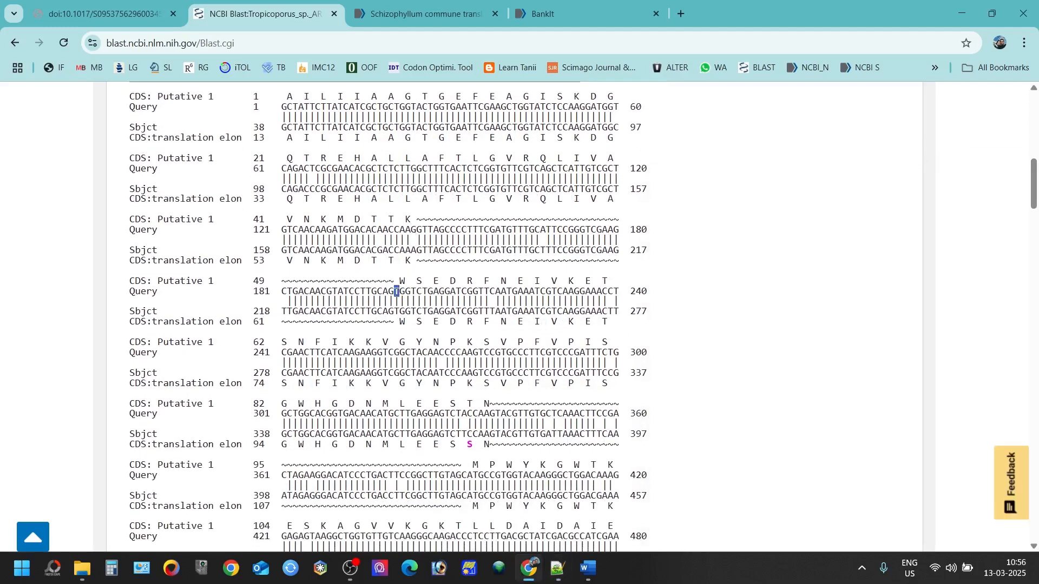
left_click(395, 292)
left_click_drag(395, 292, 399, 292)
left_click(396, 292)
scroll(464, 326, "down", 2)
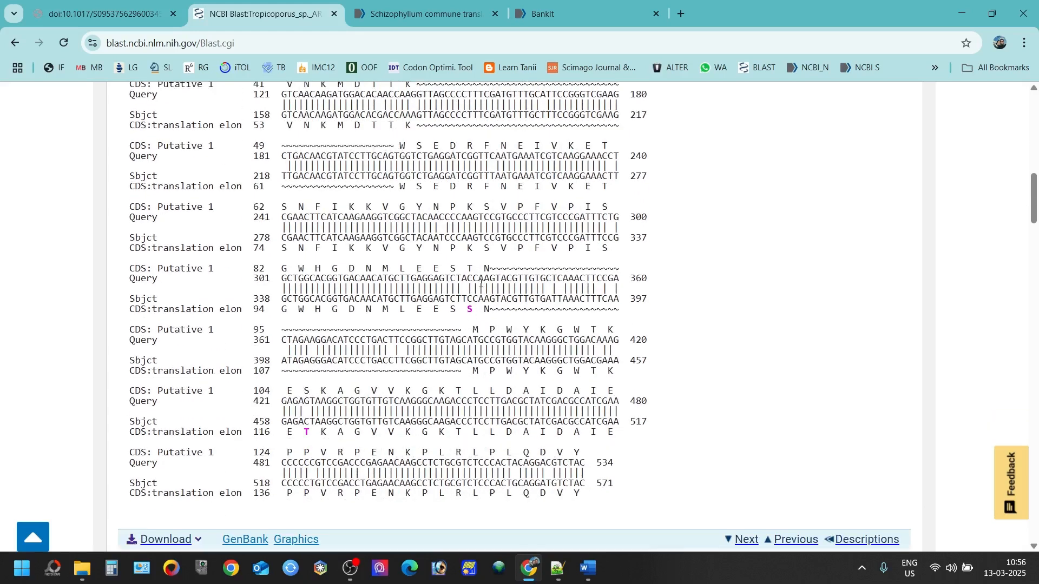
left_click_drag(483, 278, 489, 279)
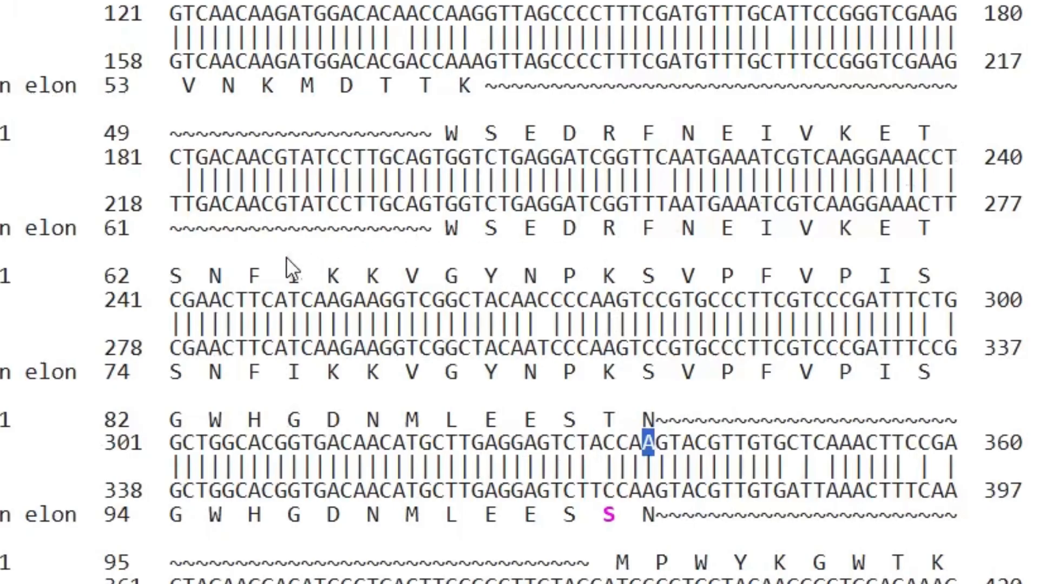
scroll(254, 270, "up", 3)
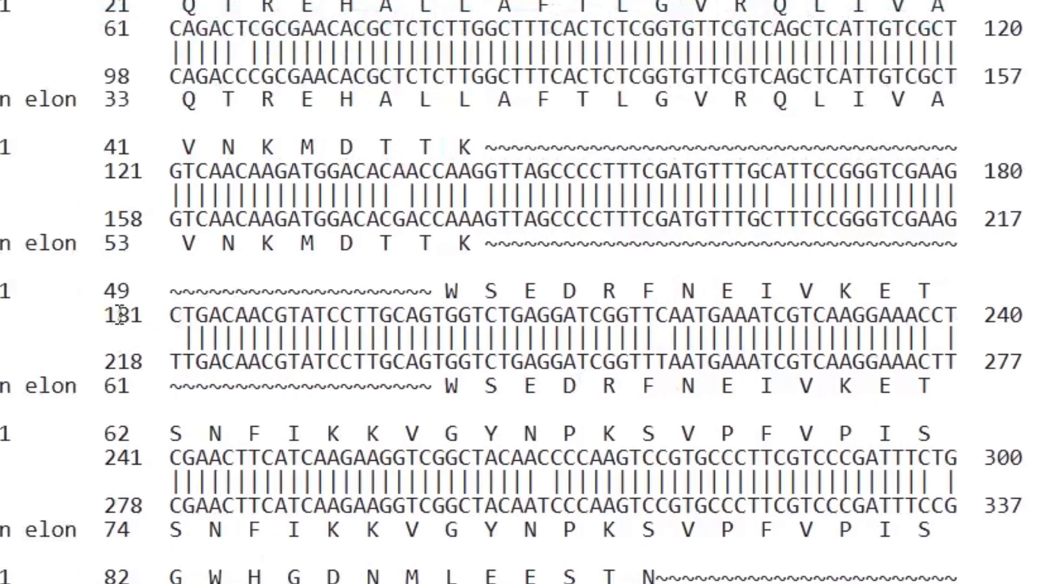
left_click_drag(167, 317, 180, 316)
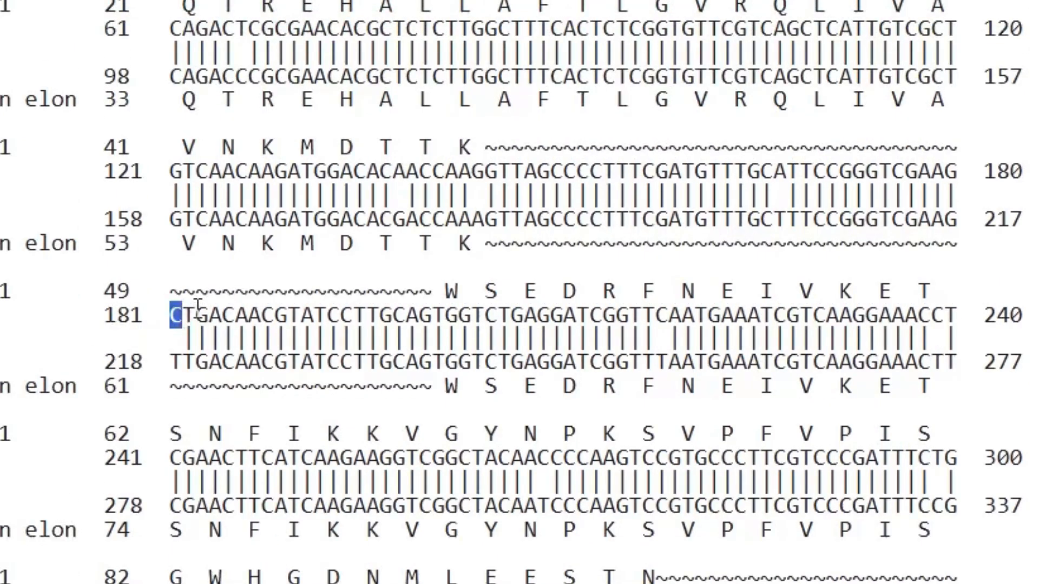
left_click(200, 315)
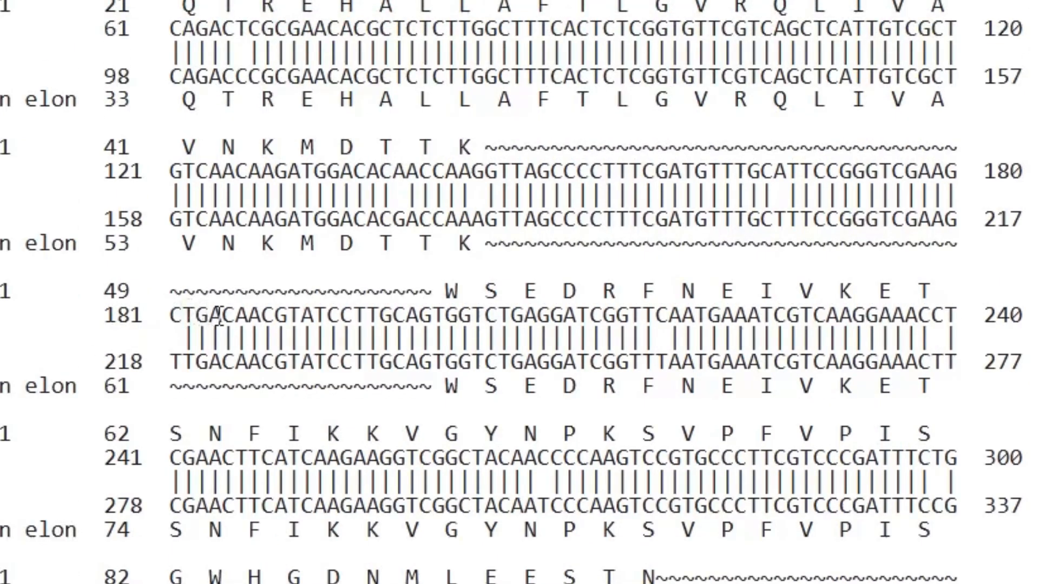
left_click_drag(234, 317, 248, 316)
left_click(258, 316)
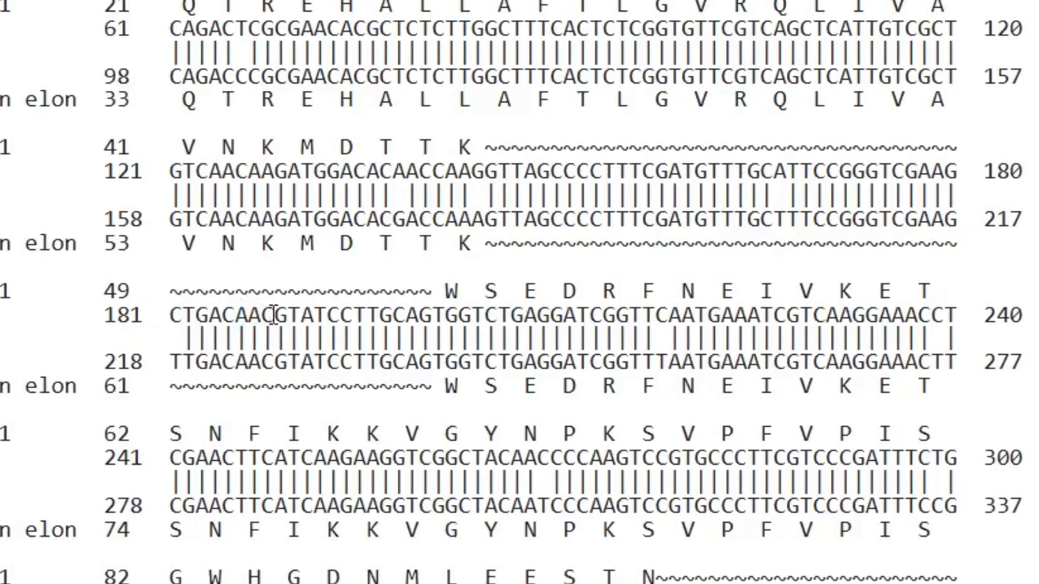
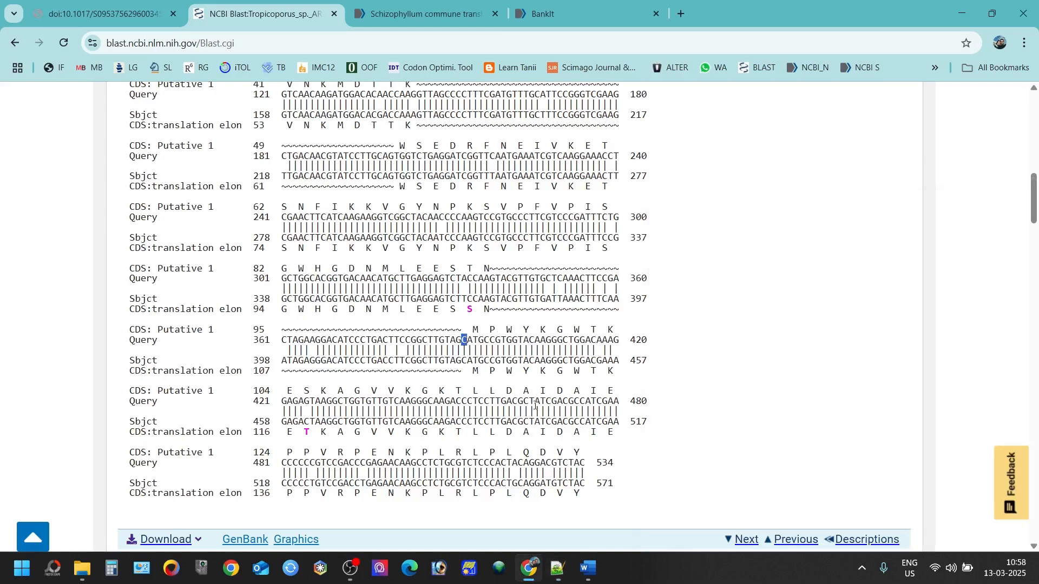
Step: Bring up the exons.txt note holding exon ranges 1-144, 201-337 and 393-543
left_click(558, 568)
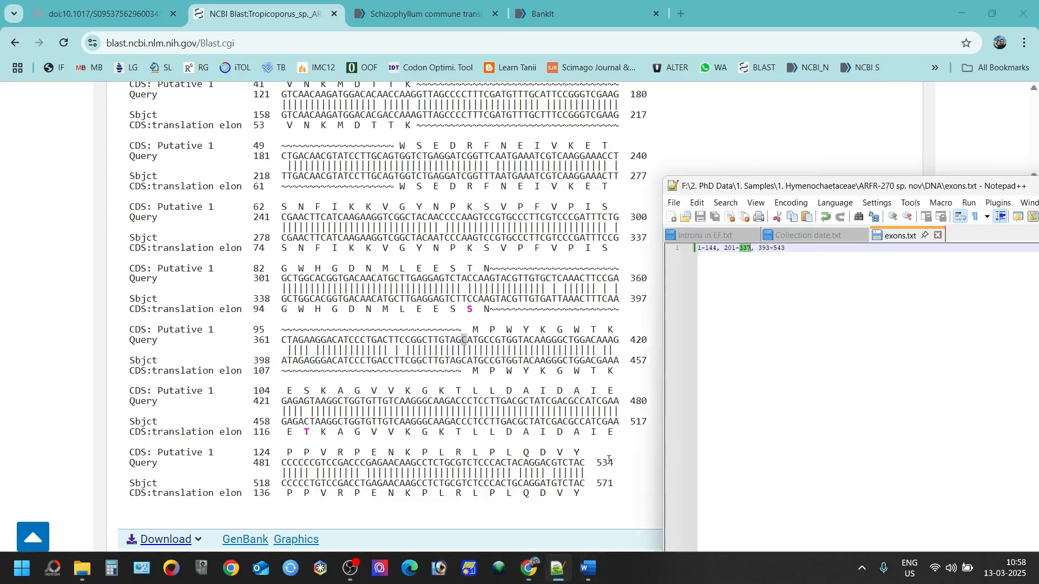
Step: Open the 270_EF sequence file from the DNA folder in BioEdit
mouse_move(82, 568)
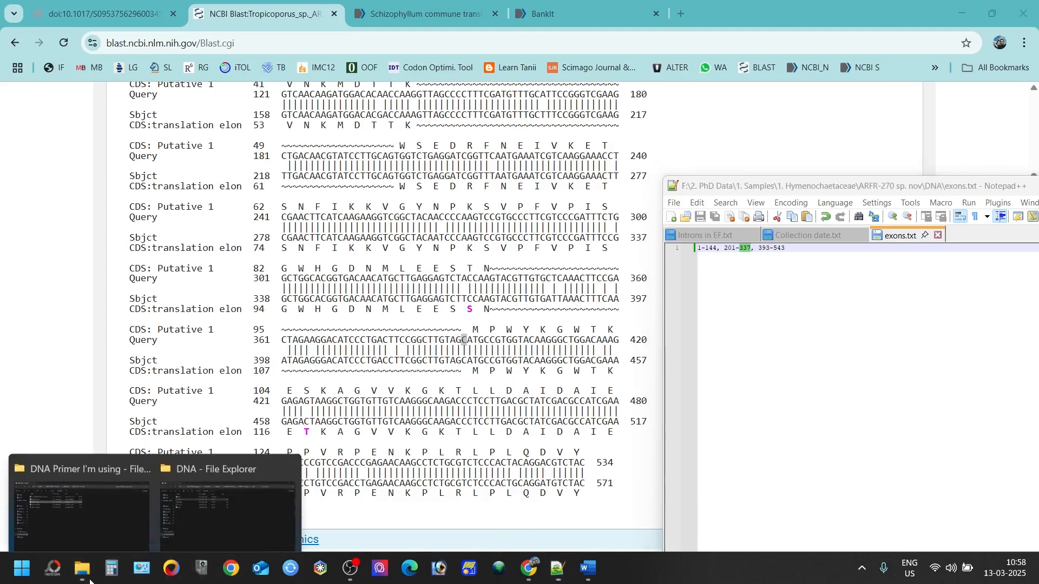
left_click(228, 521)
double_click(232, 138)
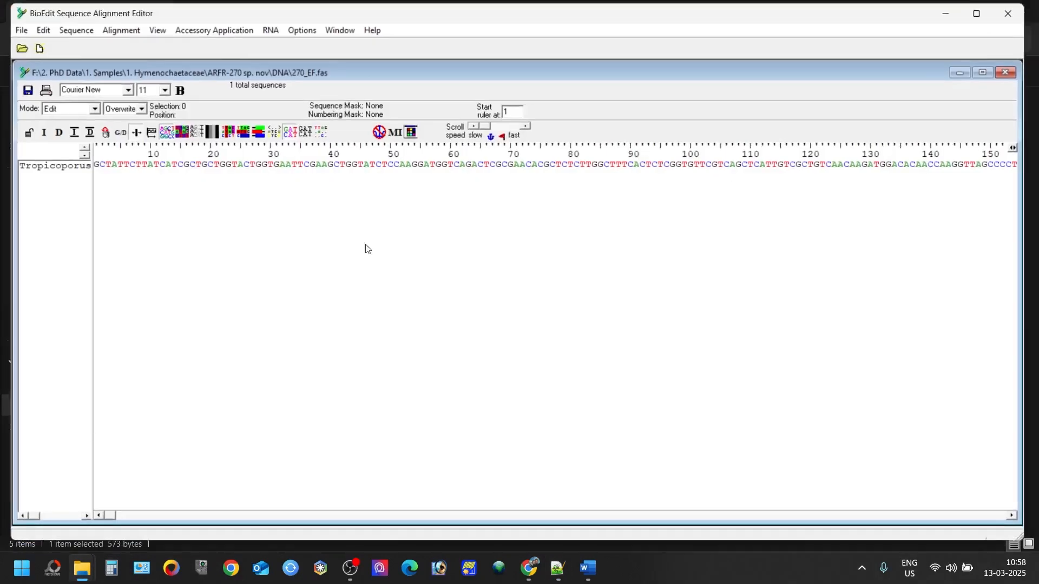
left_click_drag(105, 521, 1036, 568)
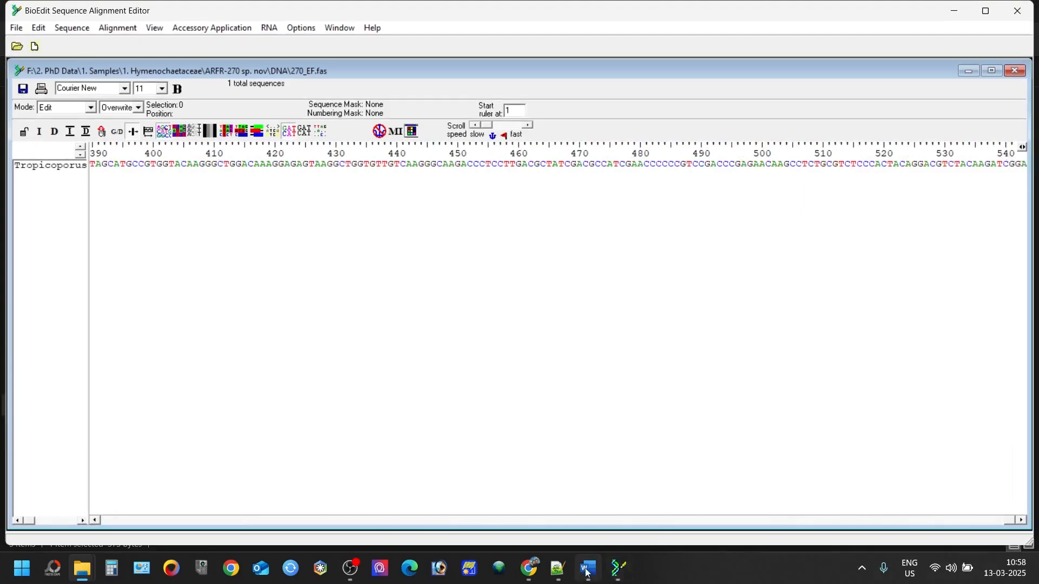
Step: Compare the sequence end near base 540 with BLAST subject end 571 and query end 534
mouse_move(529, 568)
left_click(530, 514)
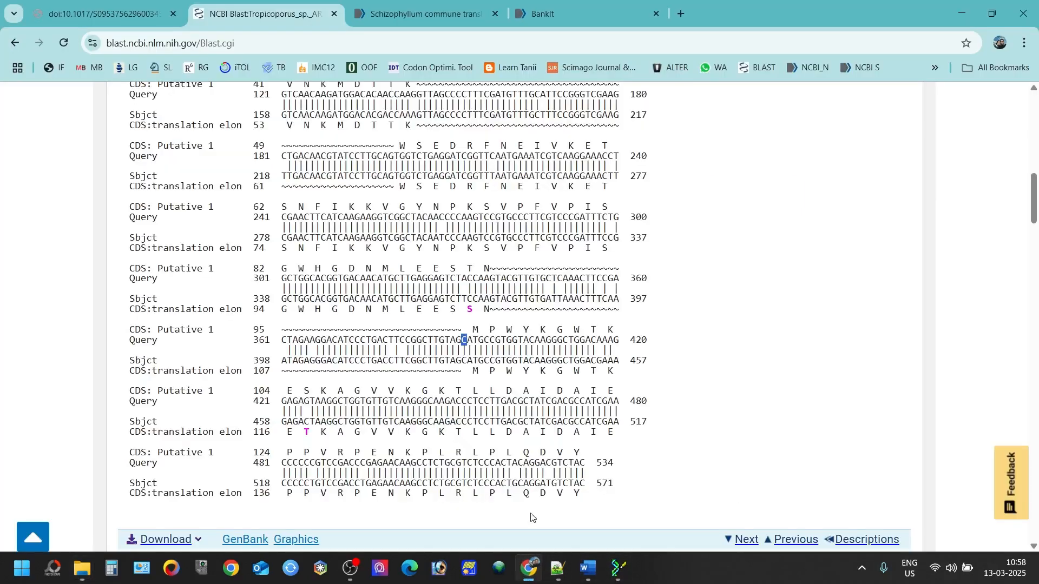
double_click(608, 480)
left_click(619, 568)
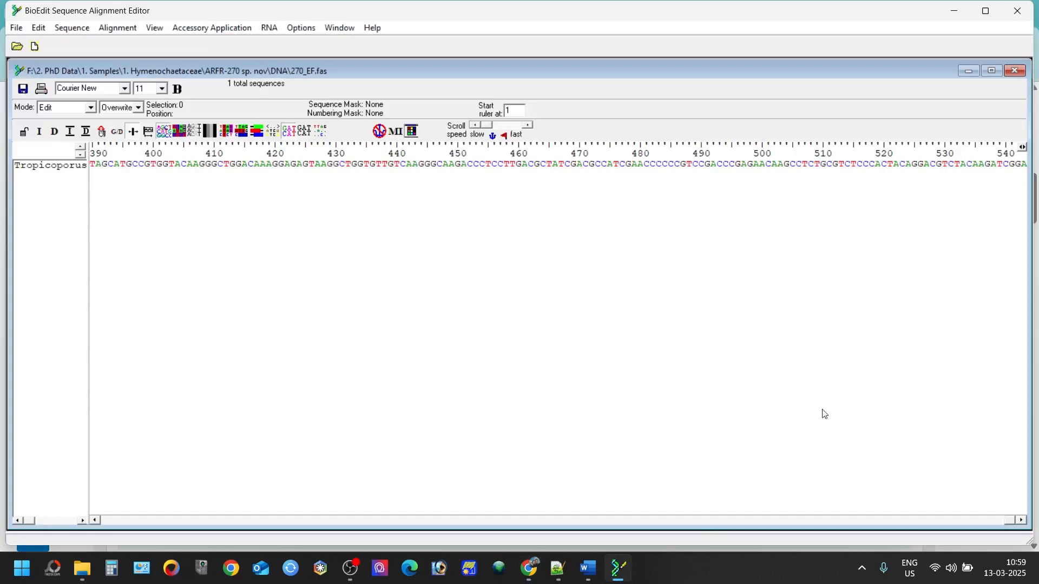
left_click(1007, 164)
left_click(955, 10)
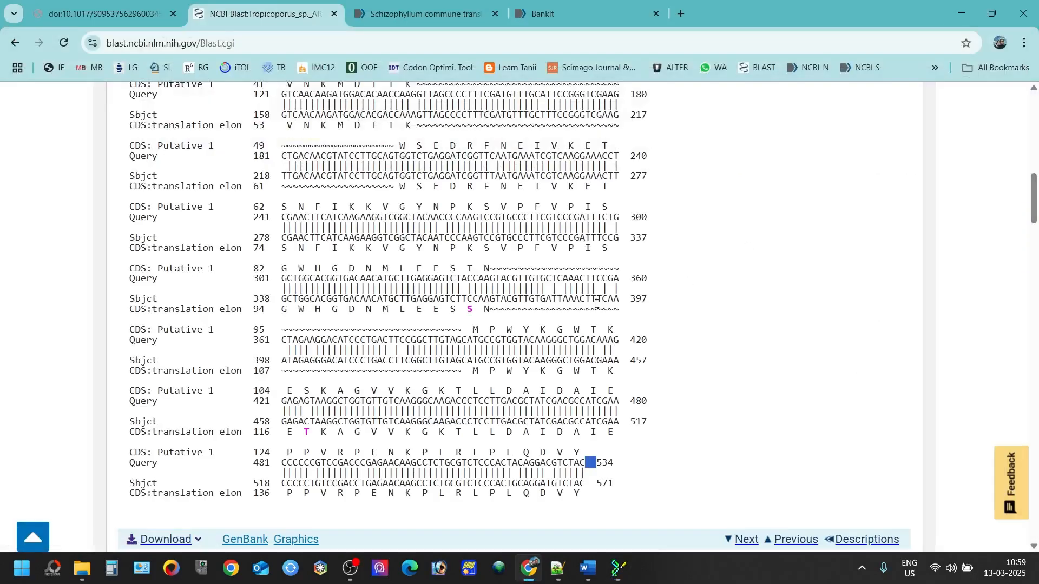
left_click(461, 337)
left_click(613, 577)
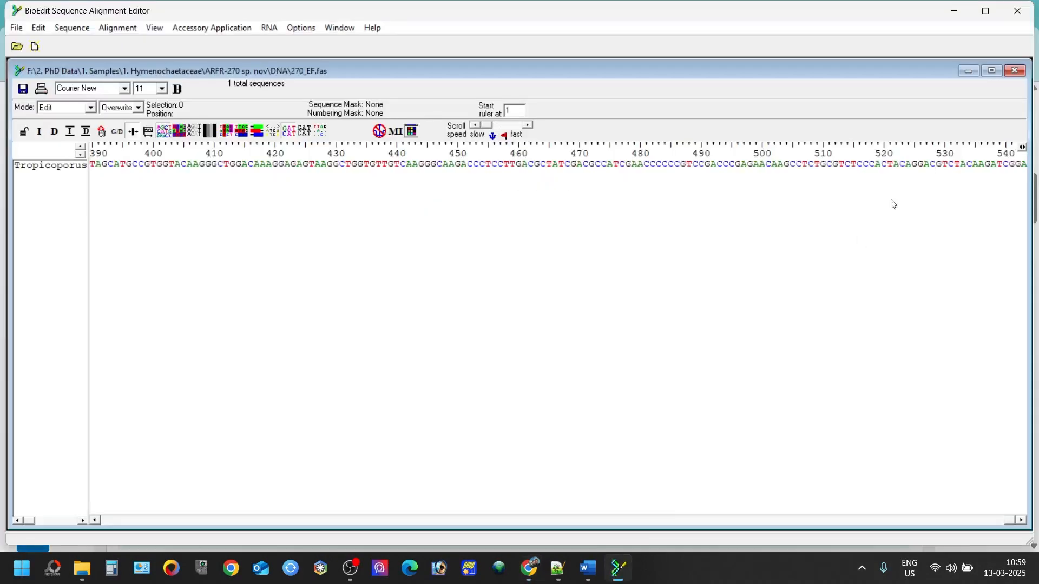
left_click(956, 16)
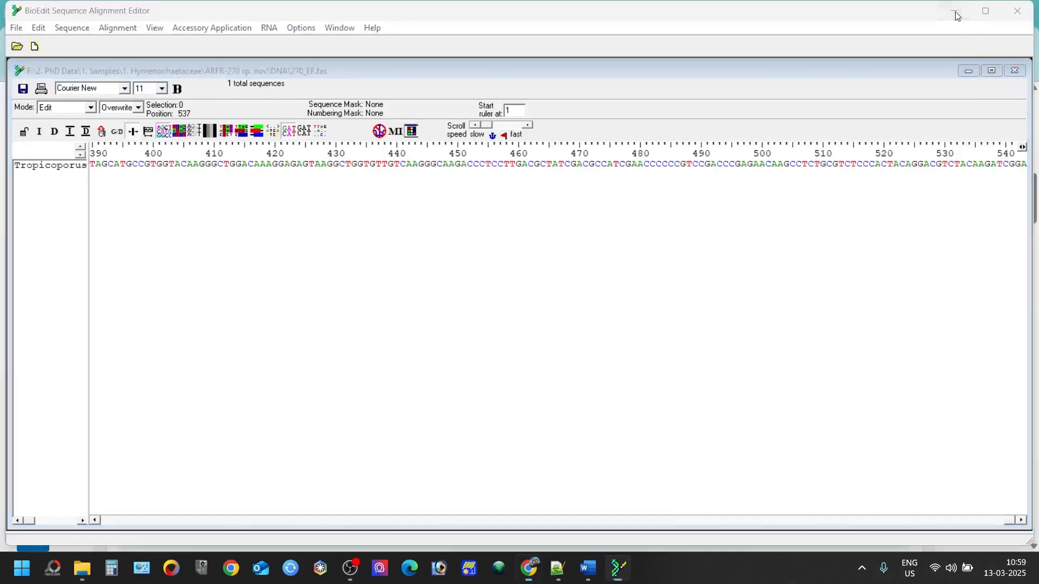
Step: Select the last exon range 393-543 in exons.txt and centre the Notepad++ window
left_click(558, 568)
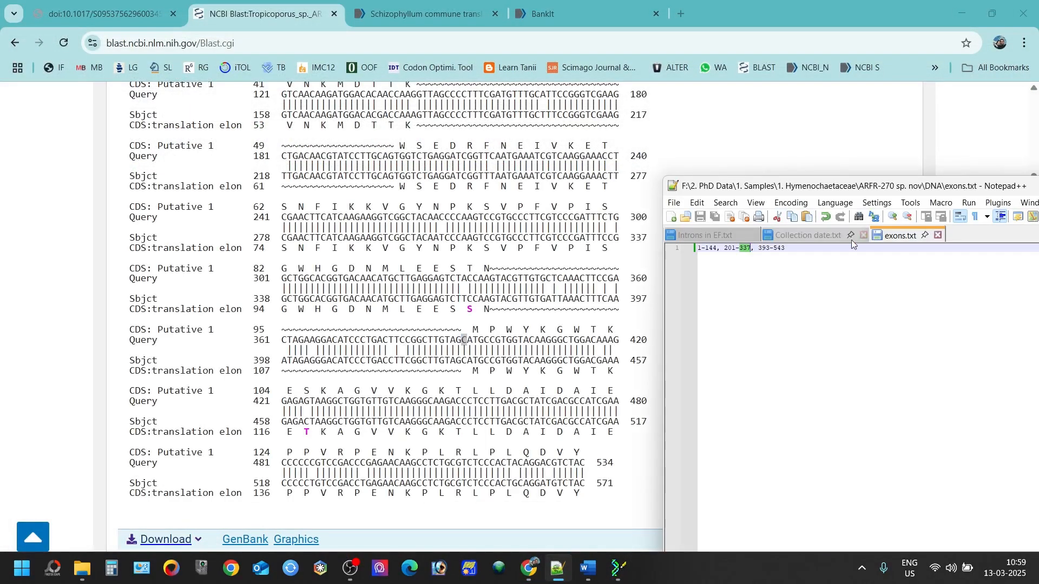
left_click_drag(785, 248, 765, 247)
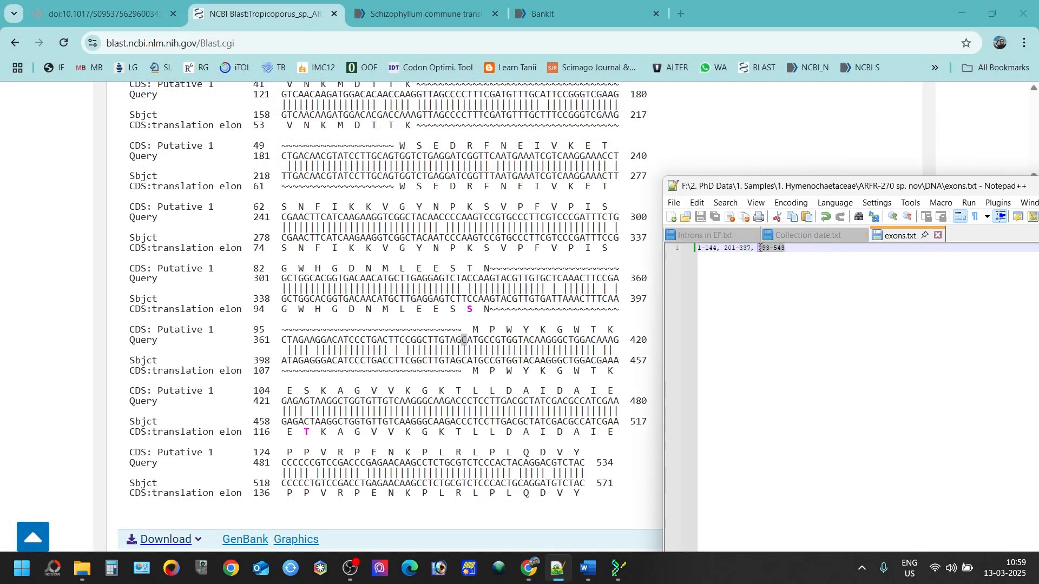
left_click_drag(866, 186, 474, 137)
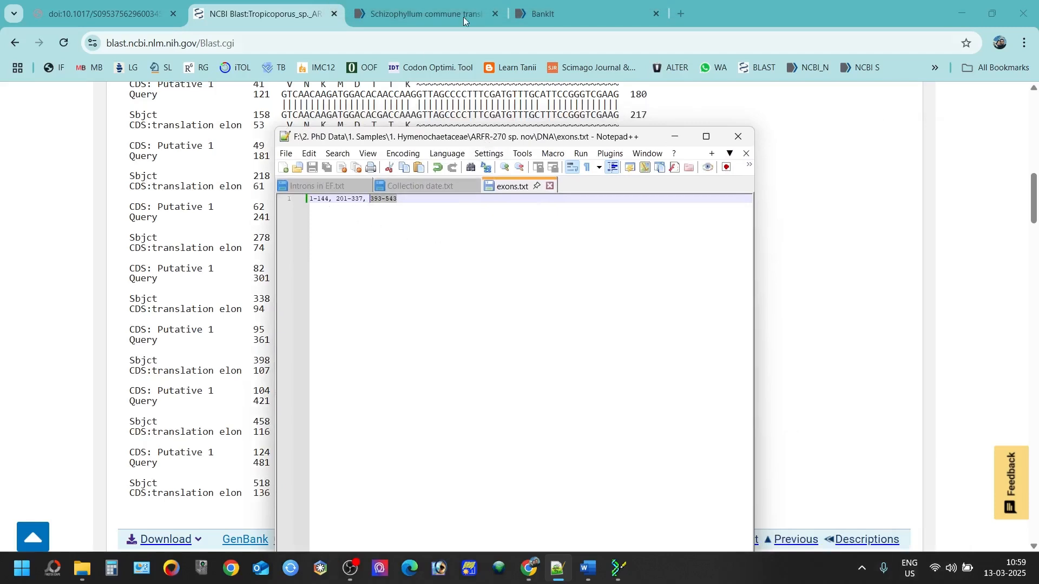
Step: Enter the first CDS span as 1 to 144 in the BankIt form
left_click(547, 13)
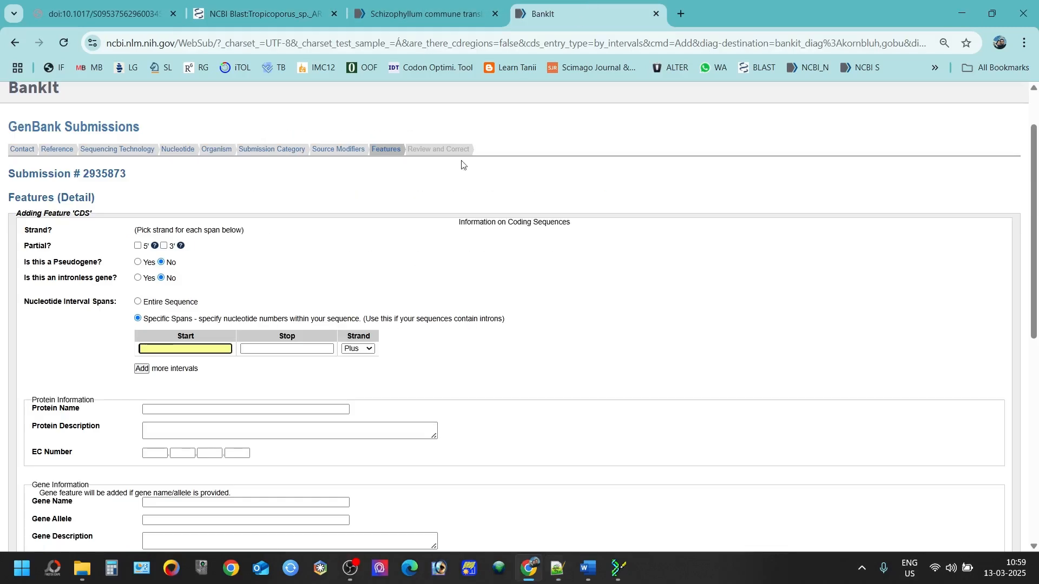
left_click(163, 349)
type("1")
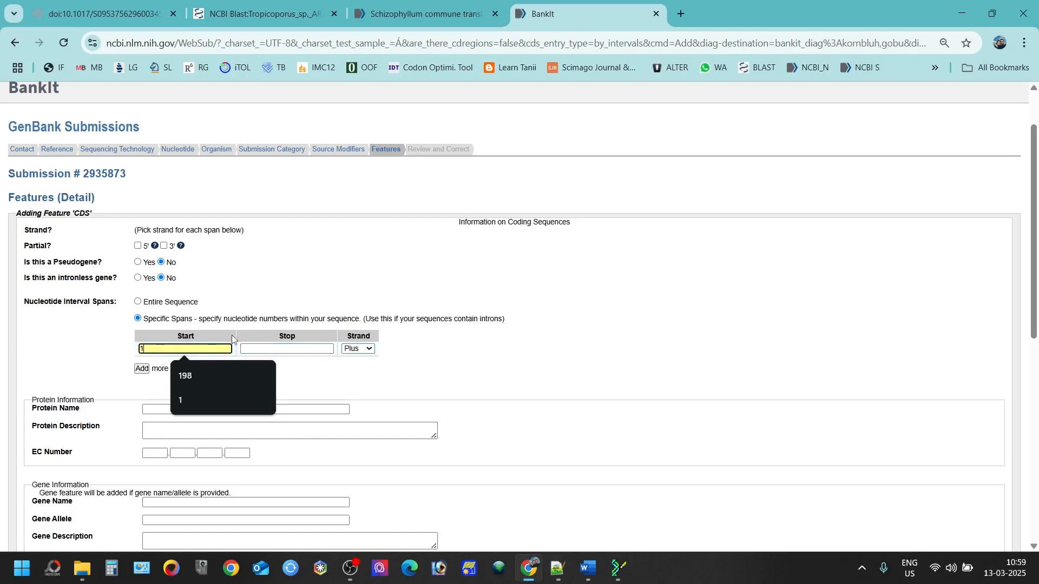
left_click(280, 349)
type("144")
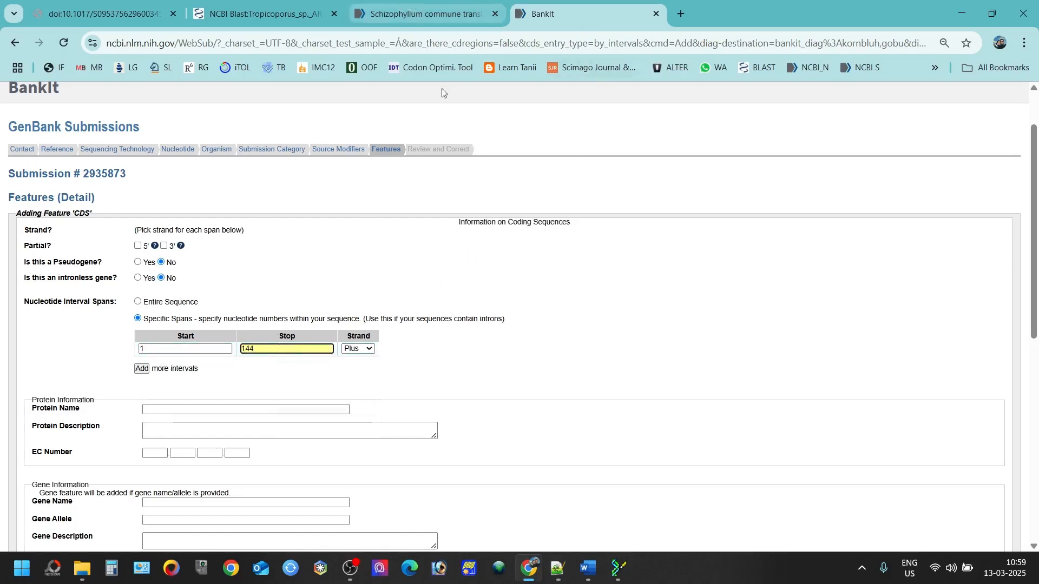
mouse_move(559, 568)
left_click(560, 547)
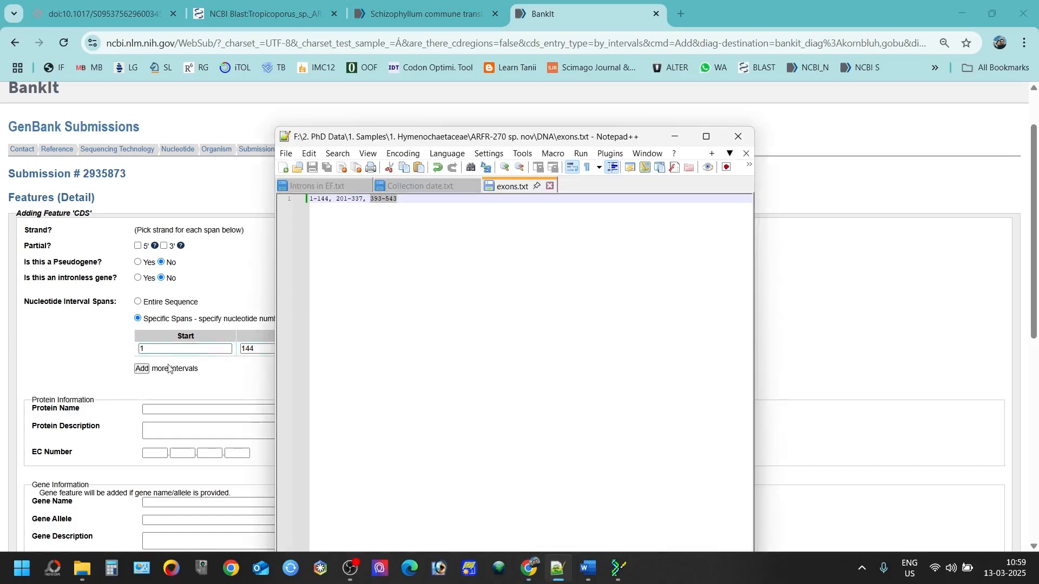
Step: Add a second span from 201 to 337, checking it against exons.txt
left_click(142, 369)
left_click(166, 361)
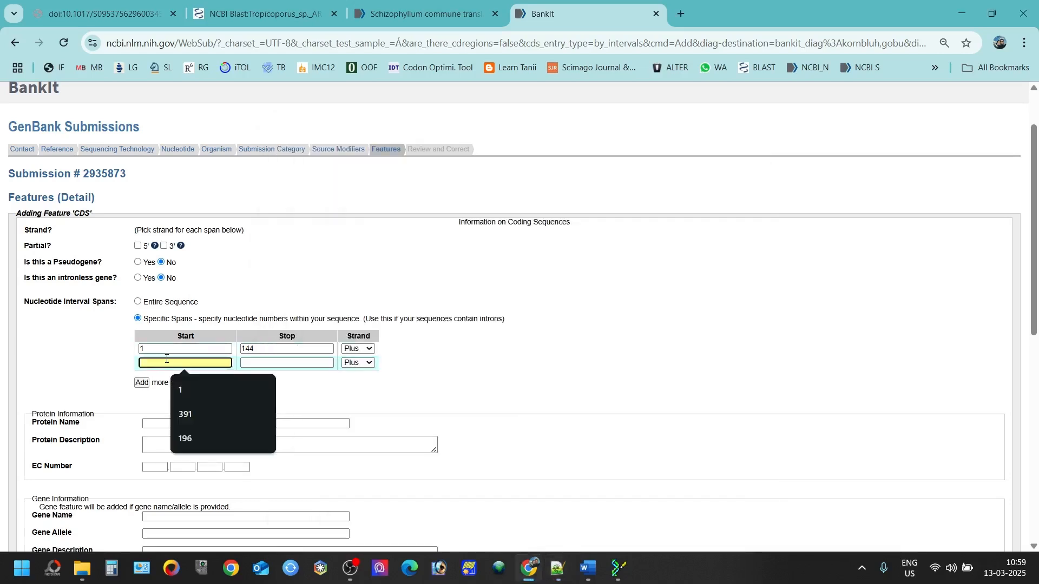
type("201")
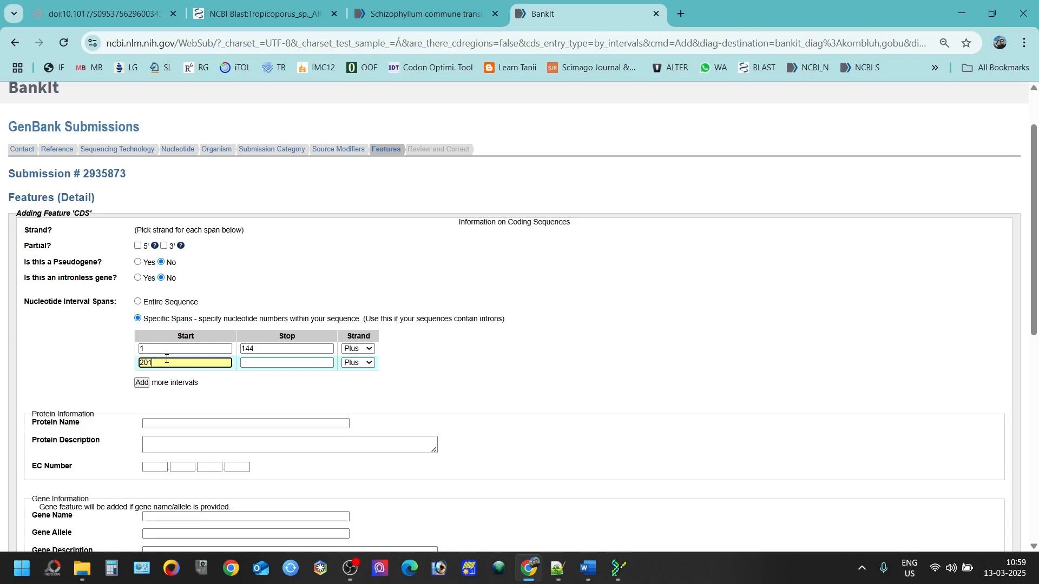
left_click(614, 575)
left_click(614, 575)
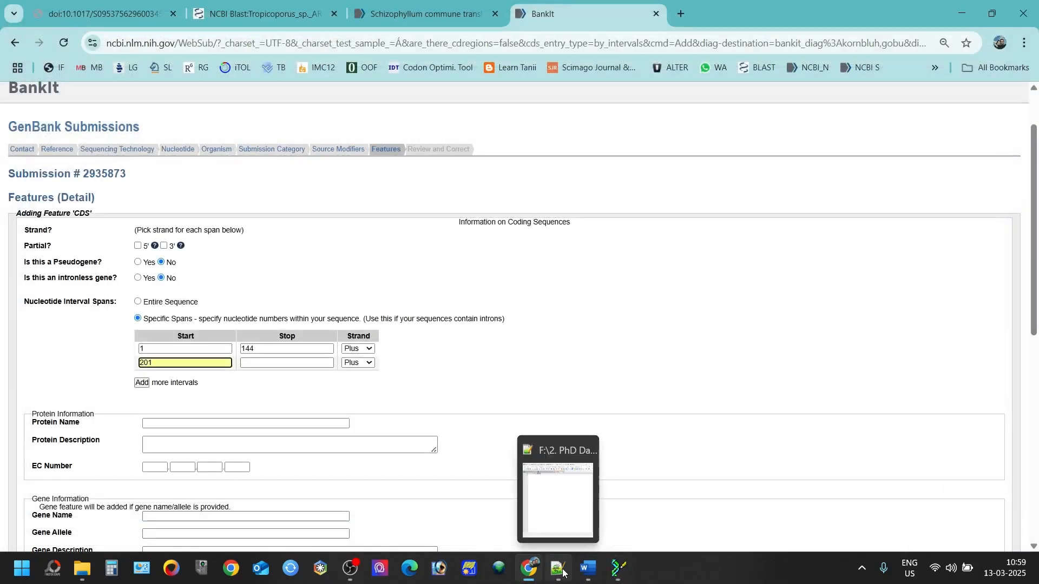
left_click(562, 572)
left_click(562, 573)
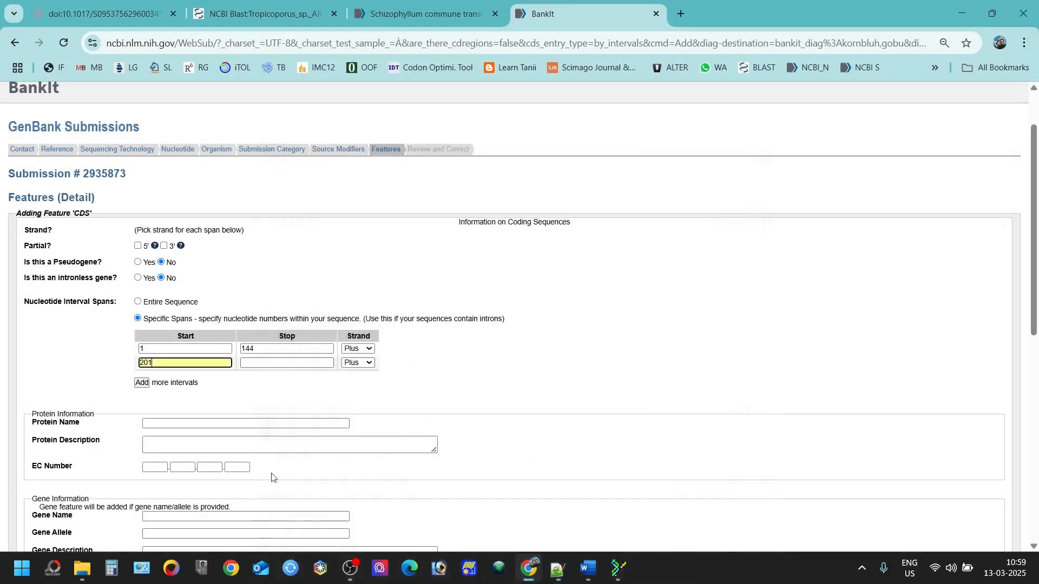
left_click(244, 363)
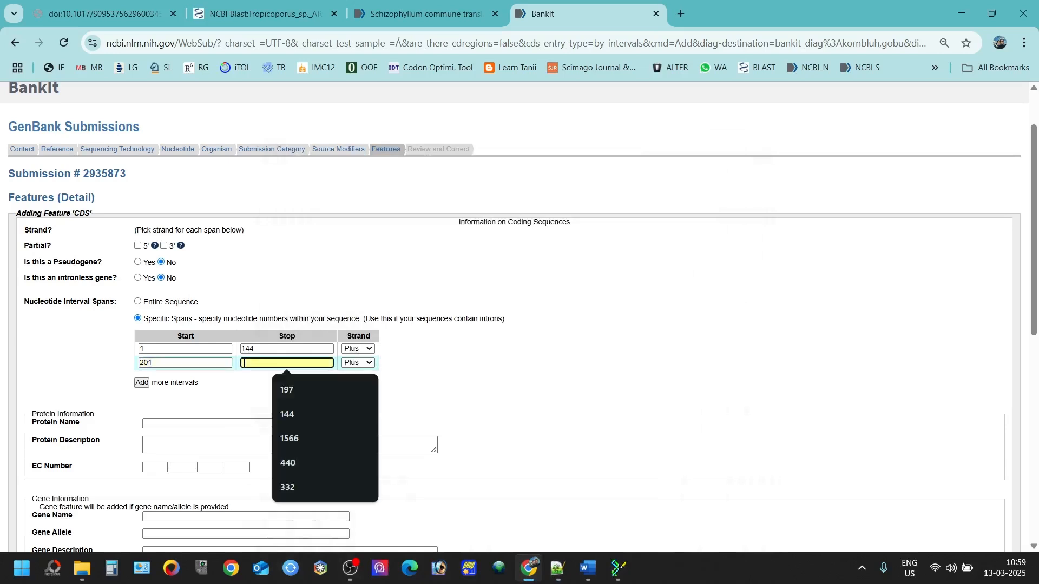
type("337")
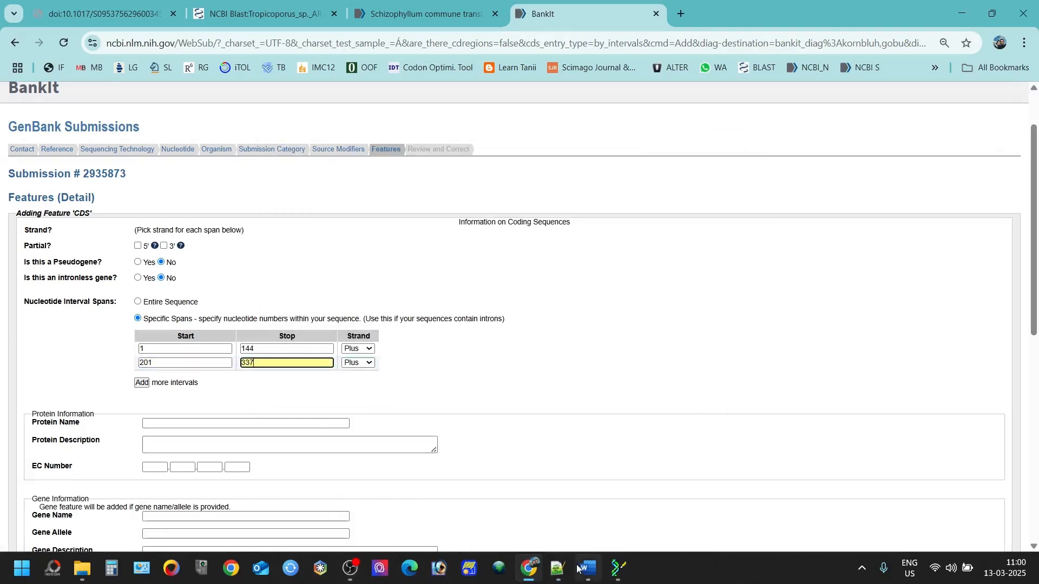
left_click(559, 568)
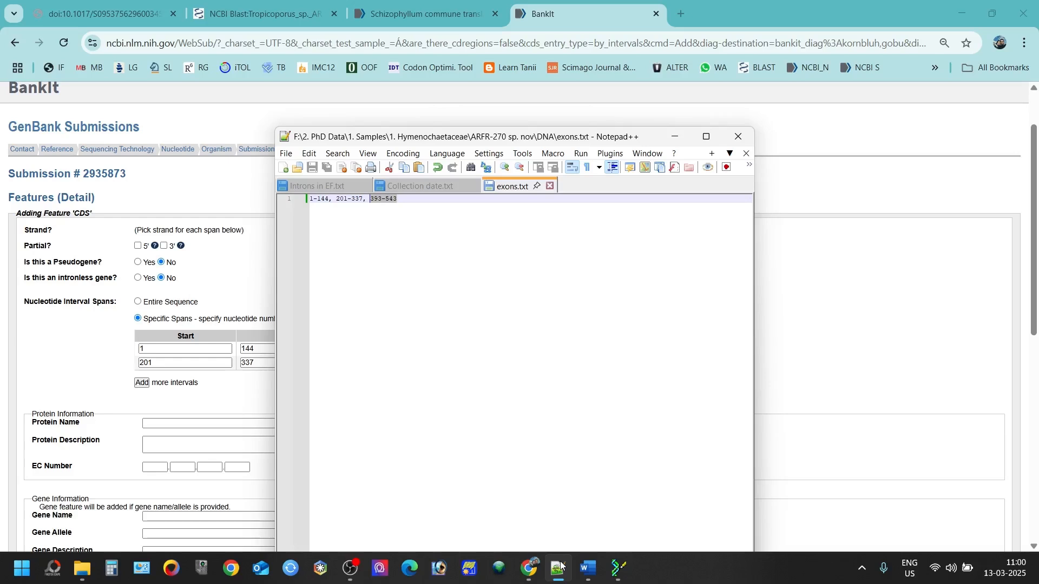
left_click(561, 566)
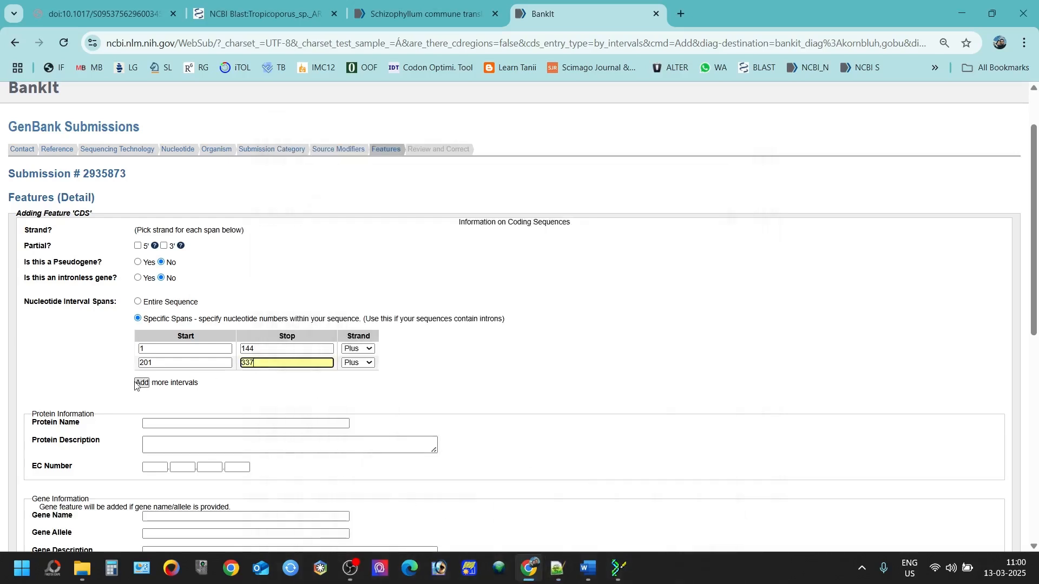
Step: Add the third span from 393 to 543 and review the completed span list
left_click(141, 382)
left_click(173, 377)
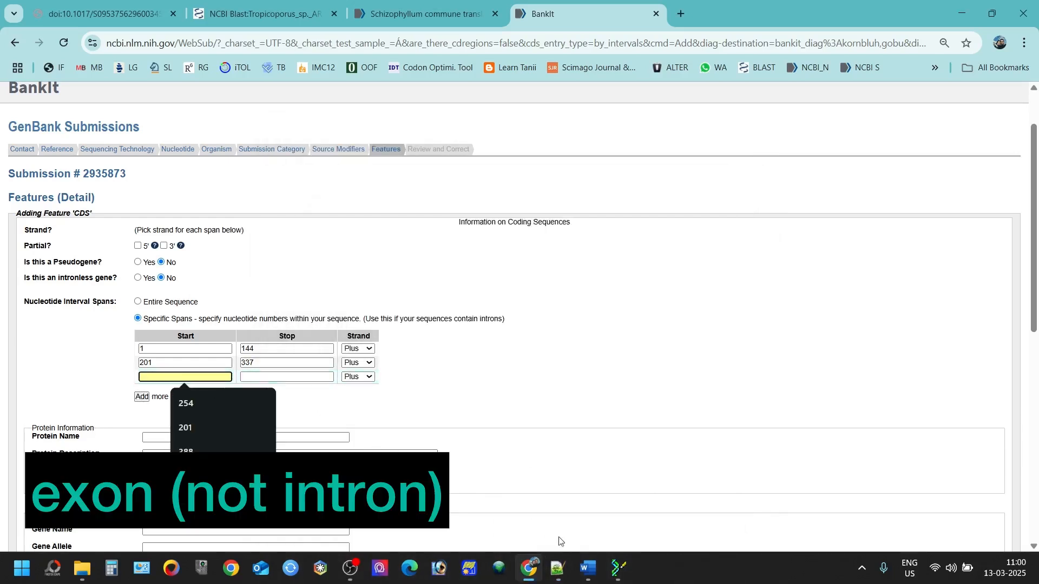
left_click(558, 568)
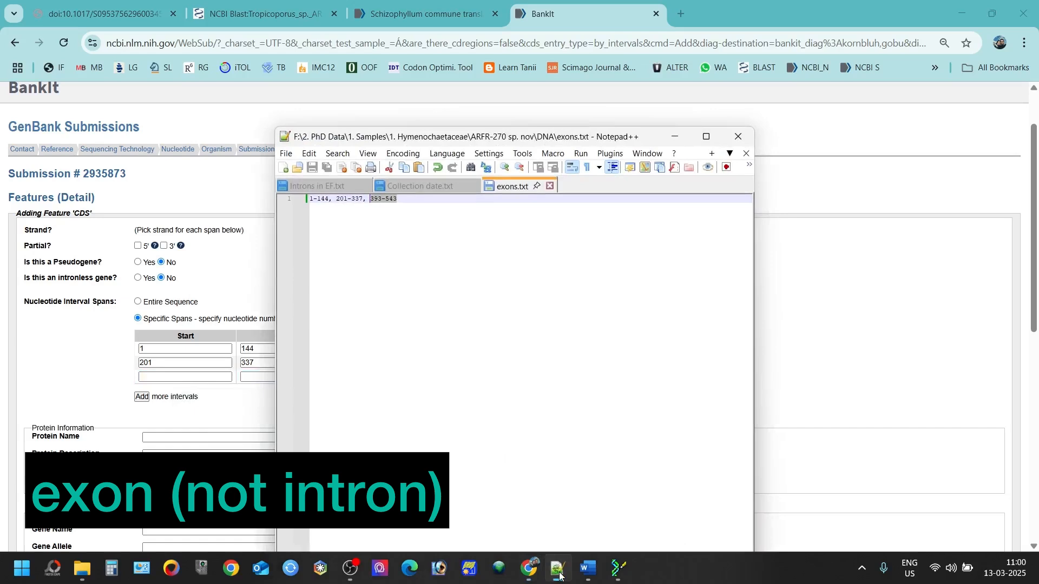
left_click(559, 569)
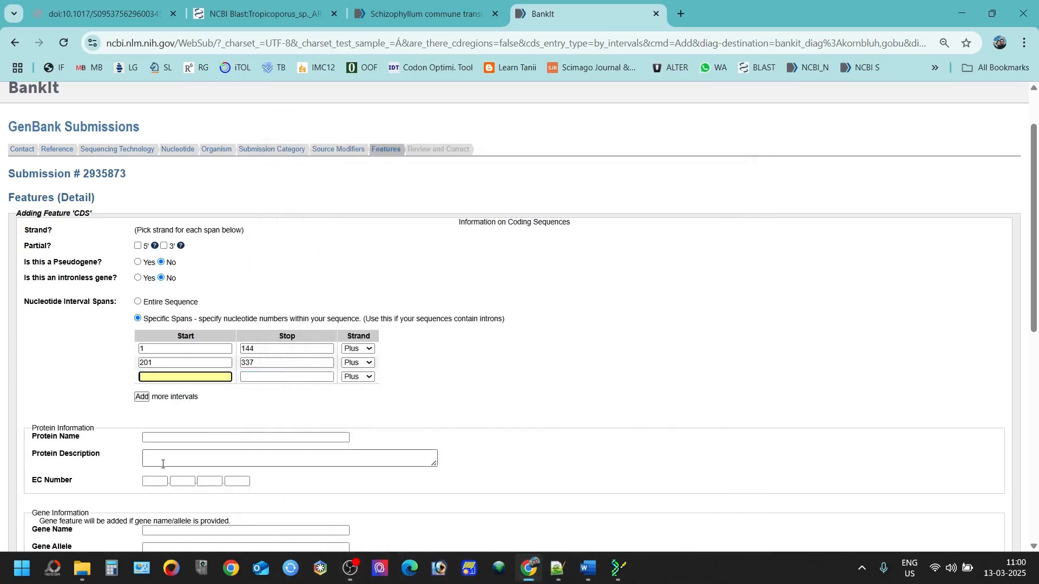
type("393")
left_click(271, 373)
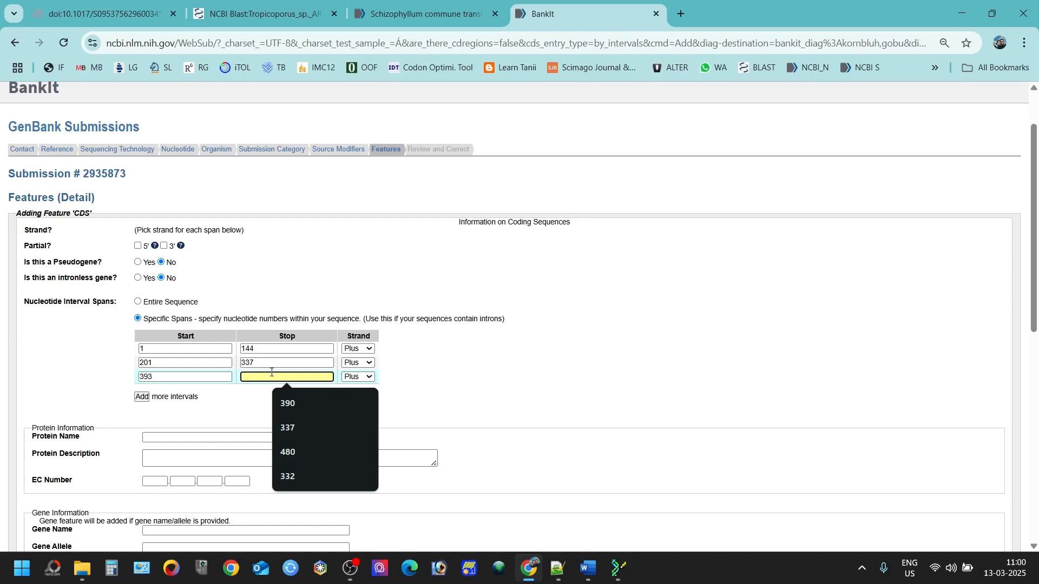
type("543")
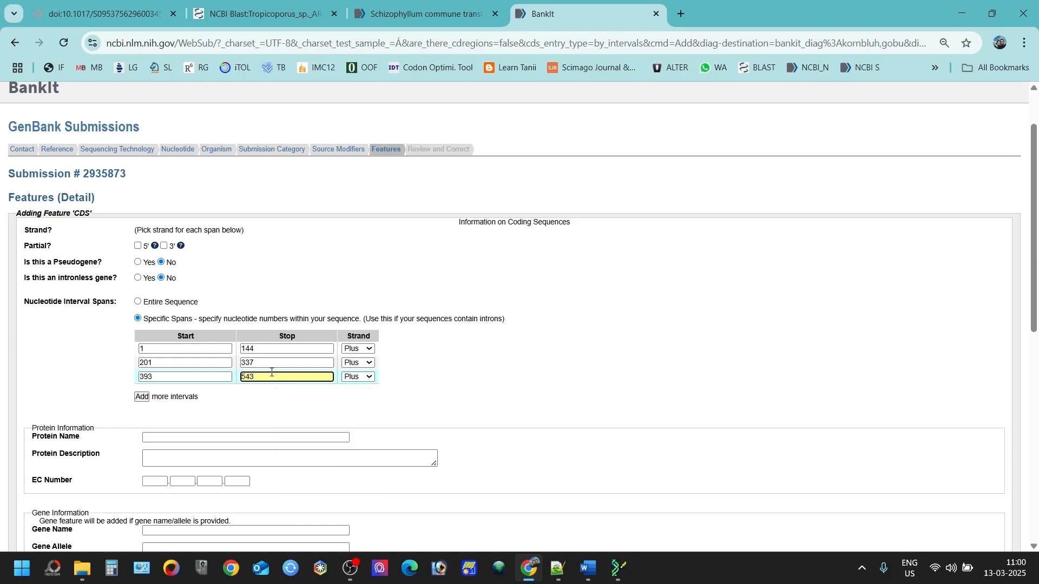
left_click(559, 569)
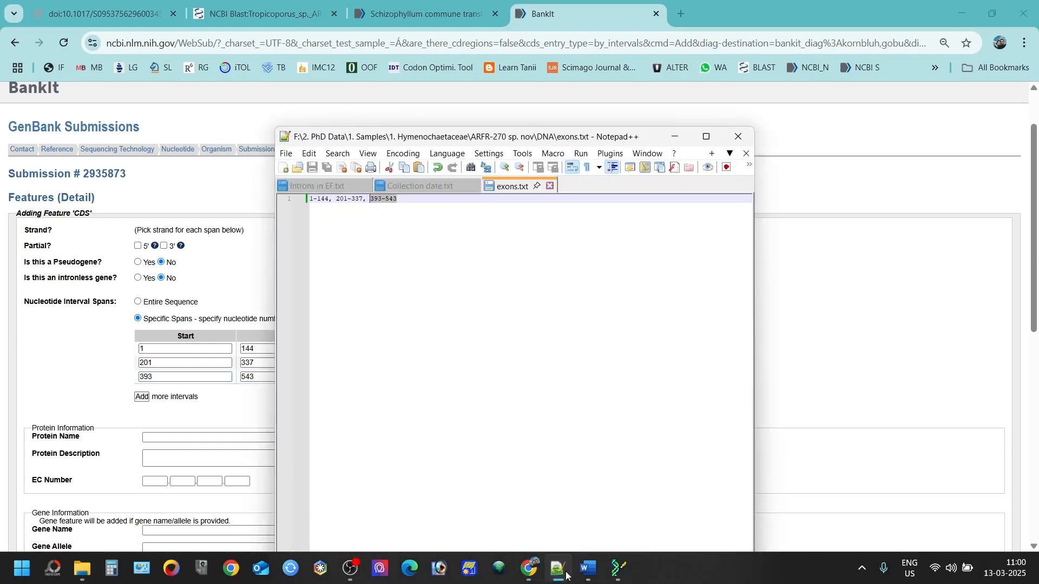
left_click(566, 575)
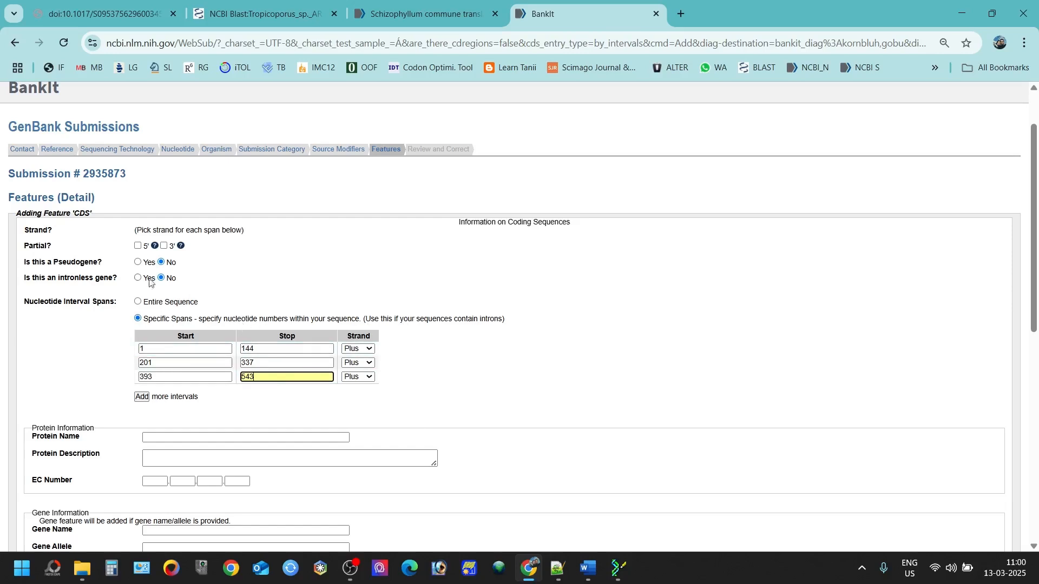
scroll(146, 284, "up", 1)
scroll(145, 276, "down", 1)
scroll(284, 245, "up", 2)
scroll(285, 242, "down", 5)
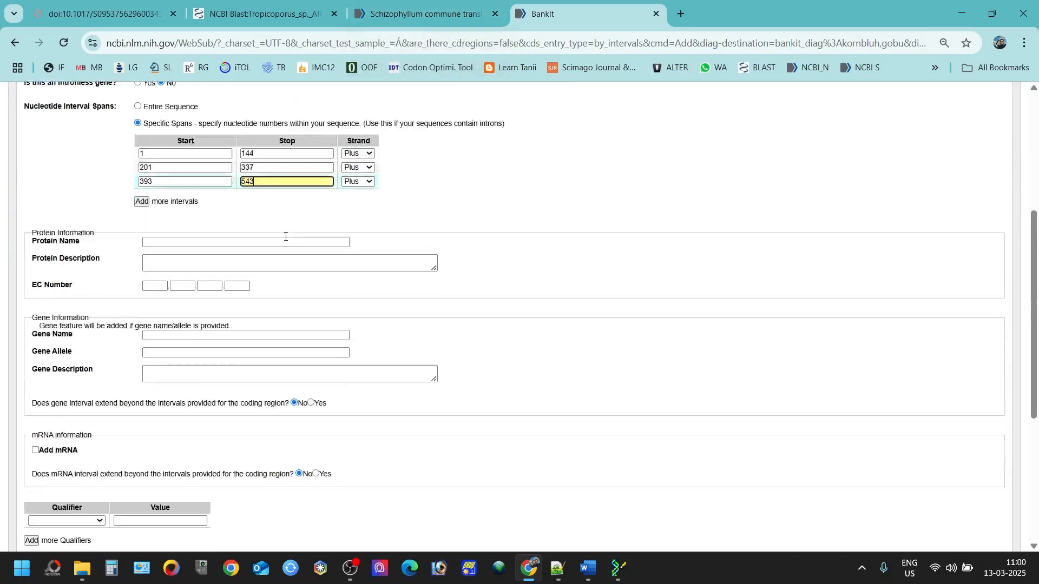
Step: Accept the suggested protein name 'Translation elongation factor 1 alpha' and gene name 'tef1-alpha'
scroll(204, 278, "up", 2)
left_click(186, 301)
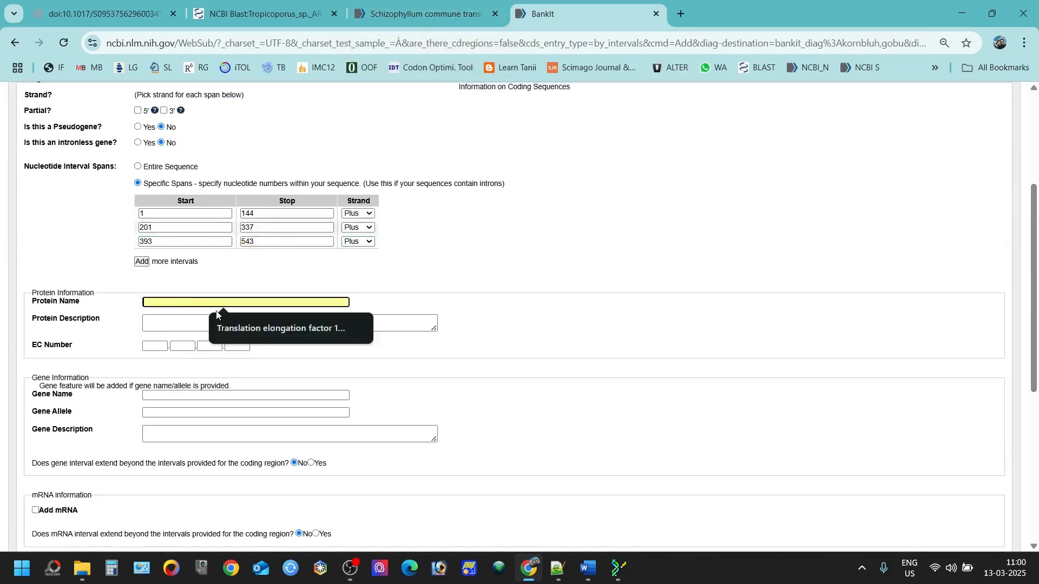
left_click(233, 327)
left_click(209, 396)
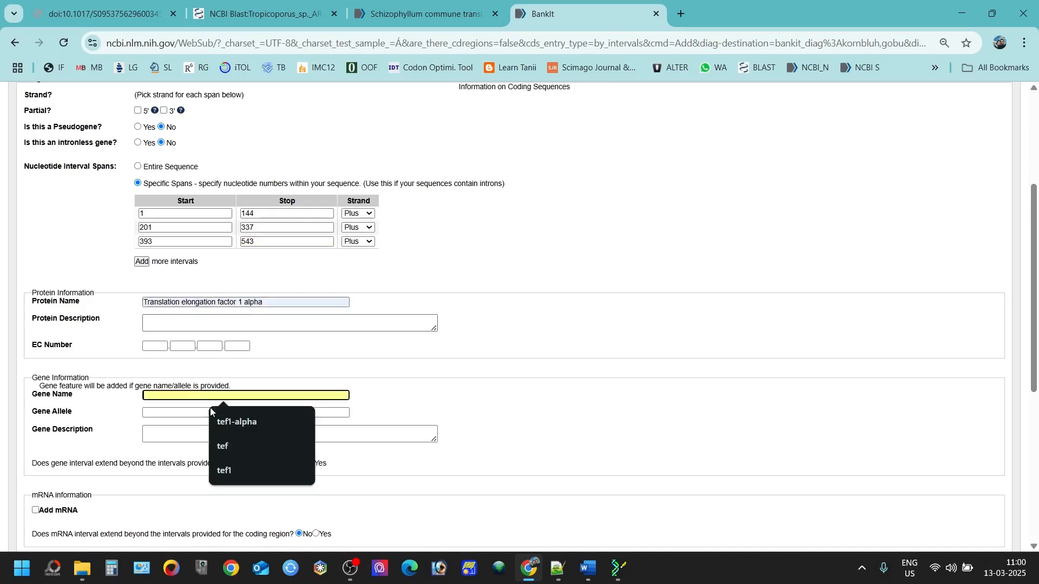
left_click(233, 425)
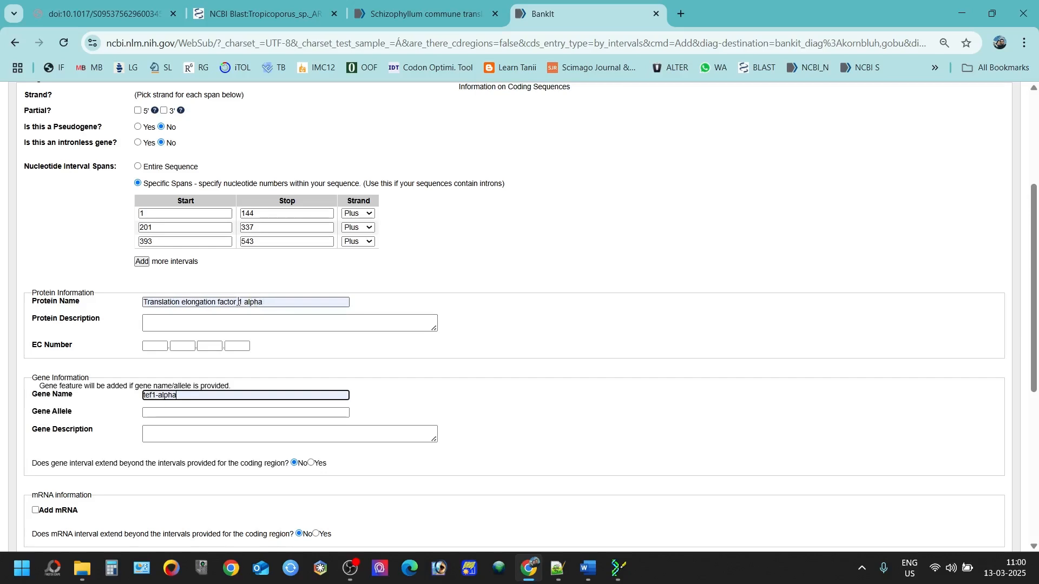
mouse_move(238, 302)
left_mouse_down()
mouse_move(151, 299)
mouse_move(235, 305)
left_mouse_up()
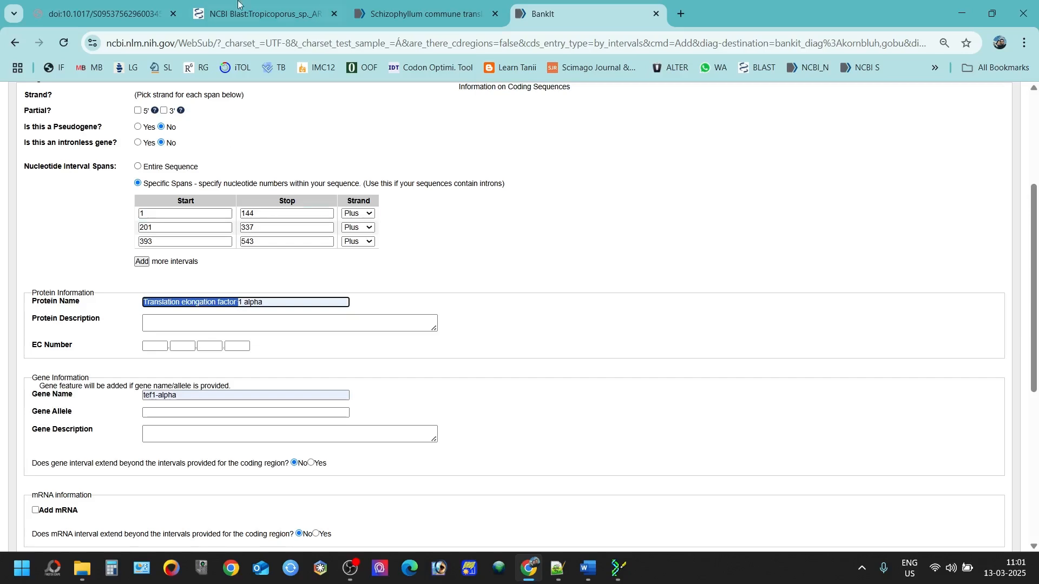
Step: Delete 'Schizophyllum commune' from the Gene query, rerun it, and browse the 8190 results
left_click(409, 12)
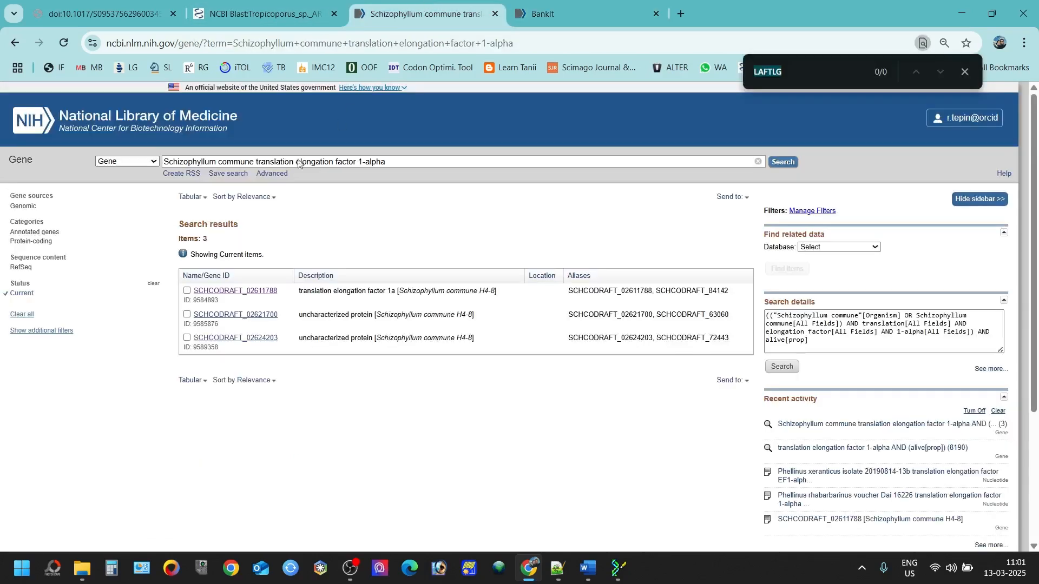
left_click_drag(218, 161, 390, 163)
left_click(265, 163)
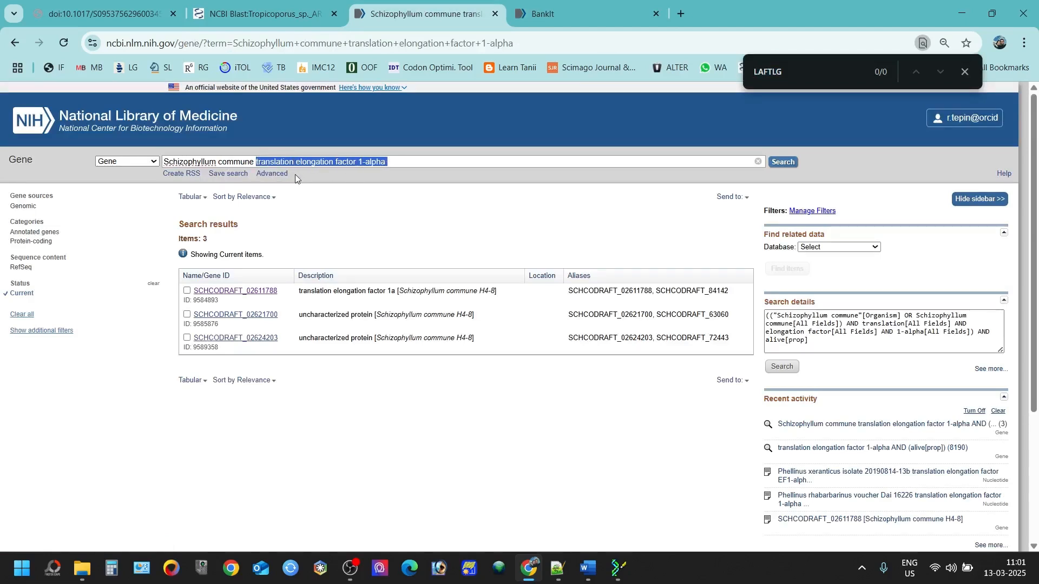
left_click_drag(258, 162, 163, 162)
key("ctrl+c")
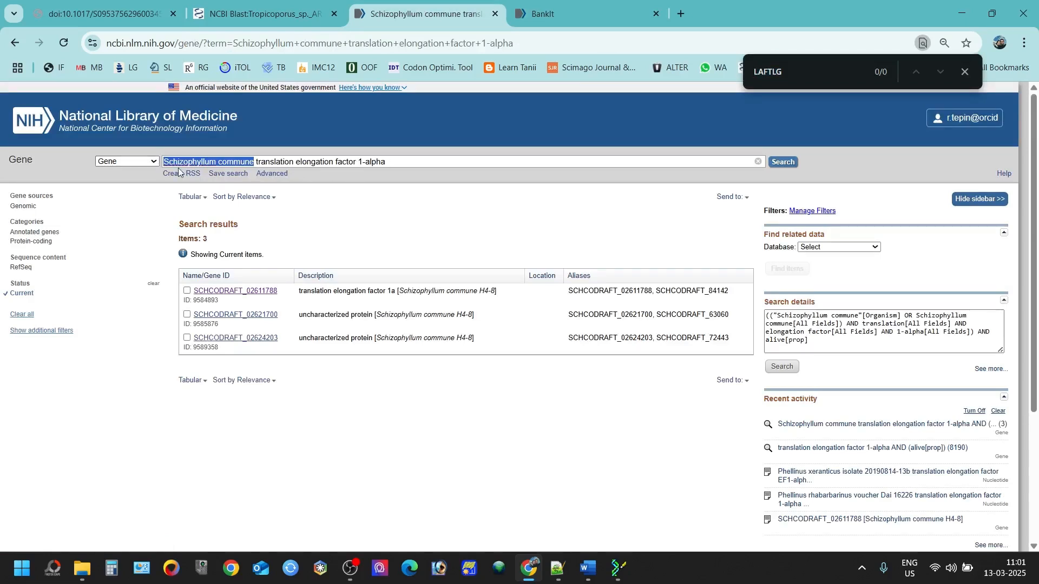
key("BackSpace")
key("Delete")
key("Return")
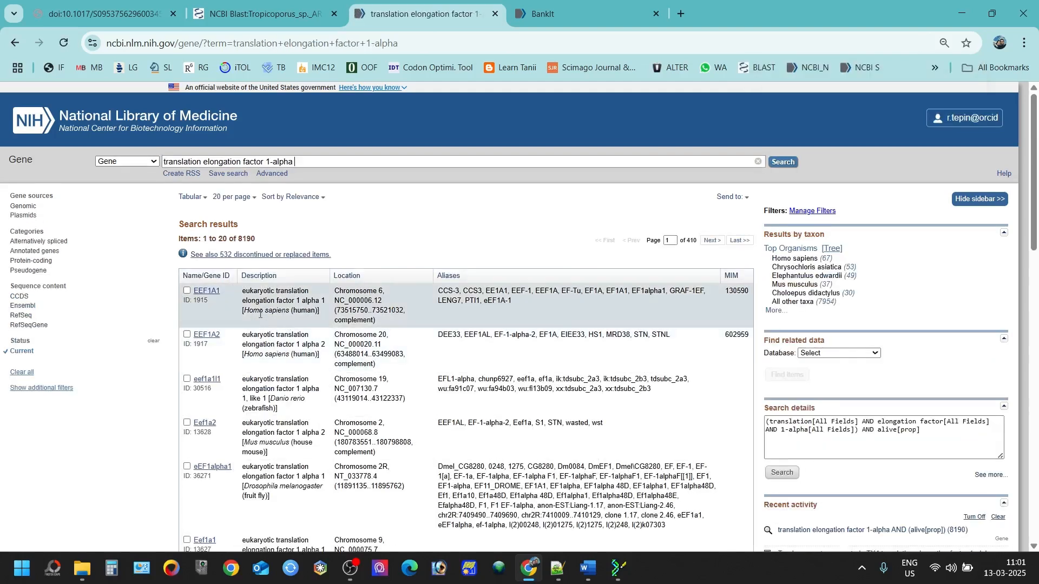
left_click_drag(244, 310, 292, 311)
scroll(265, 306, "down", 3)
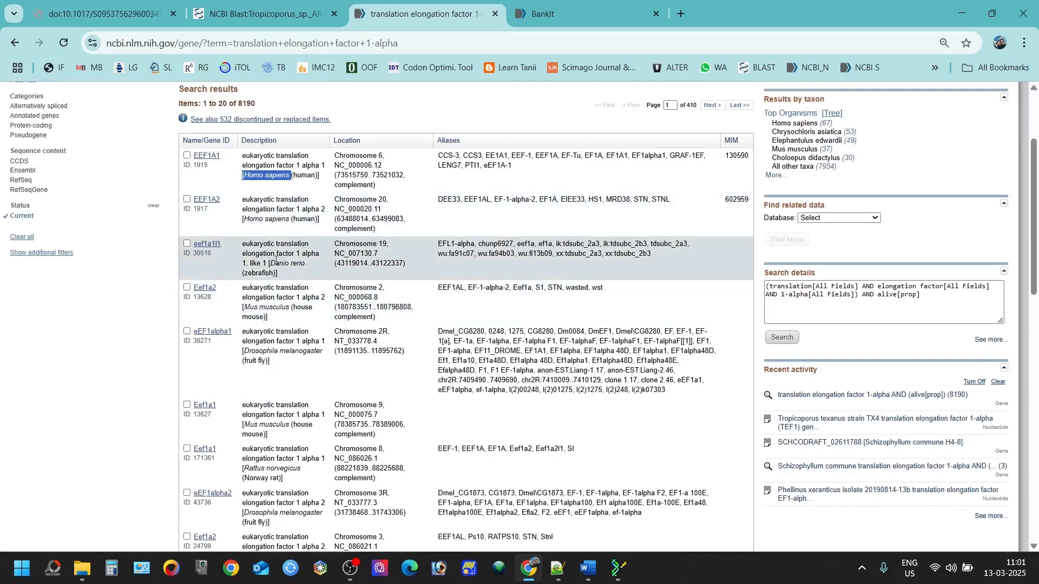
scroll(278, 307, "down", 3)
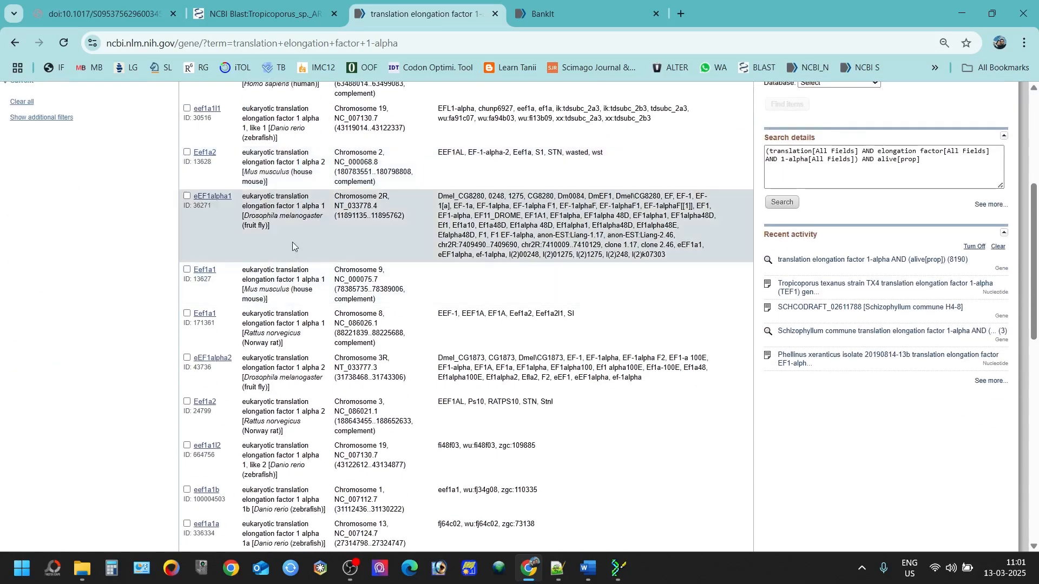
scroll(343, 216, "up", 5)
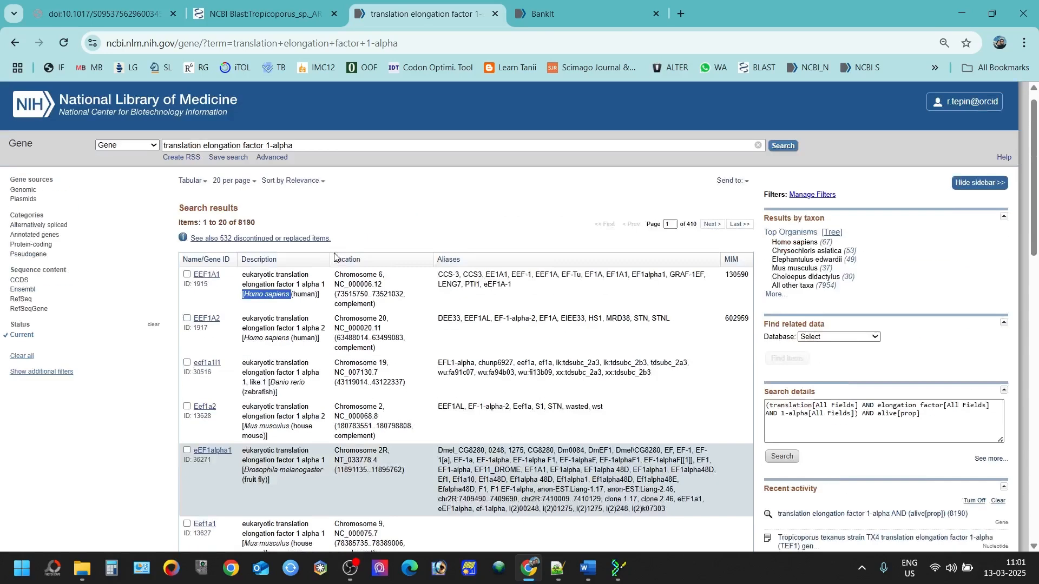
Step: Paste 'Schizophyllum commune' back at the start of the Gene query and rerun it
left_click(167, 161)
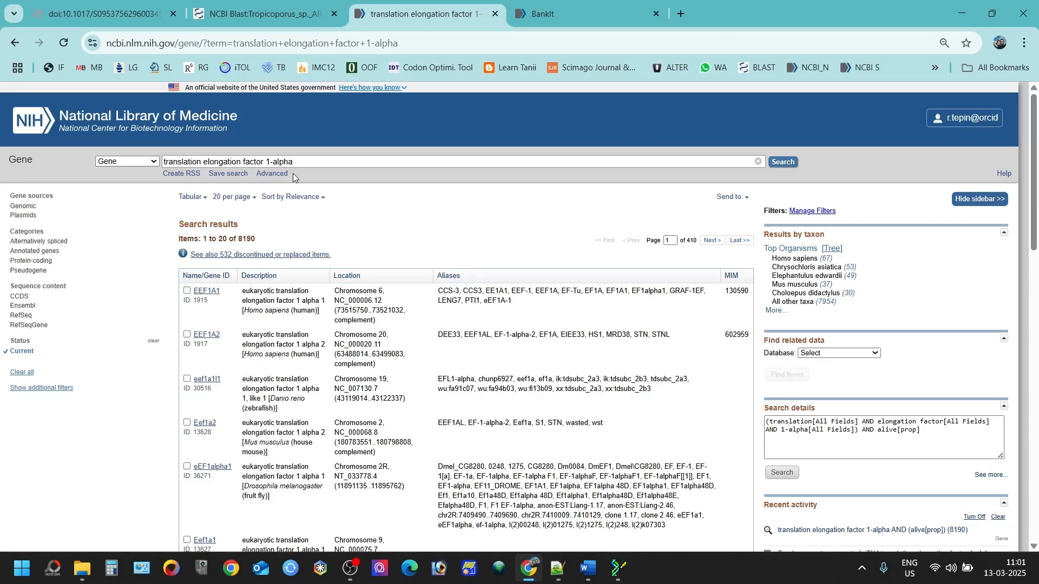
key("ctrl+v")
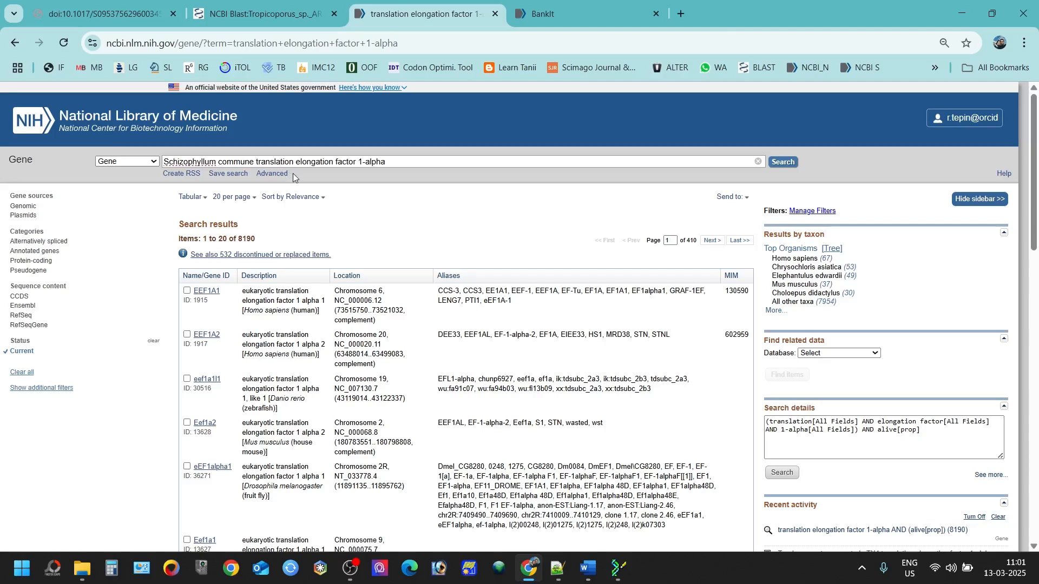
key("Return")
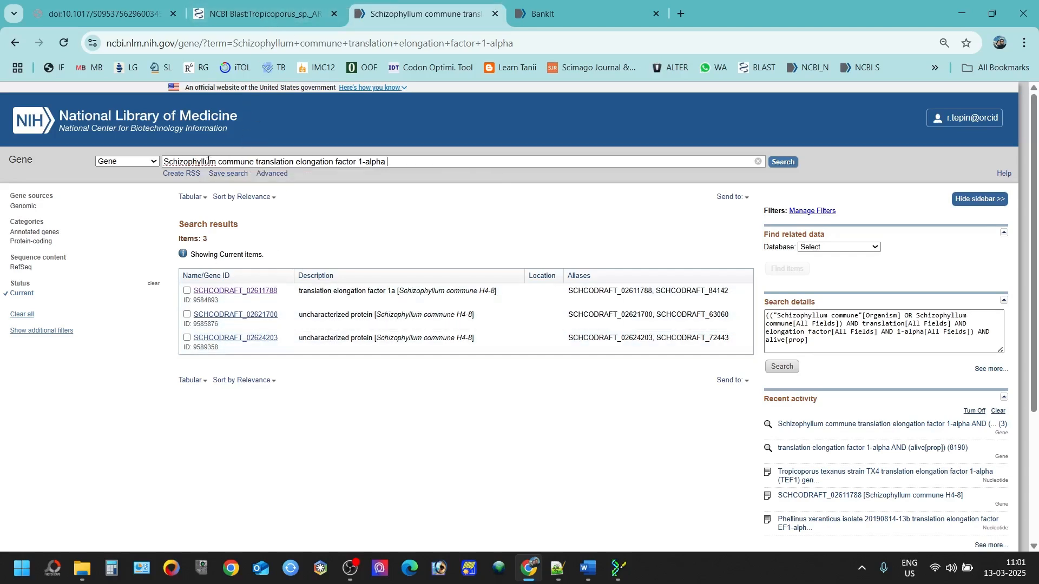
left_click(98, 13)
scroll(332, 264, "down", 1)
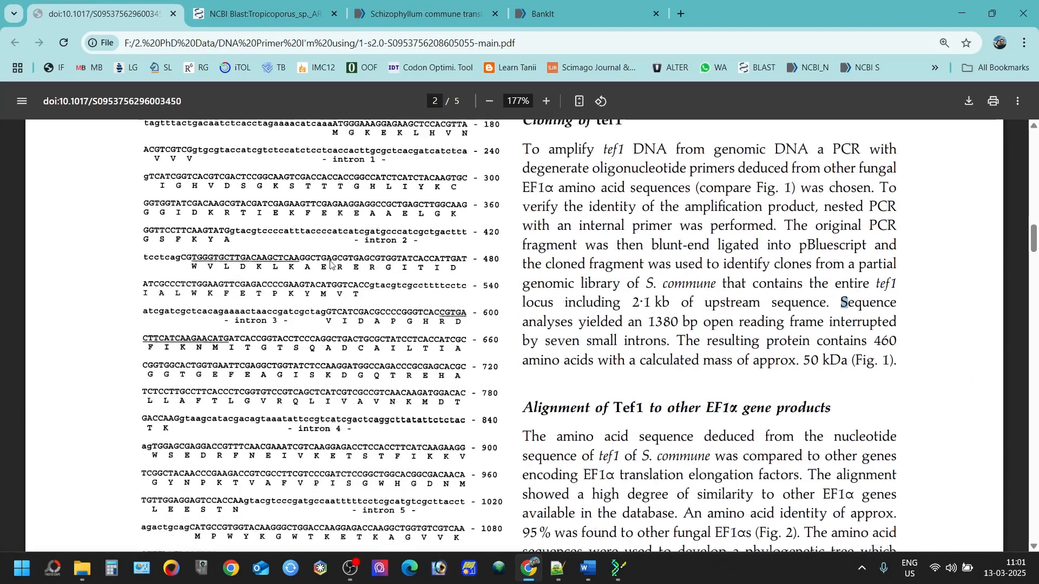
scroll(332, 264, "down", 5)
scroll(332, 264, "up", 15)
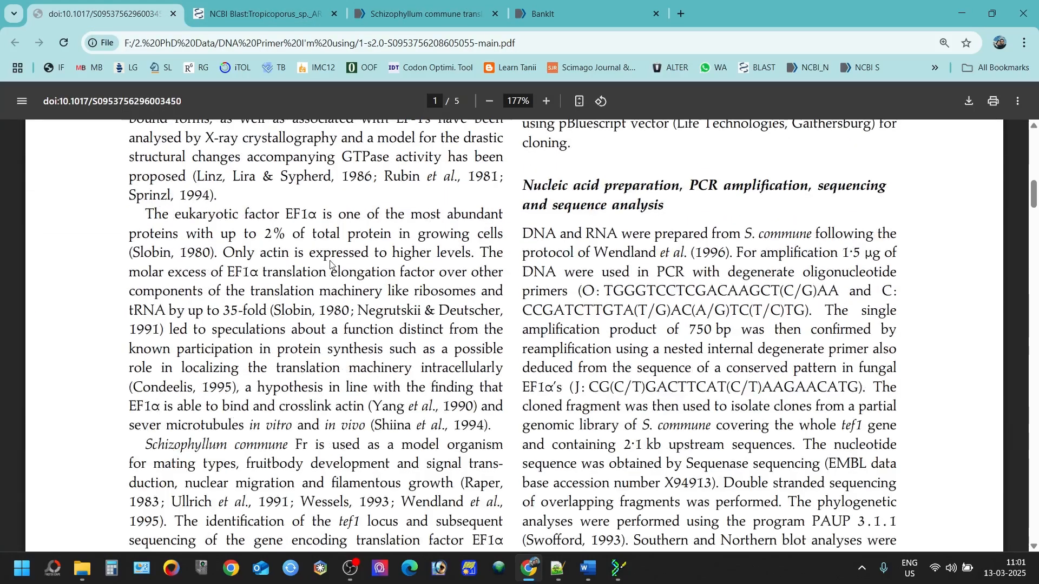
scroll(332, 264, "down", 3)
scroll(194, 310, "up", 3)
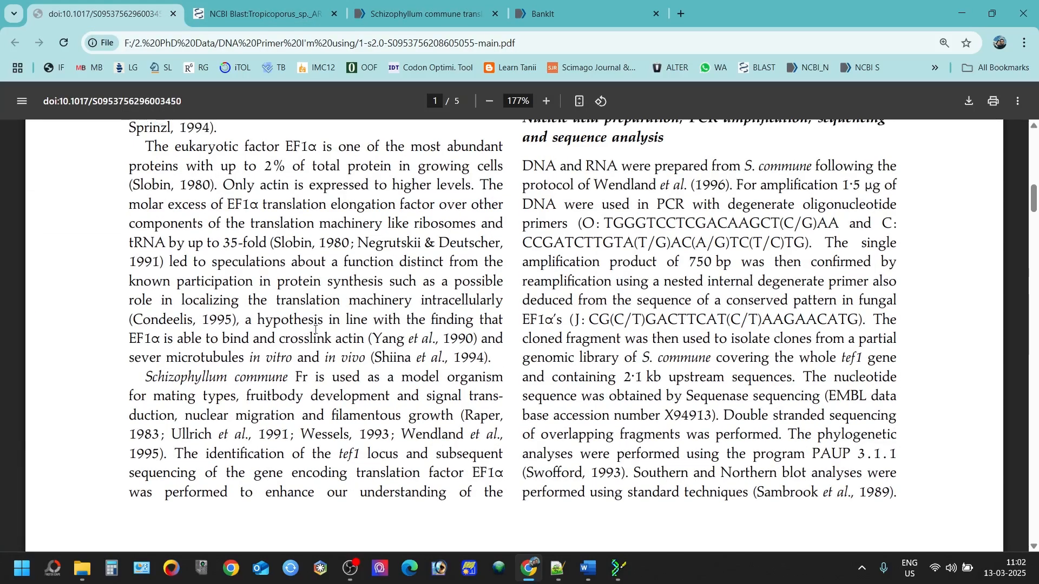
scroll(339, 362, "down", 3)
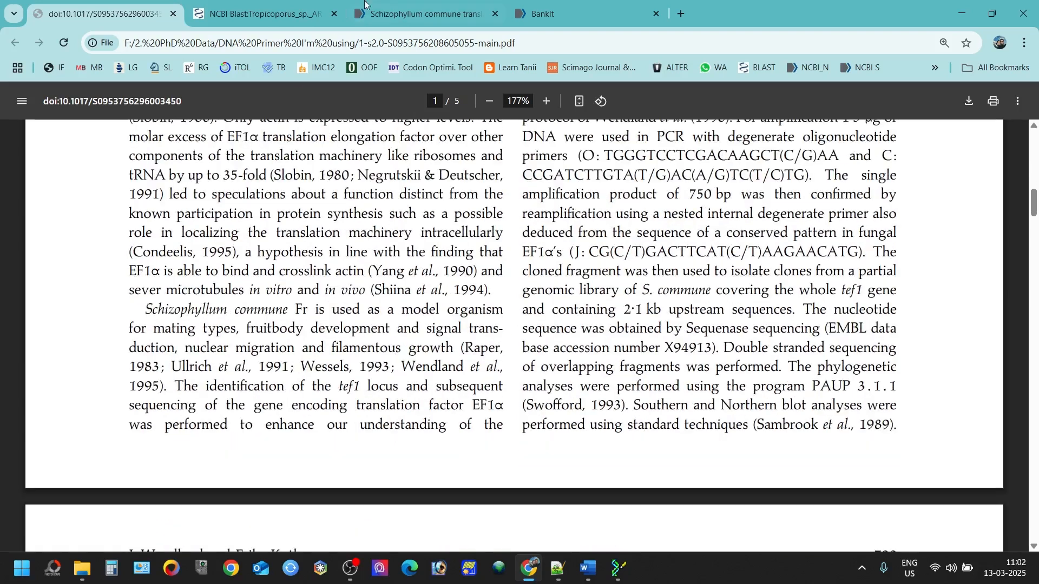
left_click(576, 4)
left_click(414, 14)
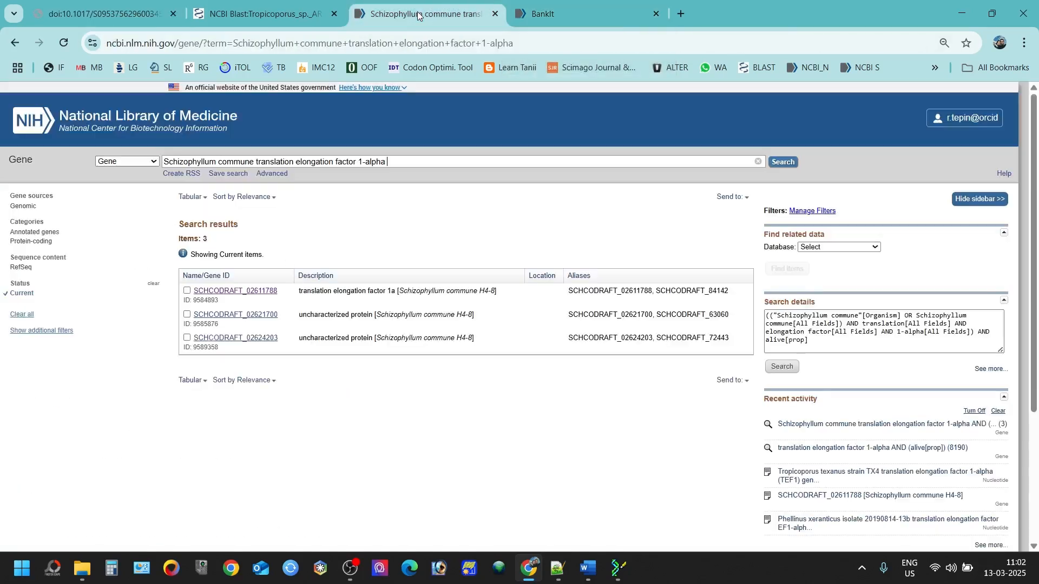
Step: Open the SCHCODRAFT_02611788 record in a new tab, keeping Gene as the search database
right_click(249, 298)
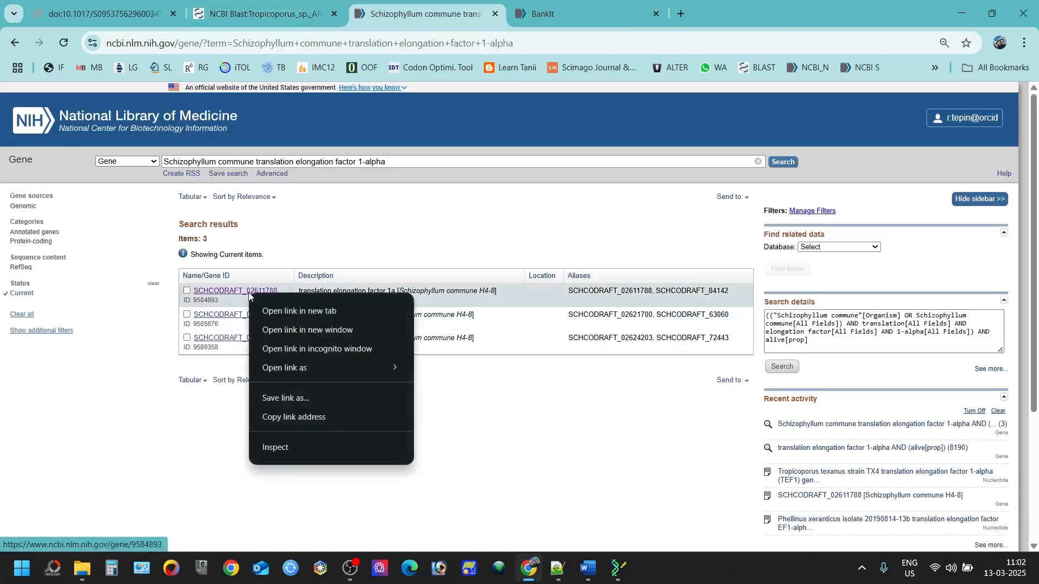
left_click(271, 312)
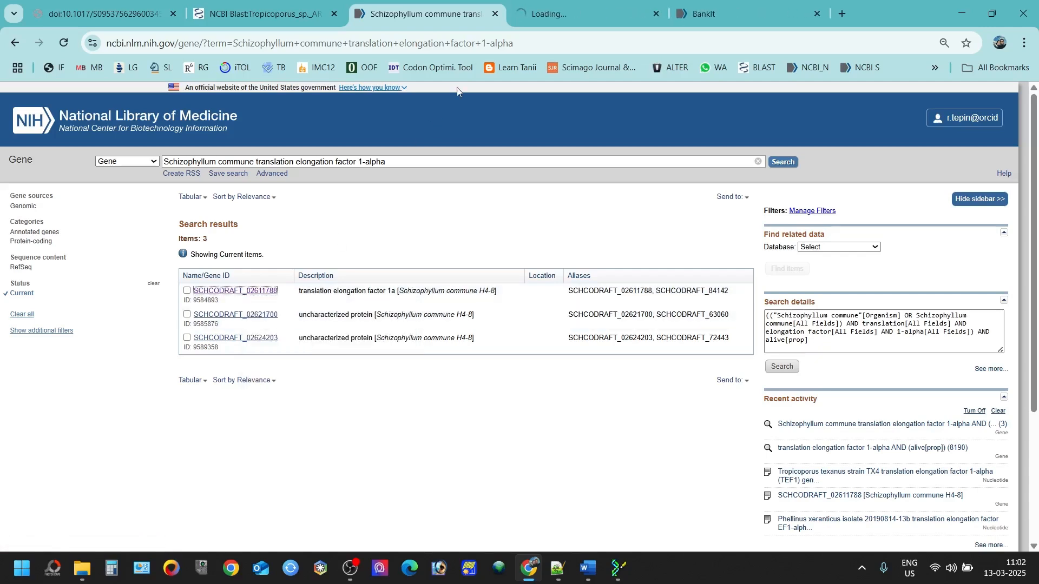
left_click(135, 162)
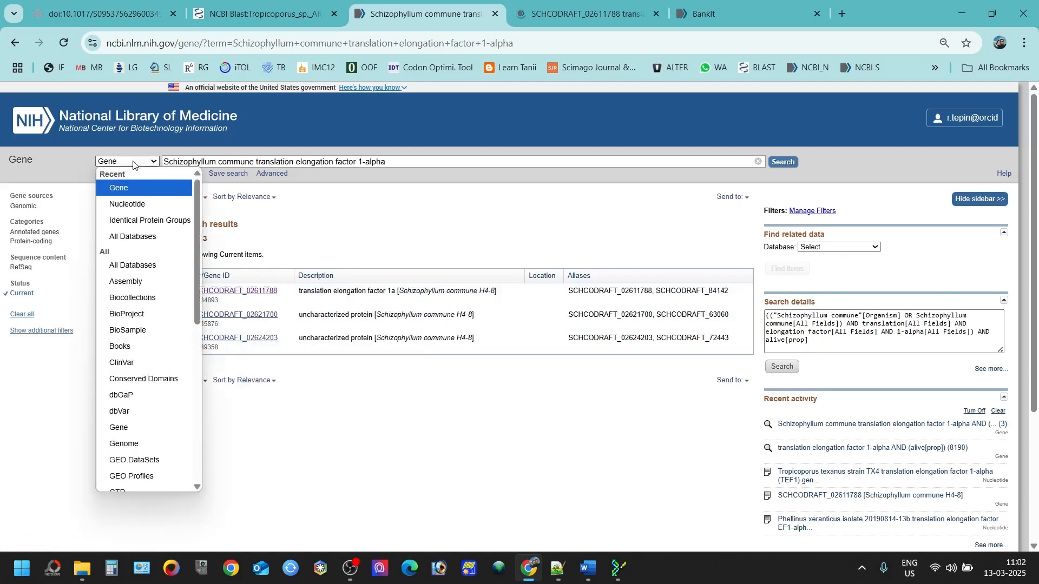
left_click(135, 188)
left_click(126, 162)
left_click(116, 189)
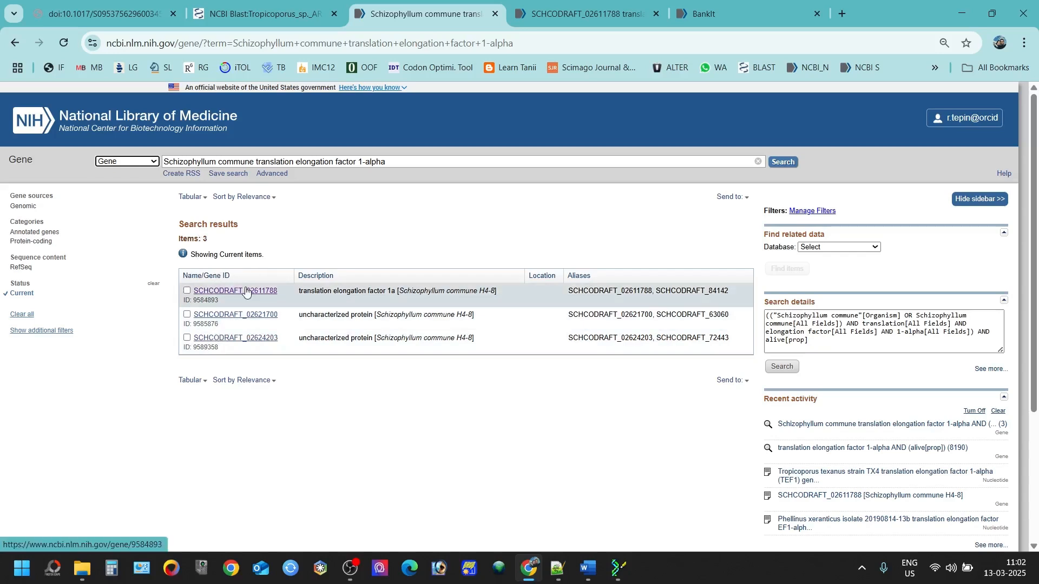
left_click(542, 22)
Step: Select transcript XM_003037215.2 and pan the genomic view across neighbouring genes SCHCODRAFT_02611785 and SCHCODRAFT_02566455
scroll(110, 419, "down", 2)
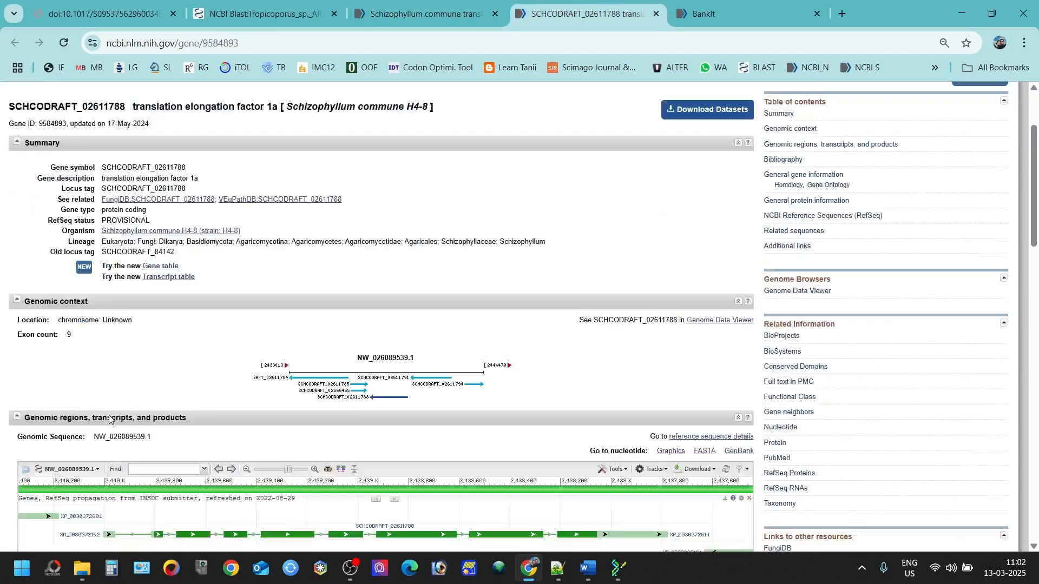
scroll(109, 419, "down", 3)
scroll(110, 420, "down", 2)
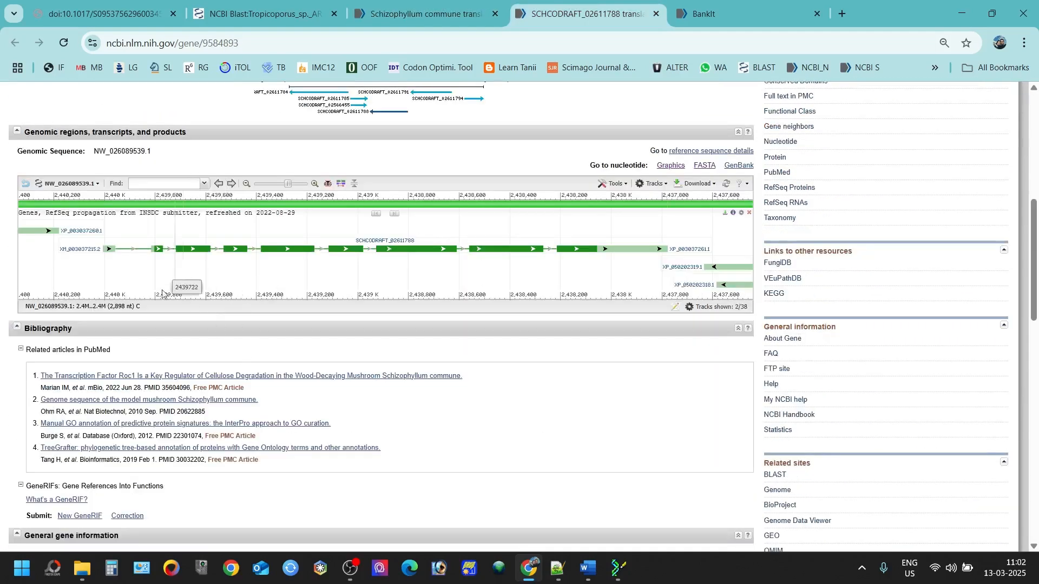
mouse_move(345, 249)
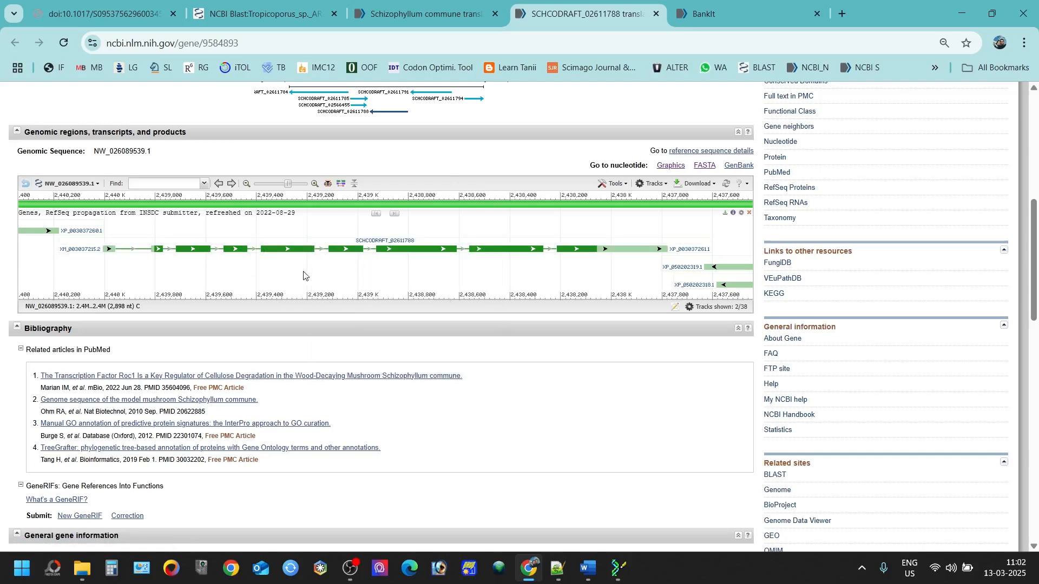
left_click(297, 255)
mouse_move(718, 273)
left_click_drag(501, 278, 135, 260)
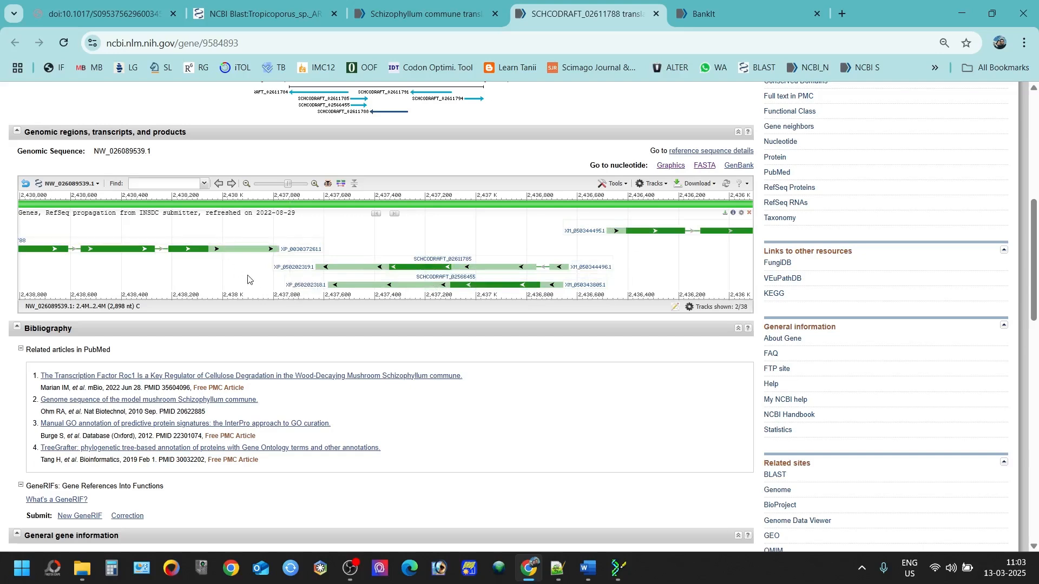
left_click_drag(219, 280, 559, 283)
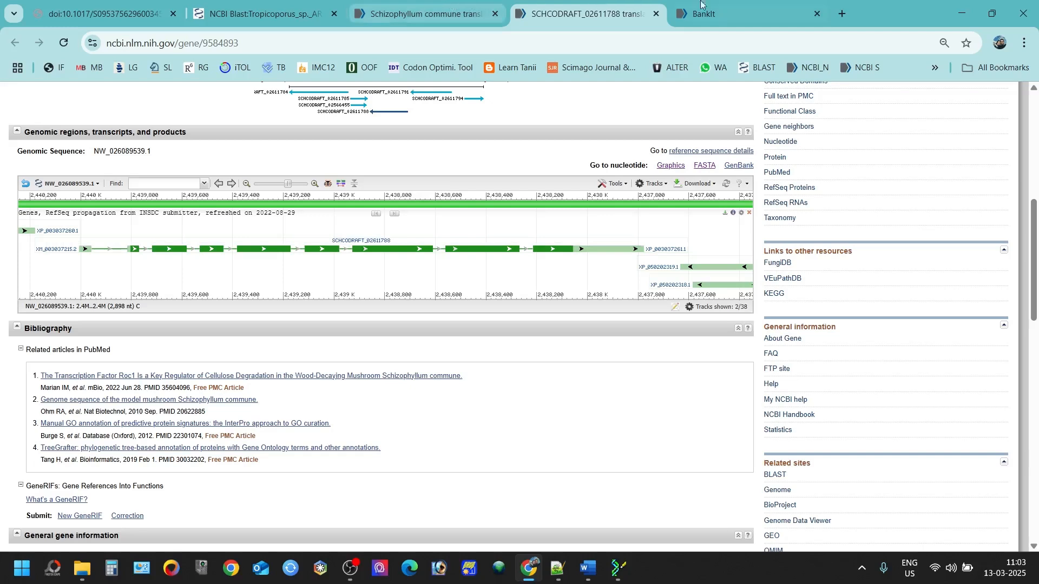
Step: Confirm the CDS spans in BankIt are all on the Plus strand
left_click(734, 5)
left_click(362, 228)
left_click(362, 228)
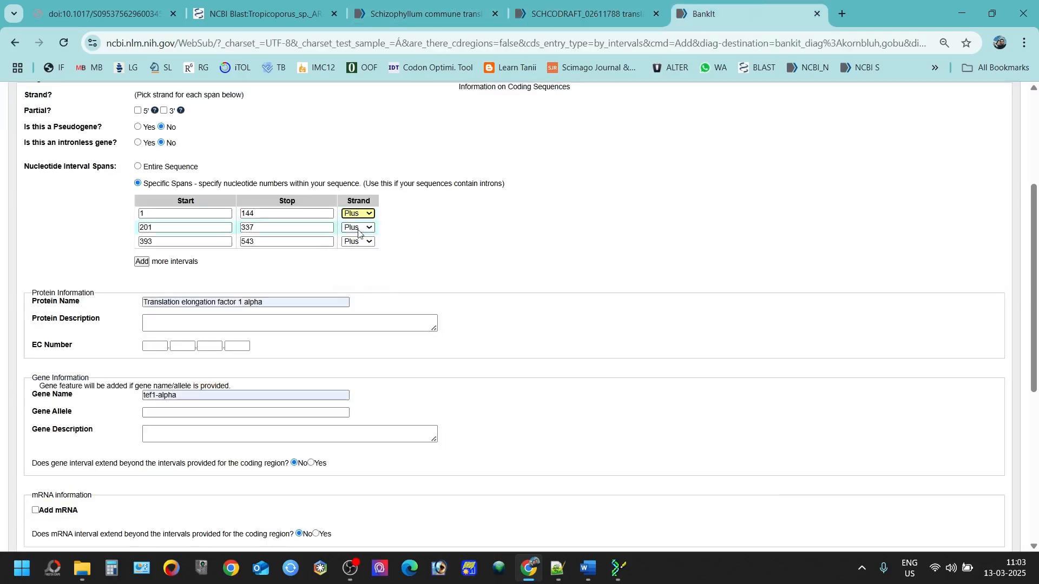
left_click(362, 227)
left_click(362, 230)
scroll(209, 306, "up", 1)
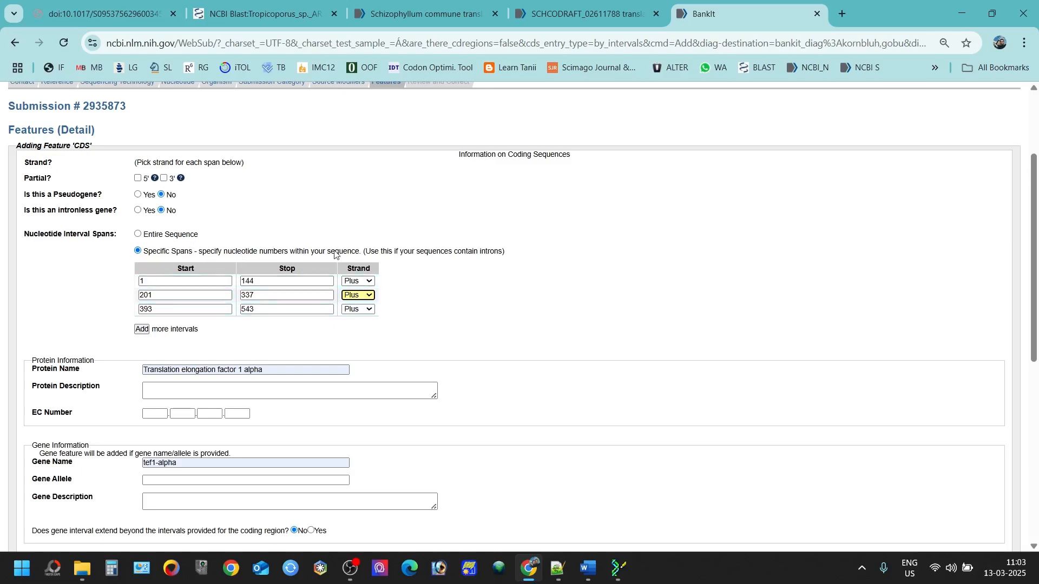
scroll(320, 278, "up", 2)
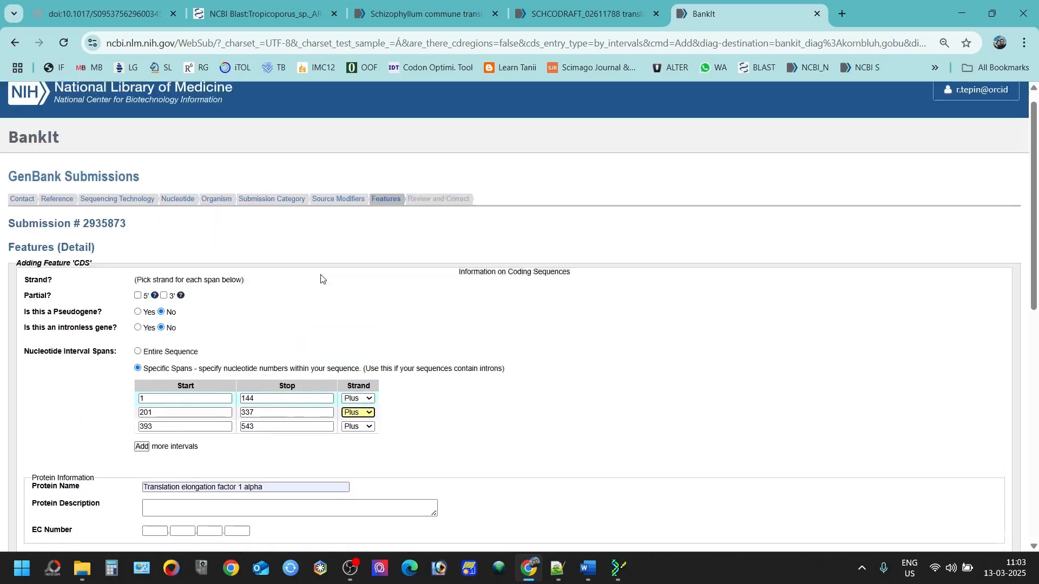
scroll(320, 278, "down", 3)
scroll(332, 219, "up", 1)
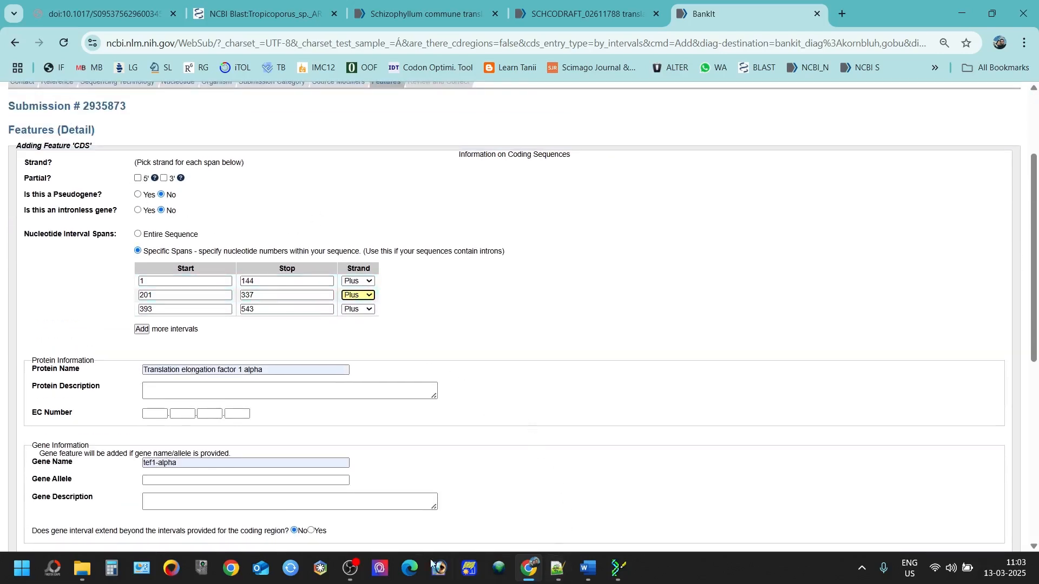
Step: Open the 'Primer I'm using' document from the 2. PhD Data > DNA Primer I'm using folder
left_click(90, 575)
left_click(198, 475)
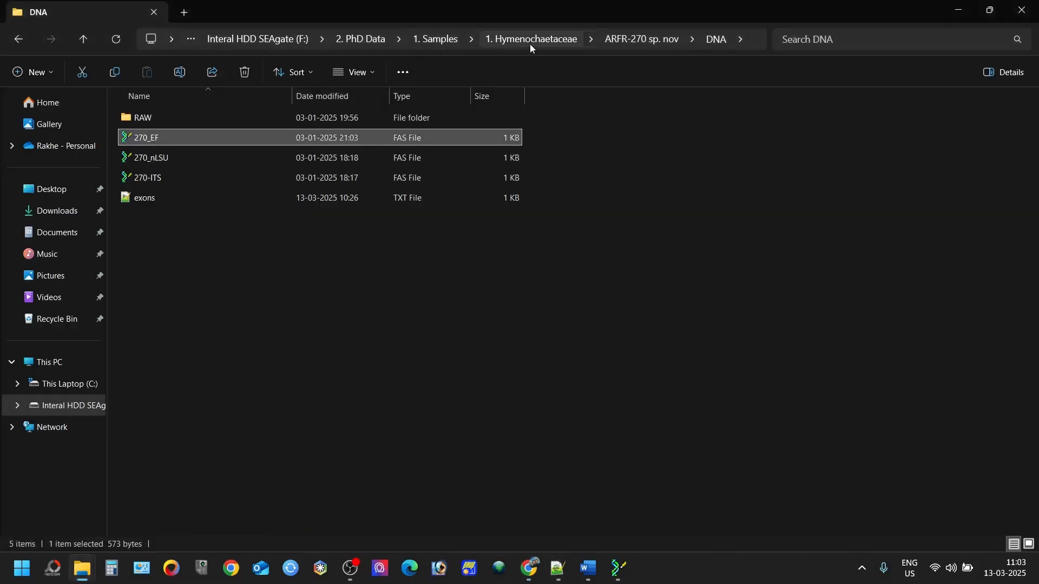
left_click(372, 41)
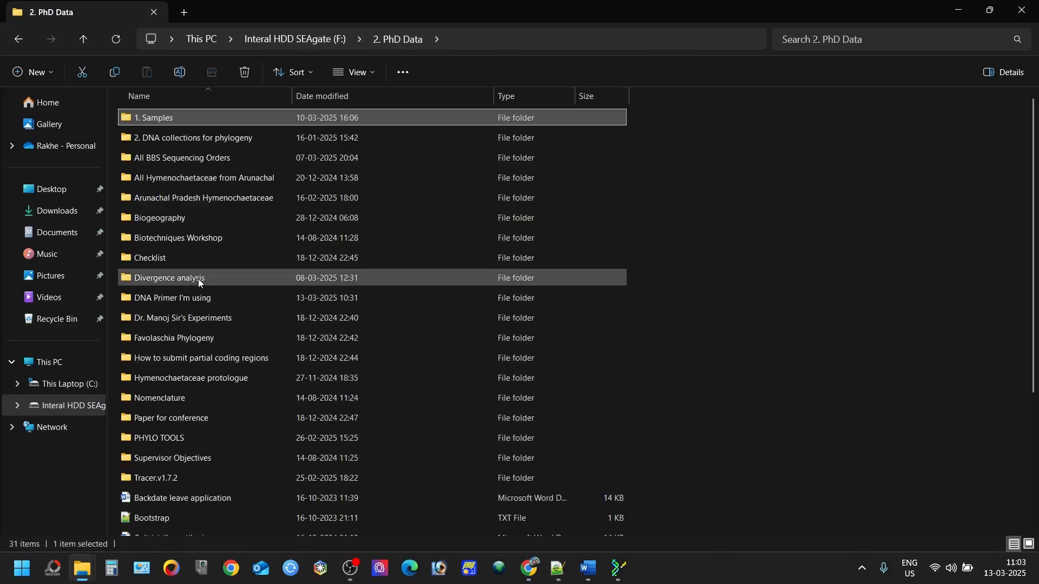
double_click(187, 298)
double_click(166, 158)
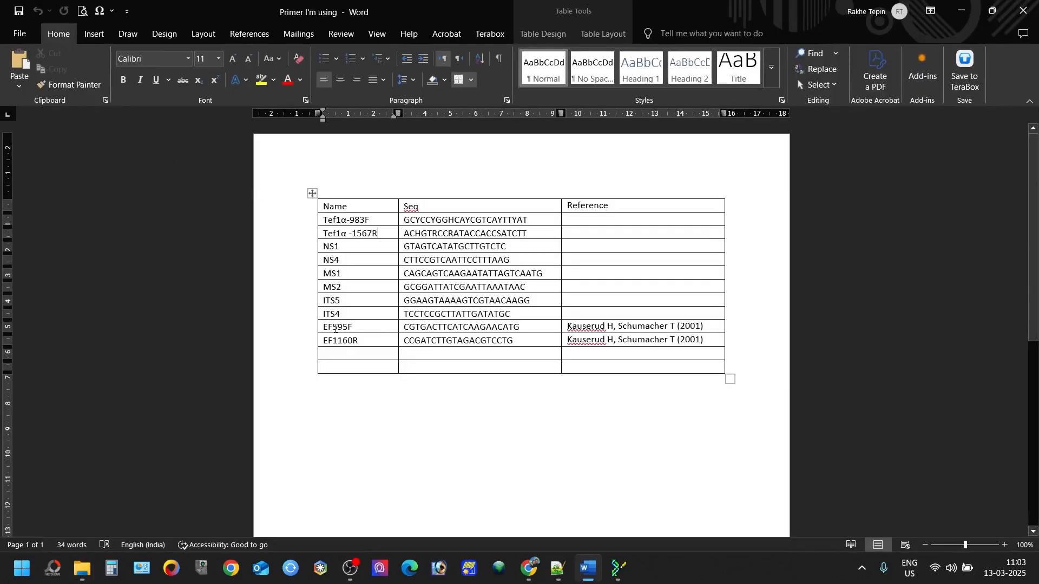
Step: Highlight the EF595F and EF1160R primer names in the Word primer table
left_click_drag(334, 329, 336, 341)
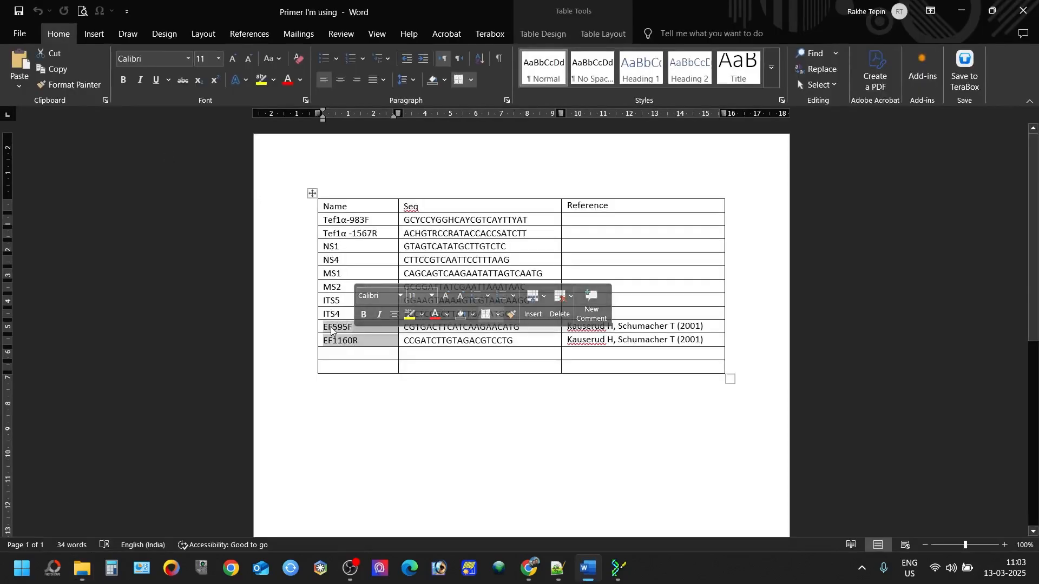
left_click(331, 328)
key("shift+Right")
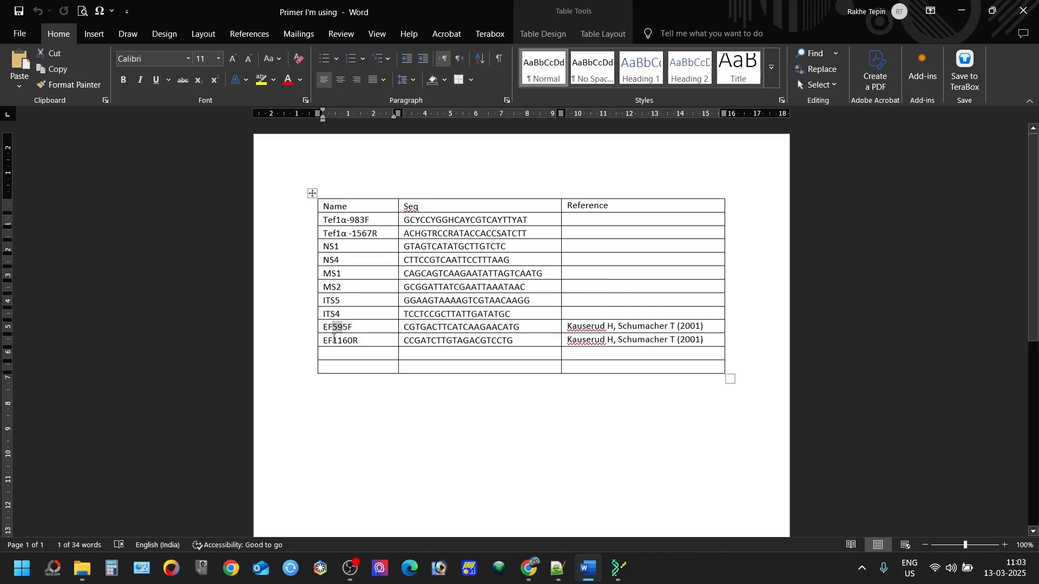
left_click_drag(332, 341, 356, 340)
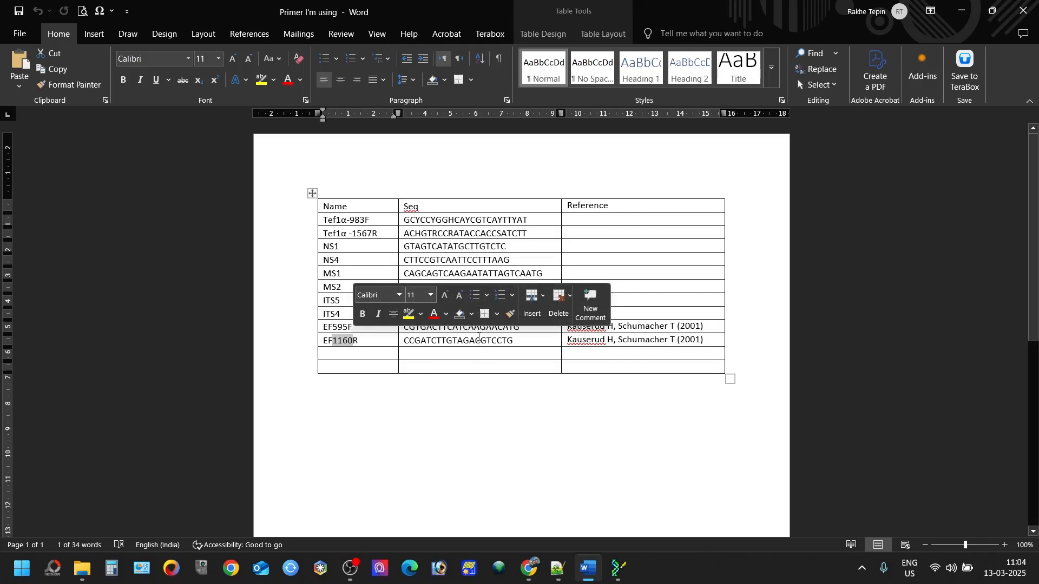
left_click(457, 341)
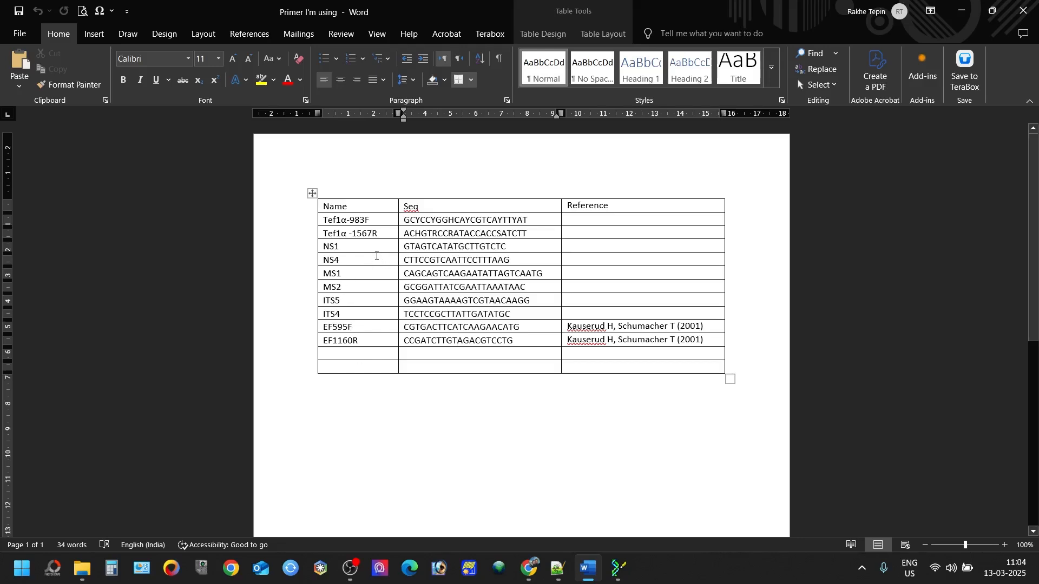
Step: Highlight Tef1α-983F and recheck the EF595F and EF1160R names in the primer table
left_click_drag(351, 216, 364, 218)
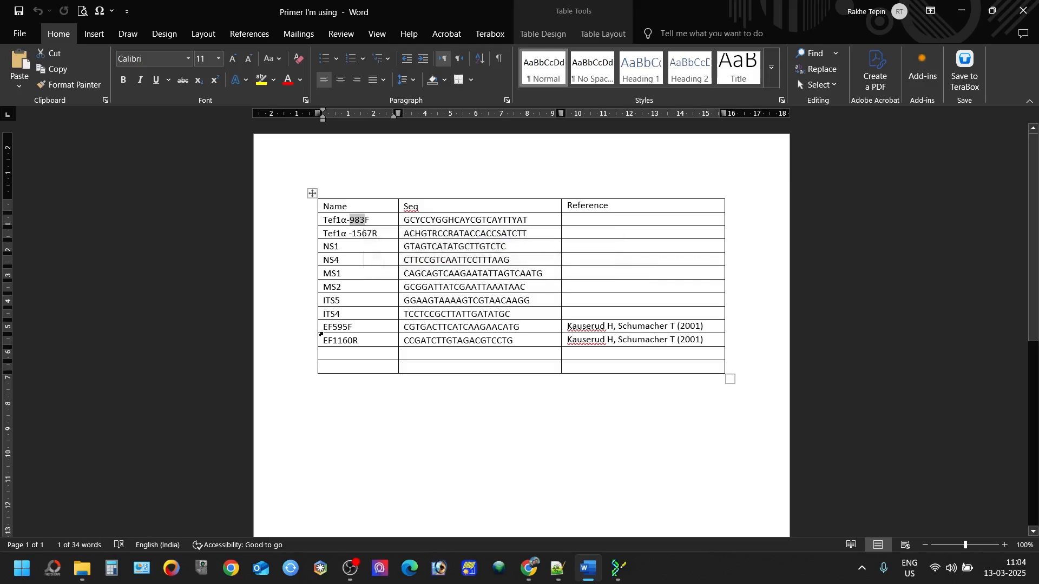
left_click(319, 332)
left_click(343, 340)
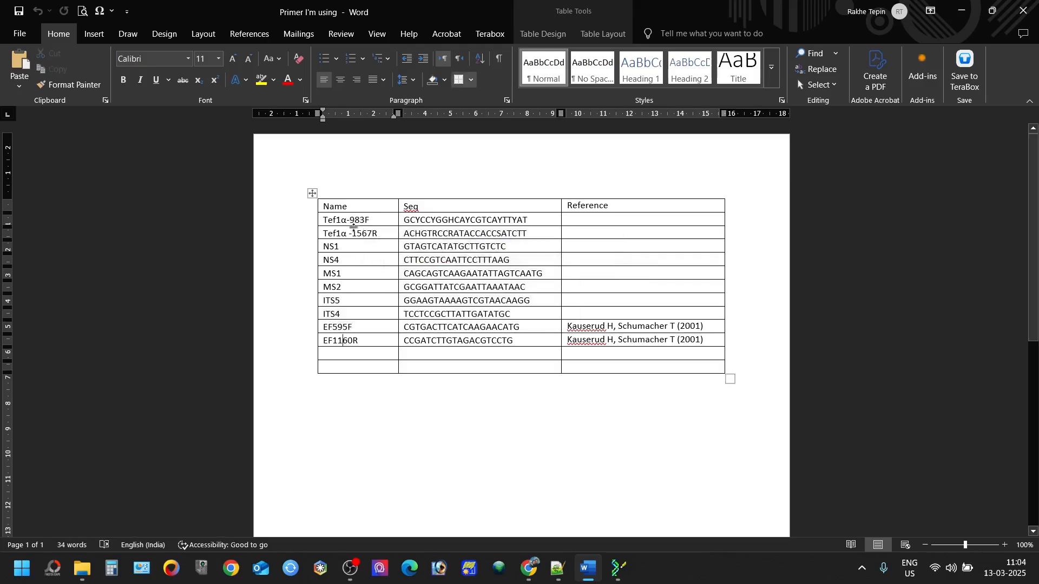
triple_click(354, 219)
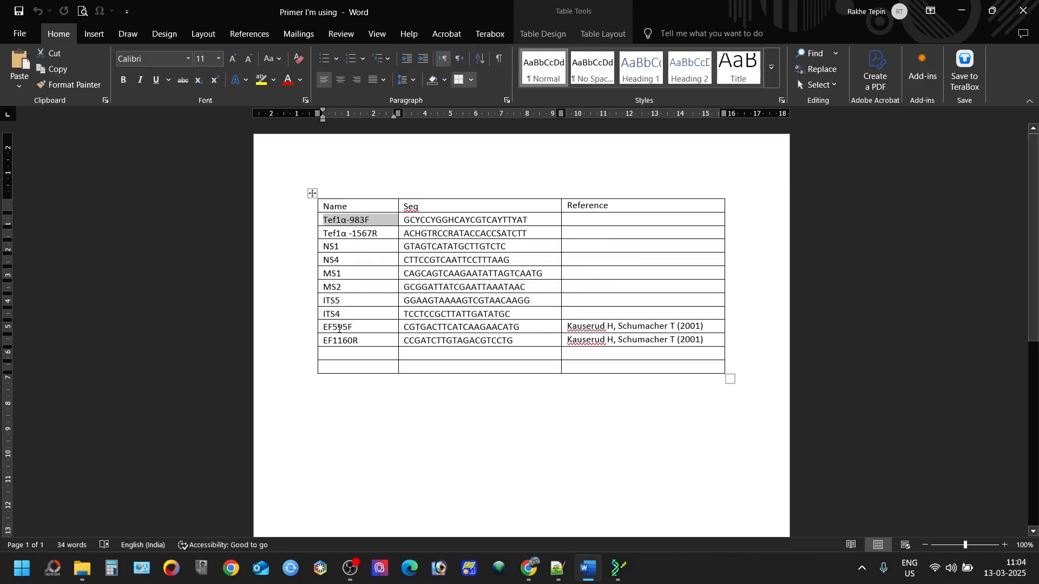
double_click(339, 328)
left_click(355, 340)
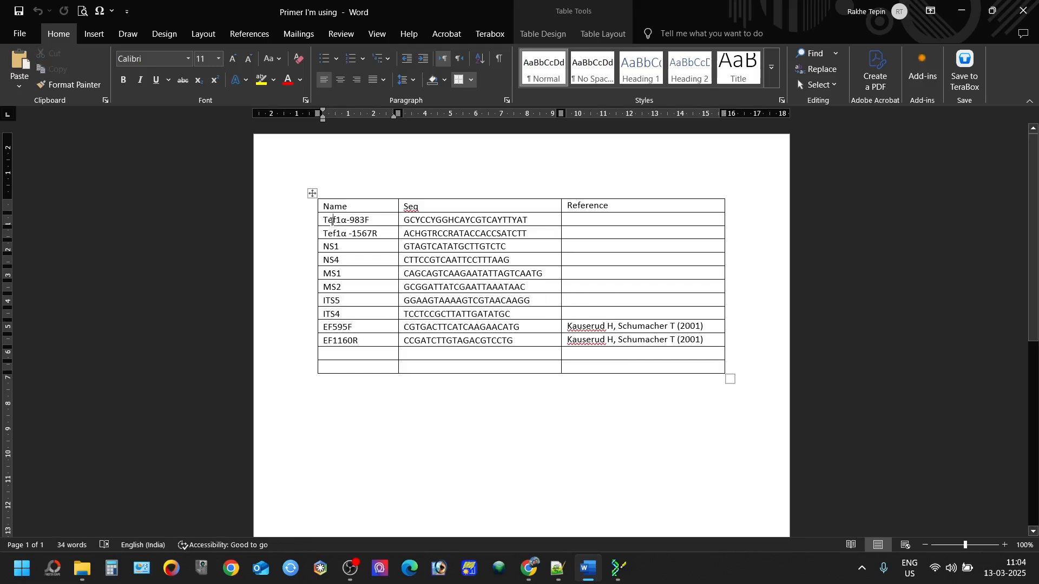
double_click(328, 326)
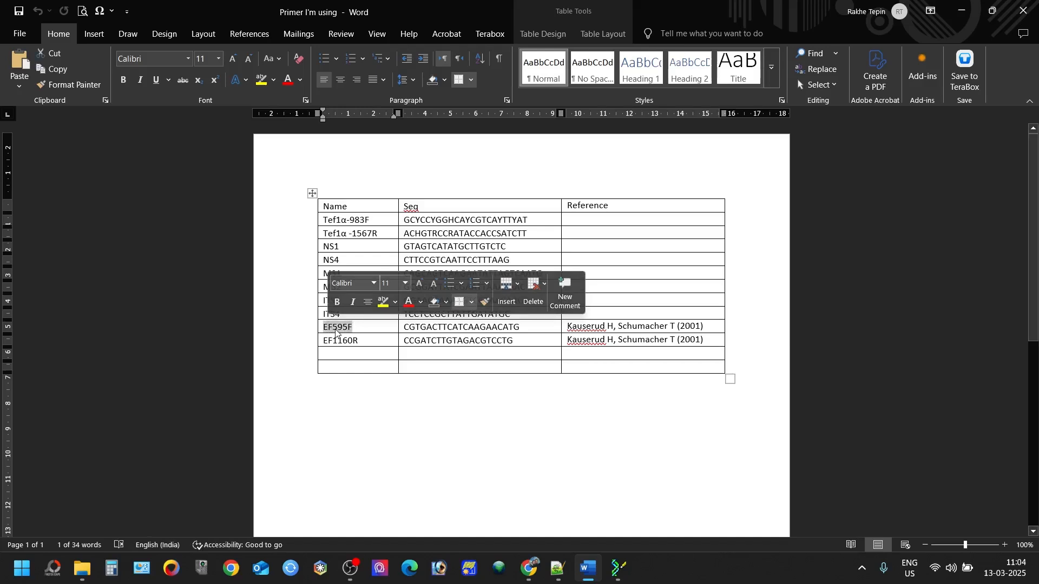
left_click(365, 220)
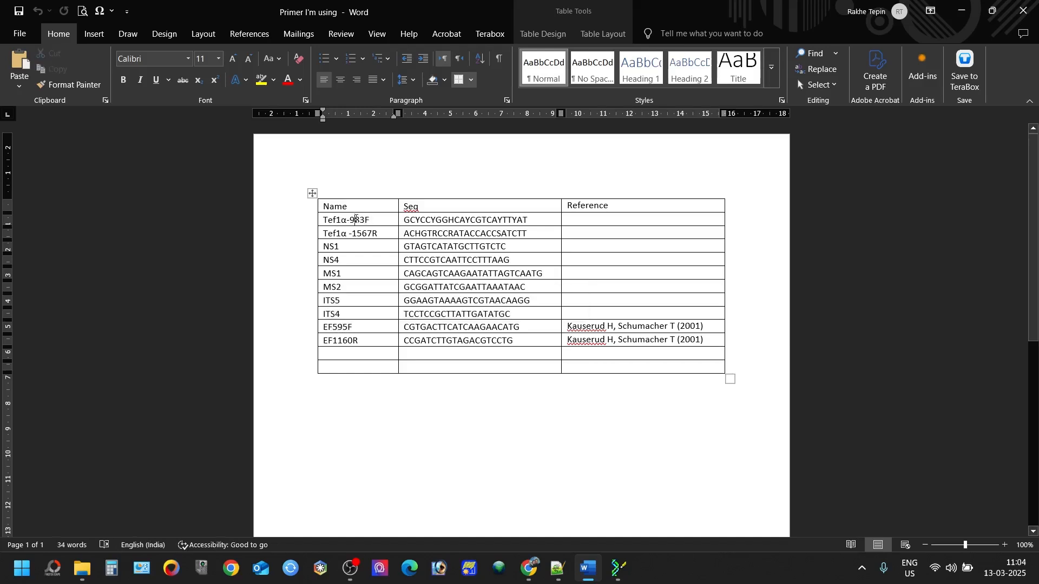
double_click(358, 220)
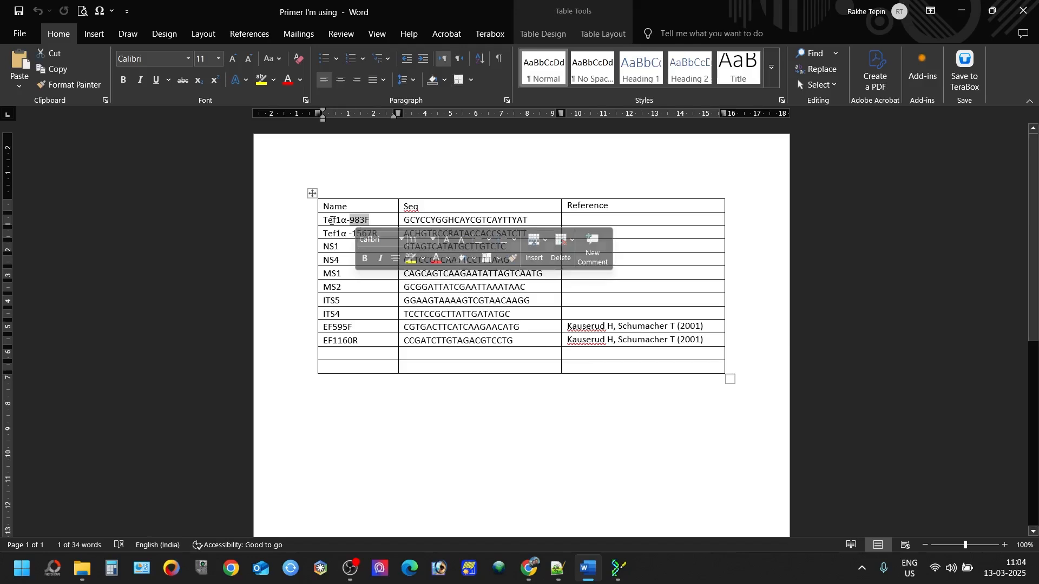
left_click(358, 234)
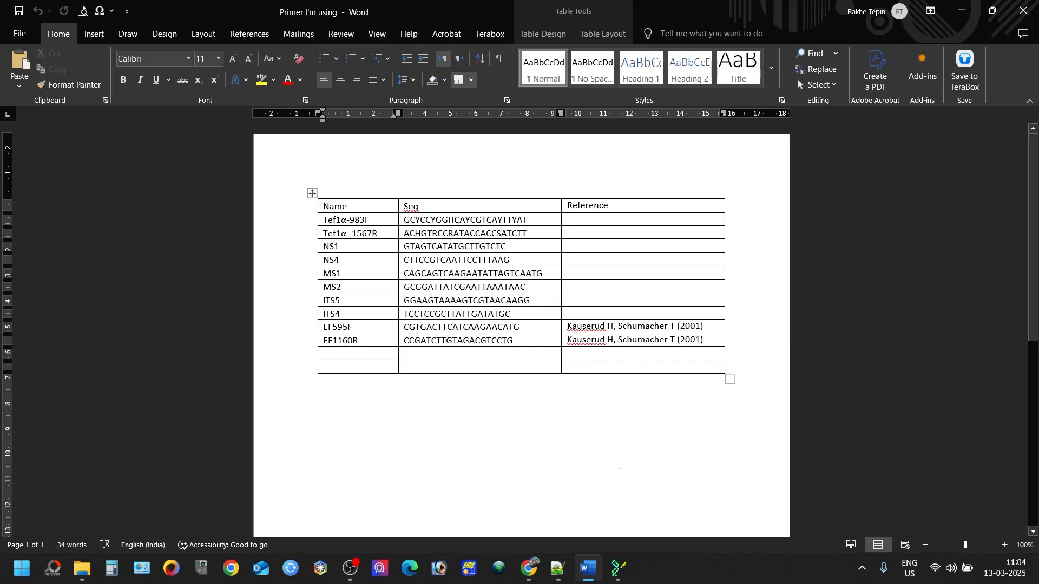
Step: Return to the BankIt CDS form and bring the exons.txt coordinates up over it
mouse_move(615, 576)
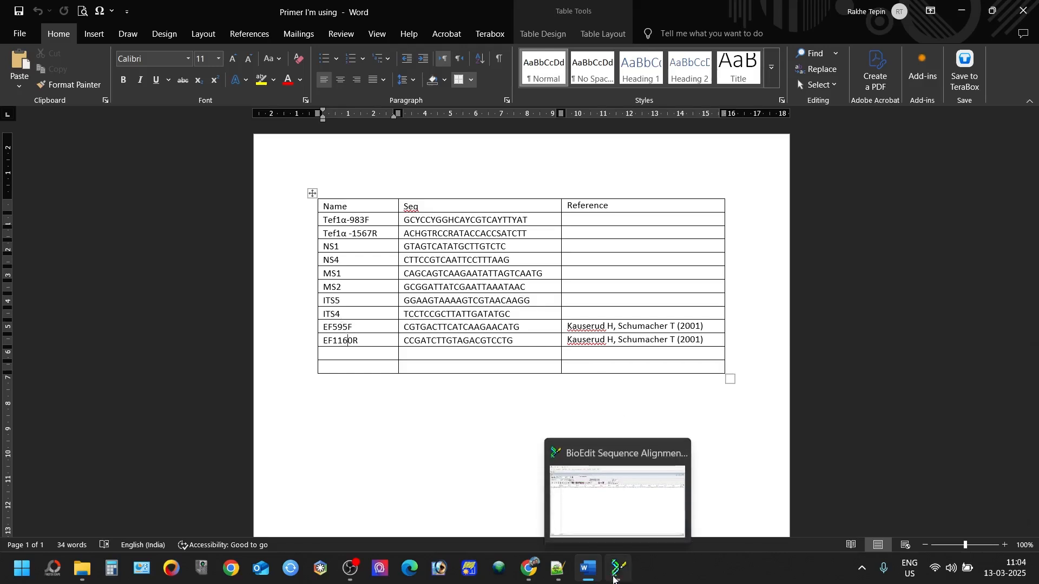
left_click(529, 569)
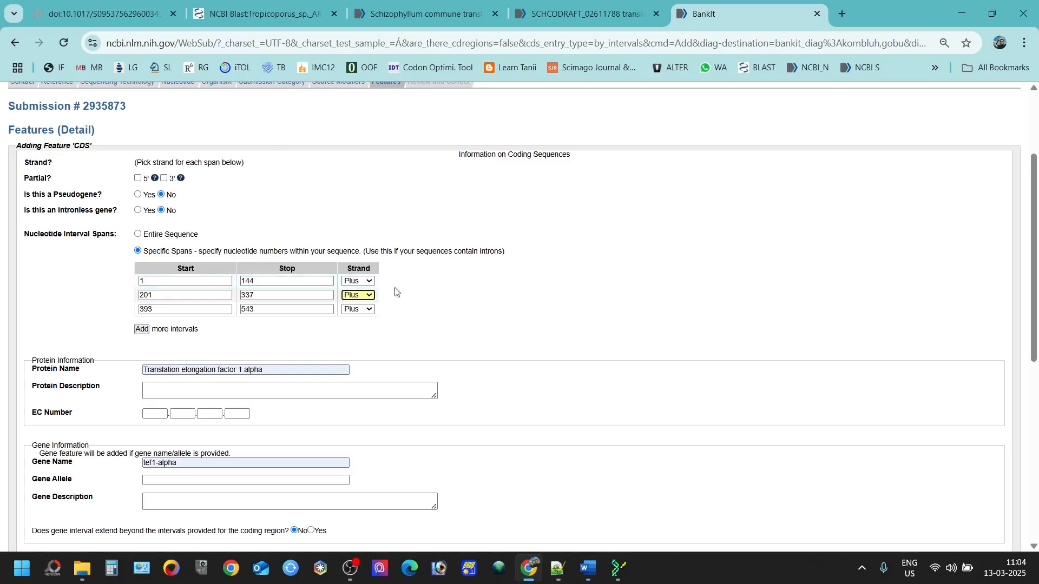
left_click(561, 571)
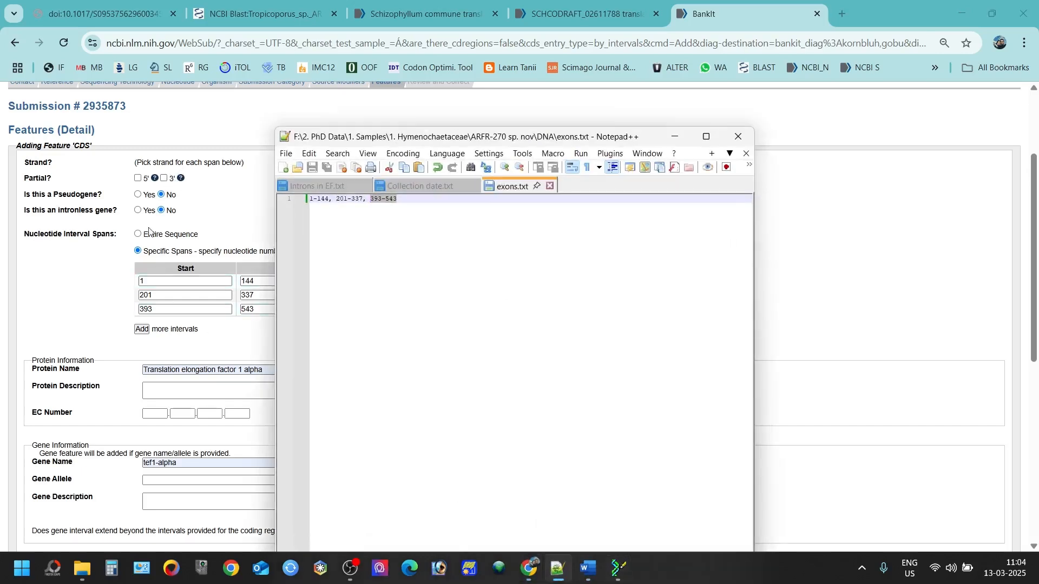
Step: Tick the 5' and 3' Partial boxes on the tef1-alpha CDS form
left_click(138, 179)
left_click(164, 178)
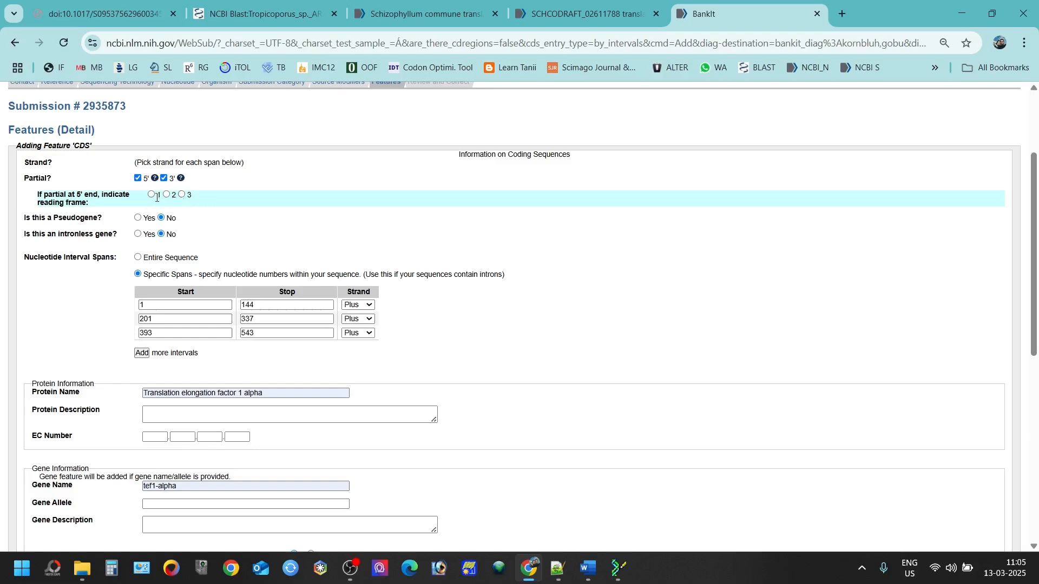
Step: Add the partial qualifier, complete the gene note 'This is a partial cds of tef1-alpha', and accept the CDS
scroll(153, 199, "down", 5)
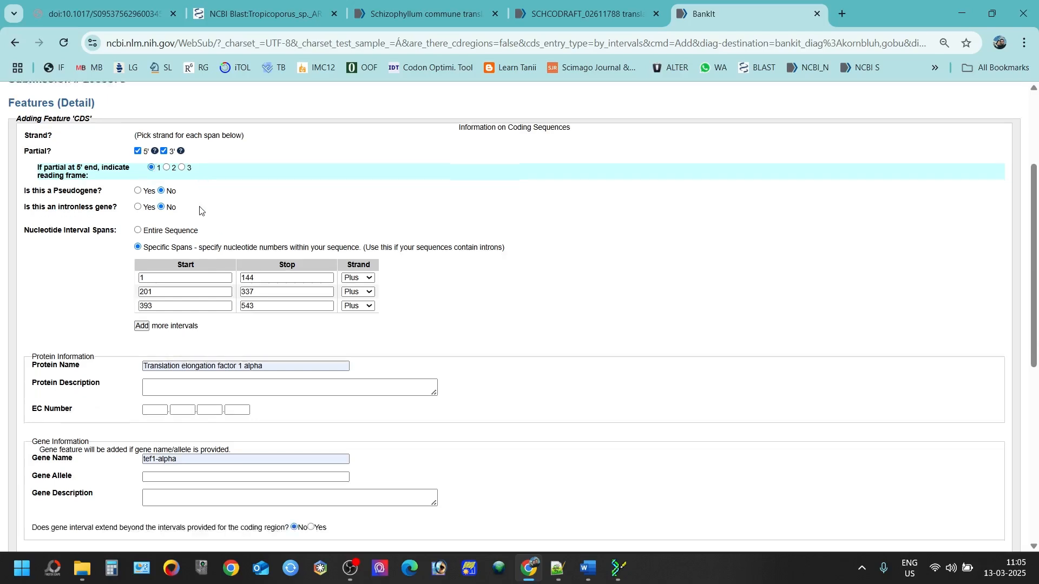
left_click(43, 401)
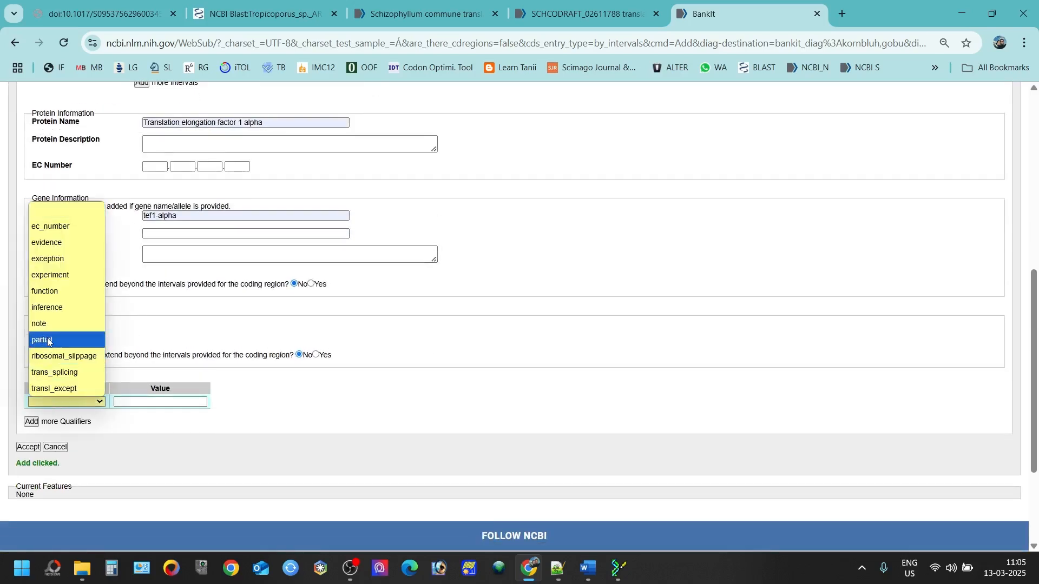
left_click(47, 341)
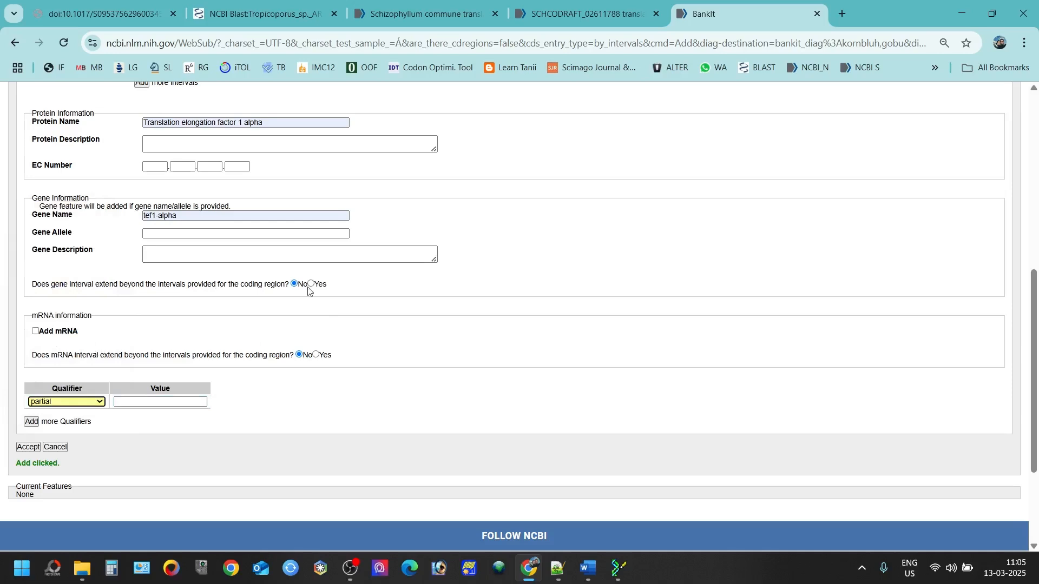
left_click(203, 260)
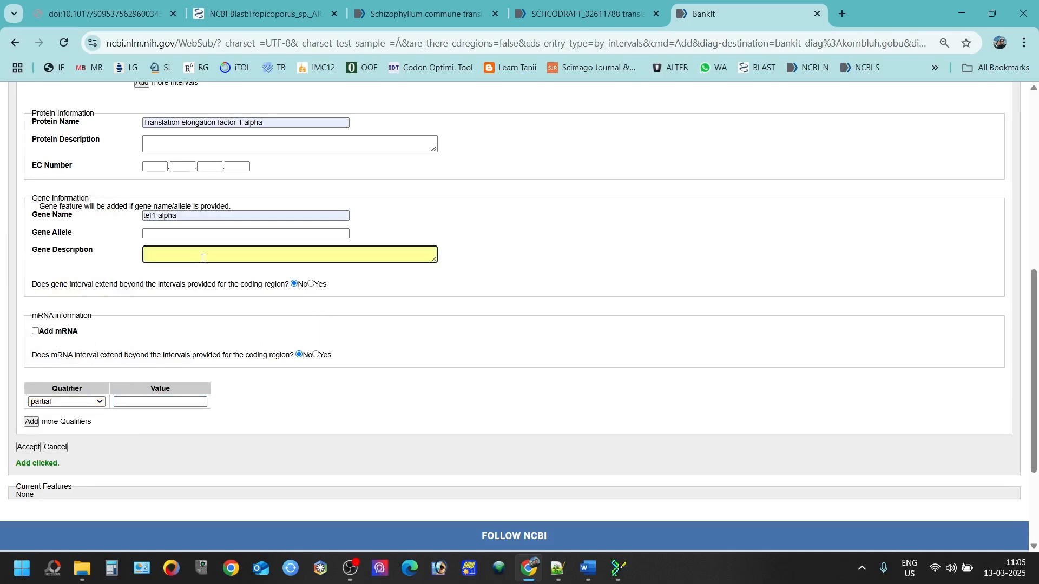
type("THi")
left_click(28, 447)
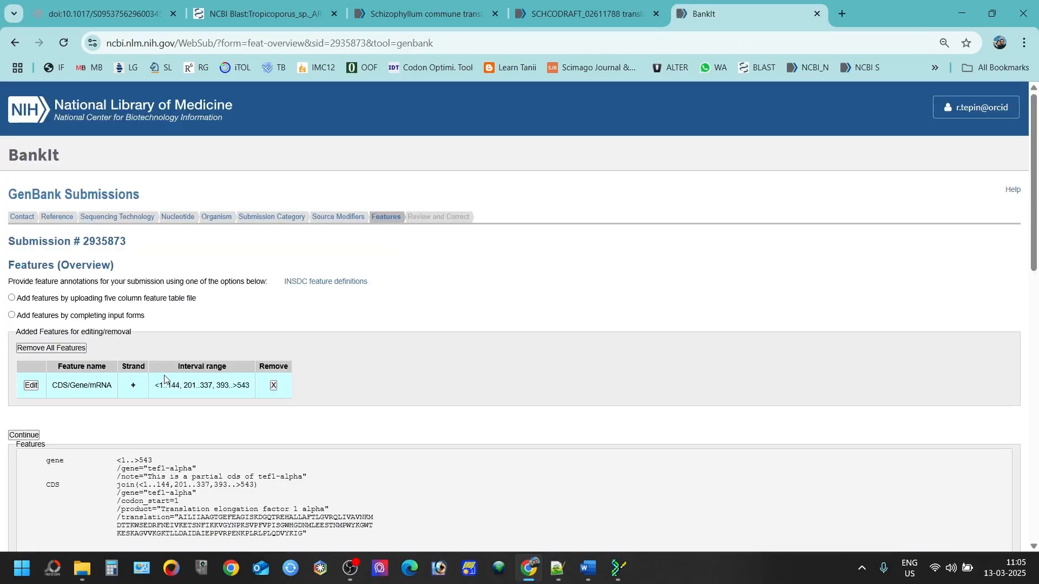
Step: Return to the CDS form, choose specific spans and add two more interval rows
scroll(189, 362, "down", 2)
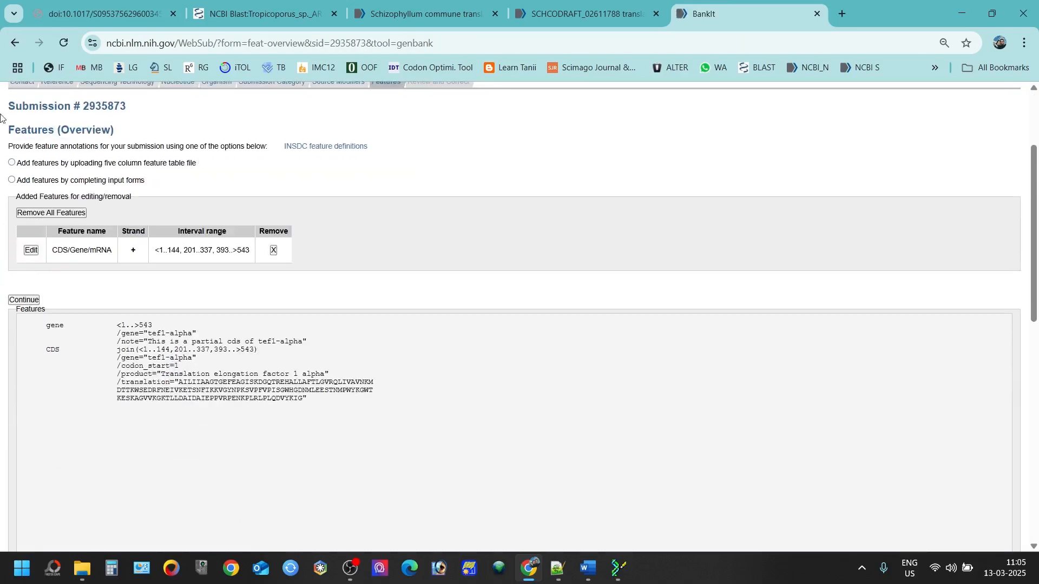
left_click(15, 42)
scroll(180, 253, "up", 4)
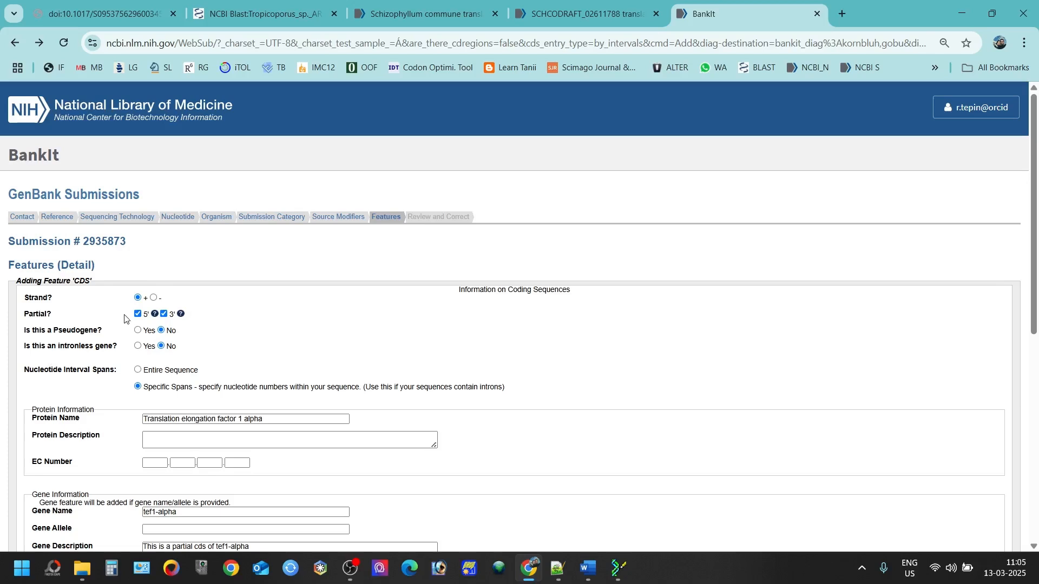
scroll(144, 325, "down", 1)
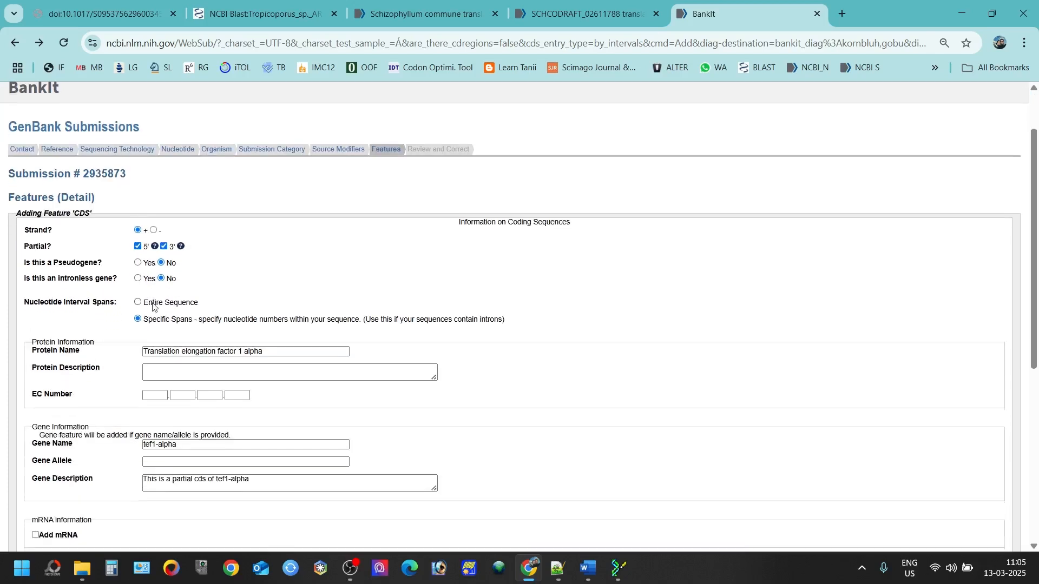
left_click(149, 321)
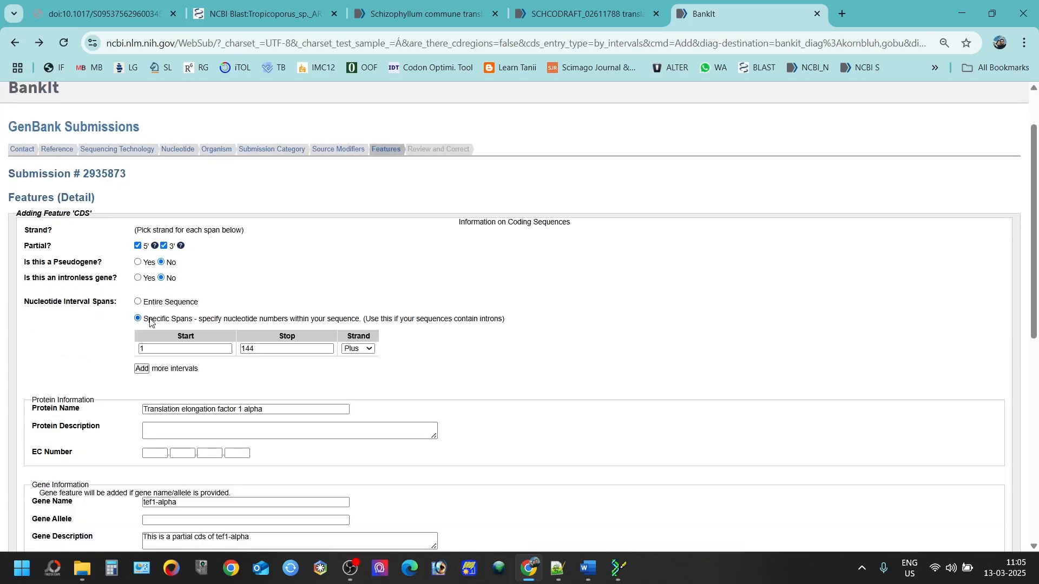
left_click(142, 369)
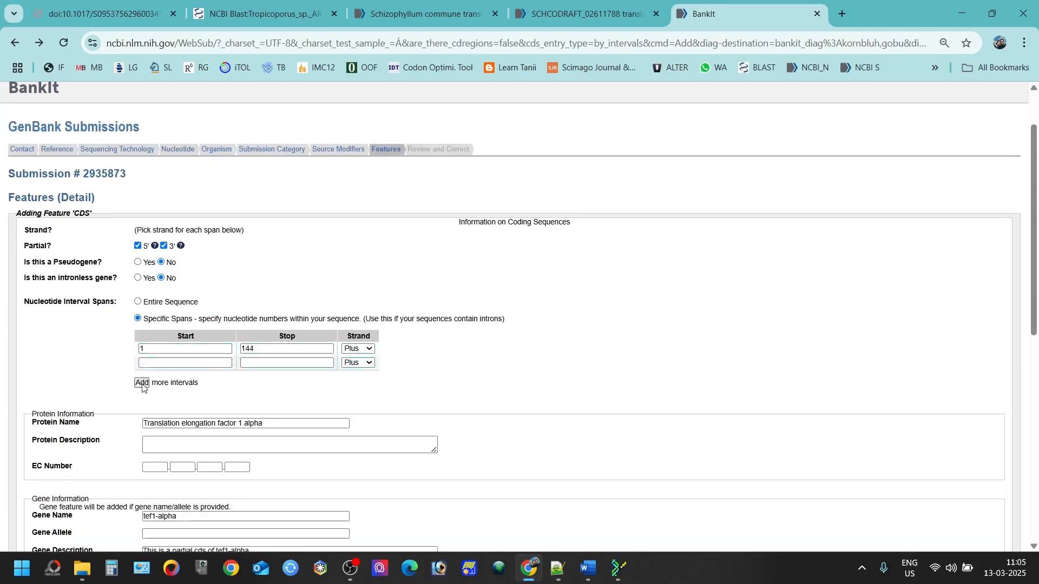
left_click(142, 382)
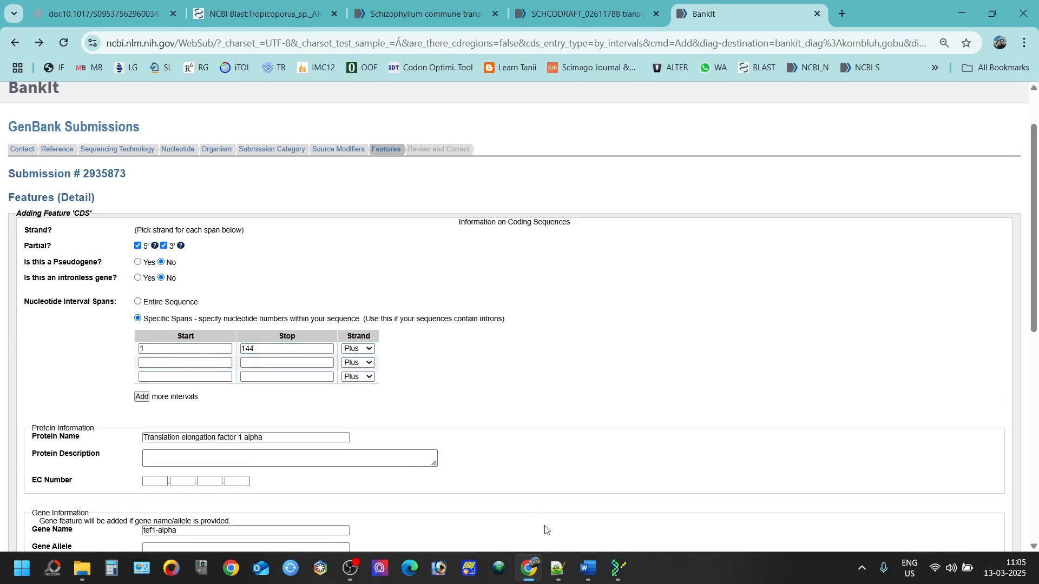
Step: Fill the second and third spans as 201–337 and 393–543, checking the exon notes
left_click(562, 572)
left_click(562, 572)
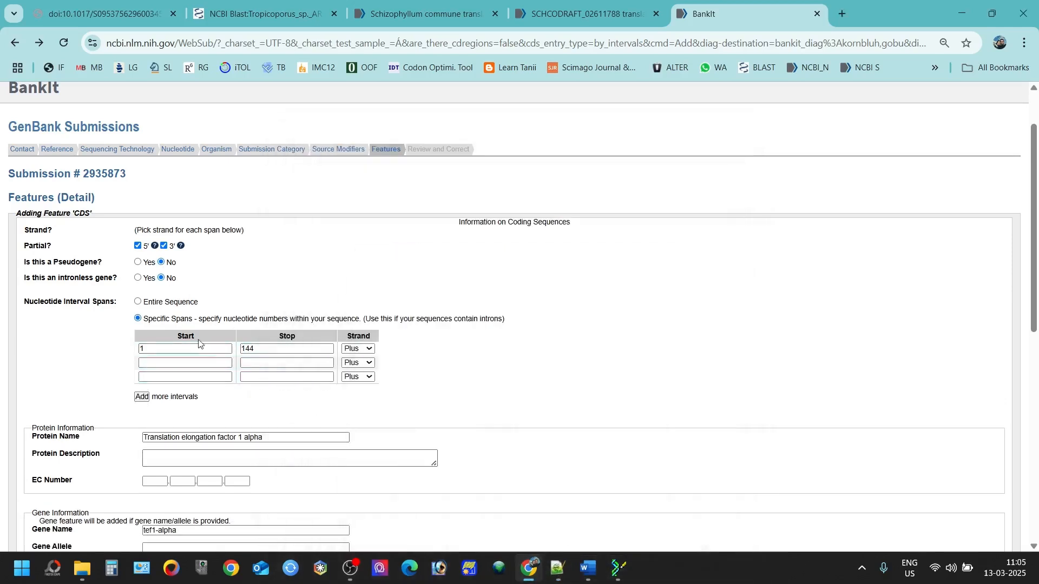
left_click(184, 364)
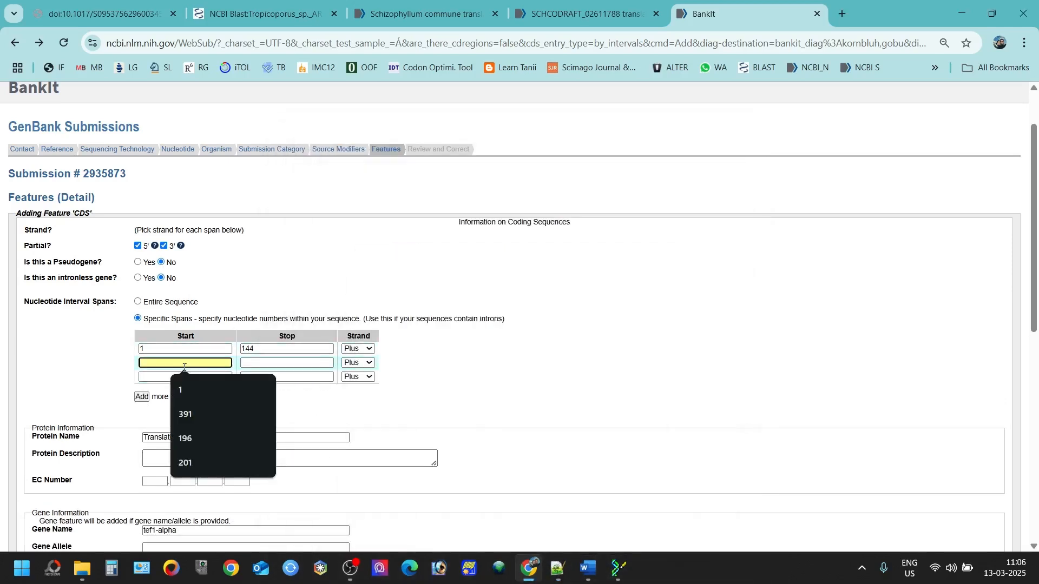
left_click(195, 463)
left_click(282, 363)
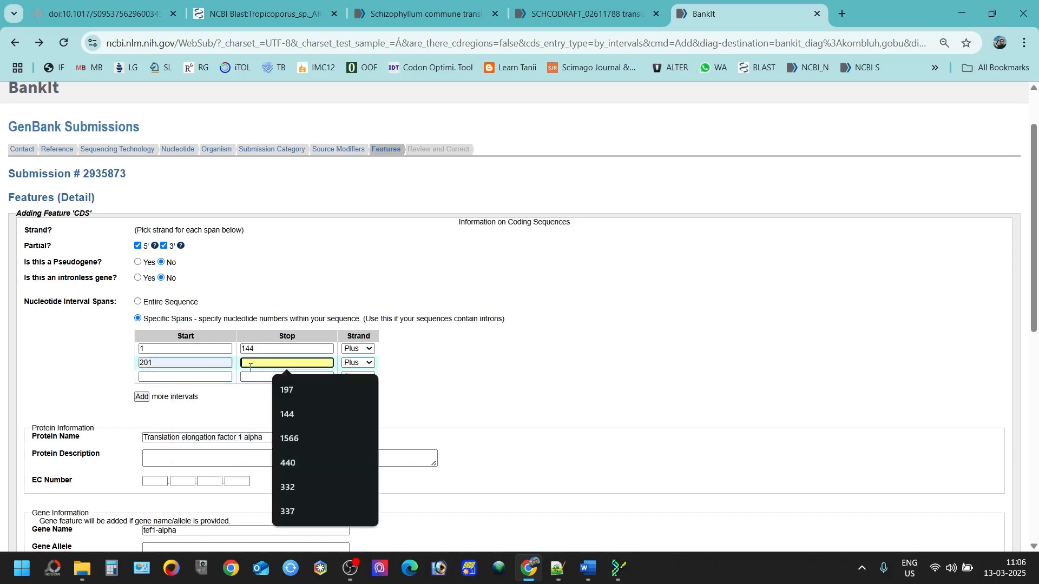
left_click(287, 511)
left_click(209, 376)
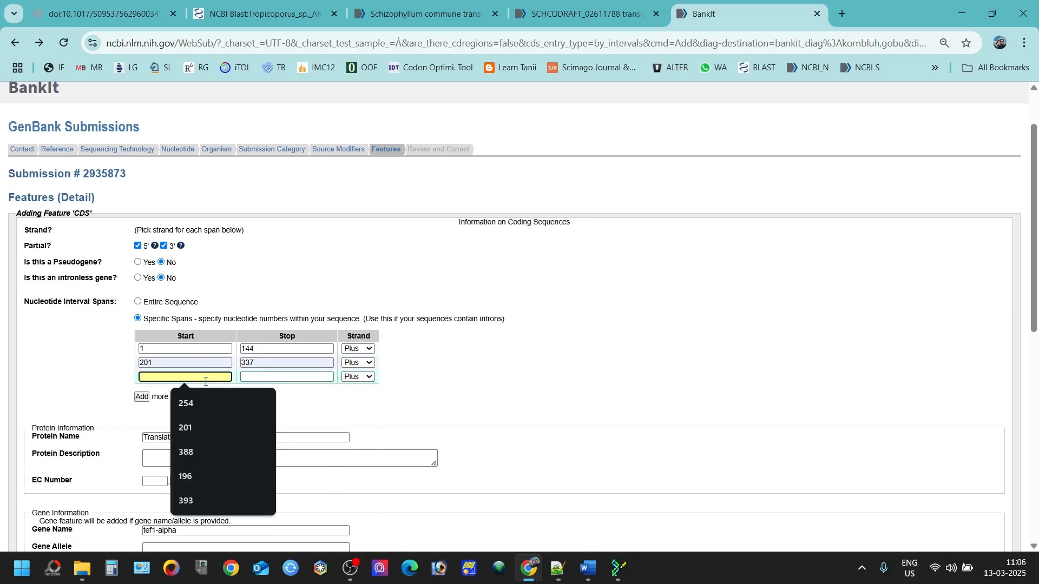
left_click(226, 500)
left_click(270, 377)
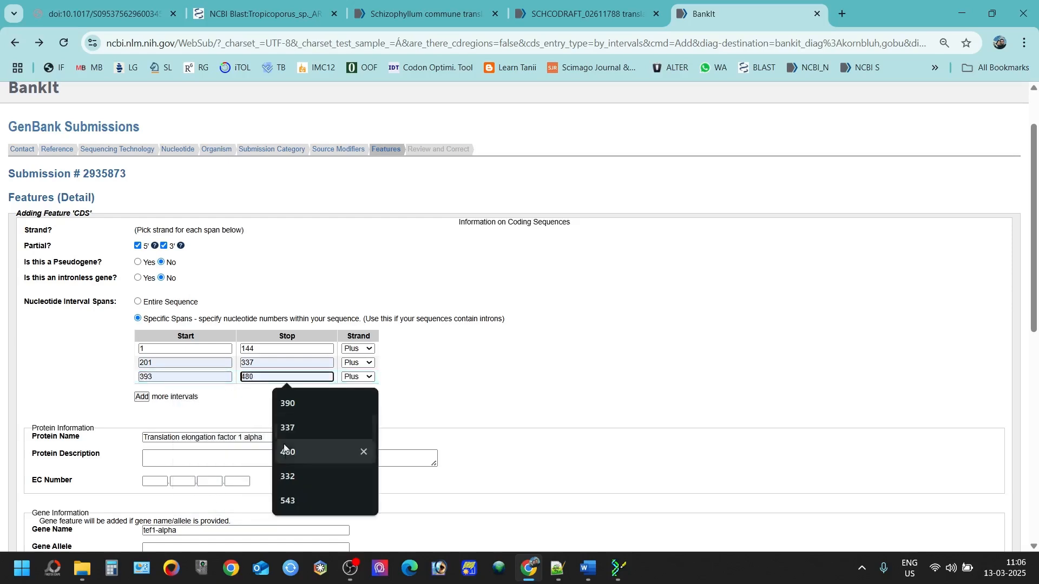
left_click(294, 502)
left_click(555, 568)
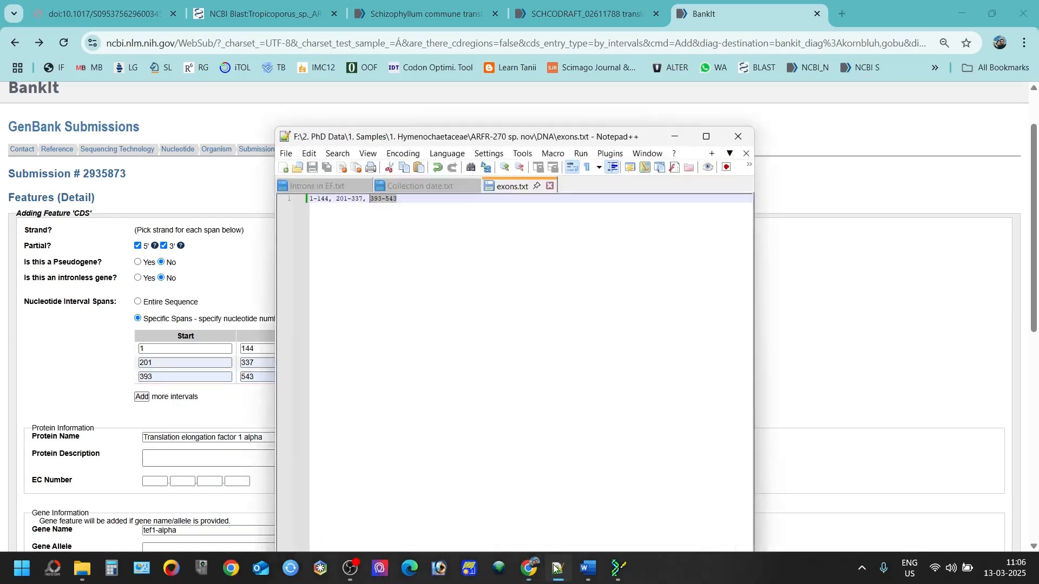
left_click(556, 568)
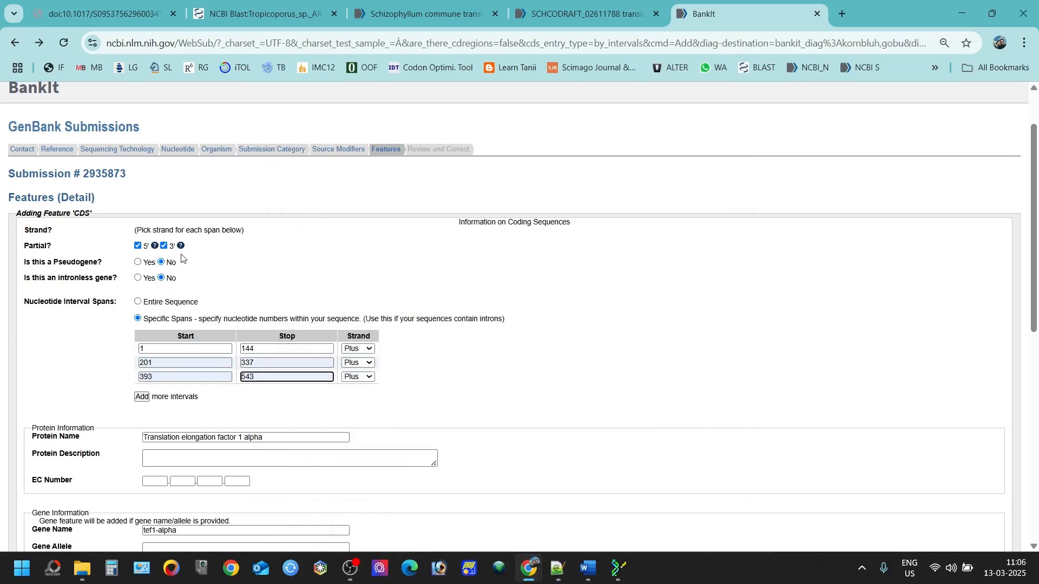
Step: Keep the CDS marked partial at both the 5' and 3' ends
left_click(149, 251)
left_click(164, 246)
left_click(165, 247)
scroll(242, 282, "down", 3)
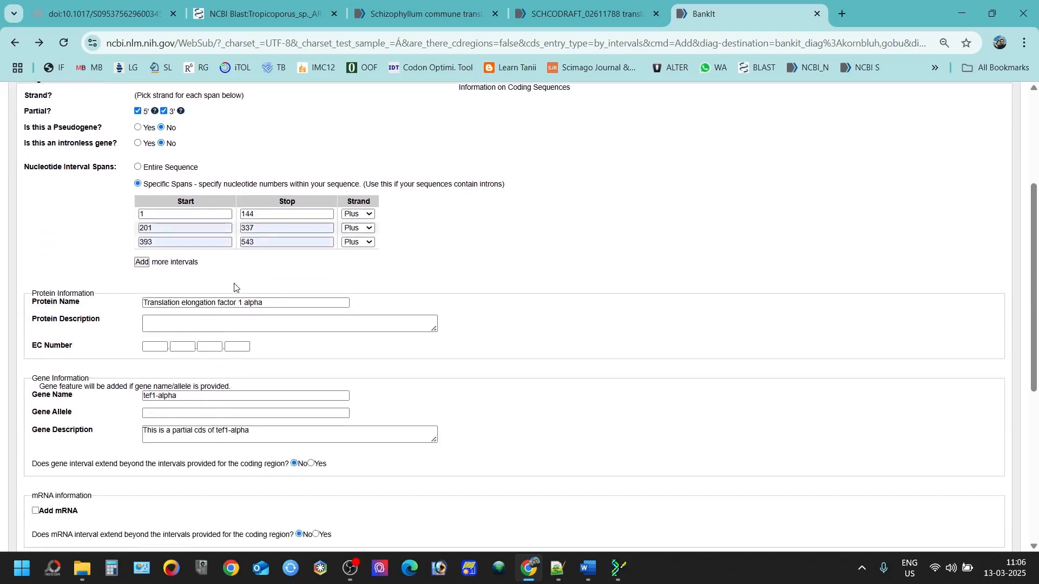
scroll(227, 296, "down", 1)
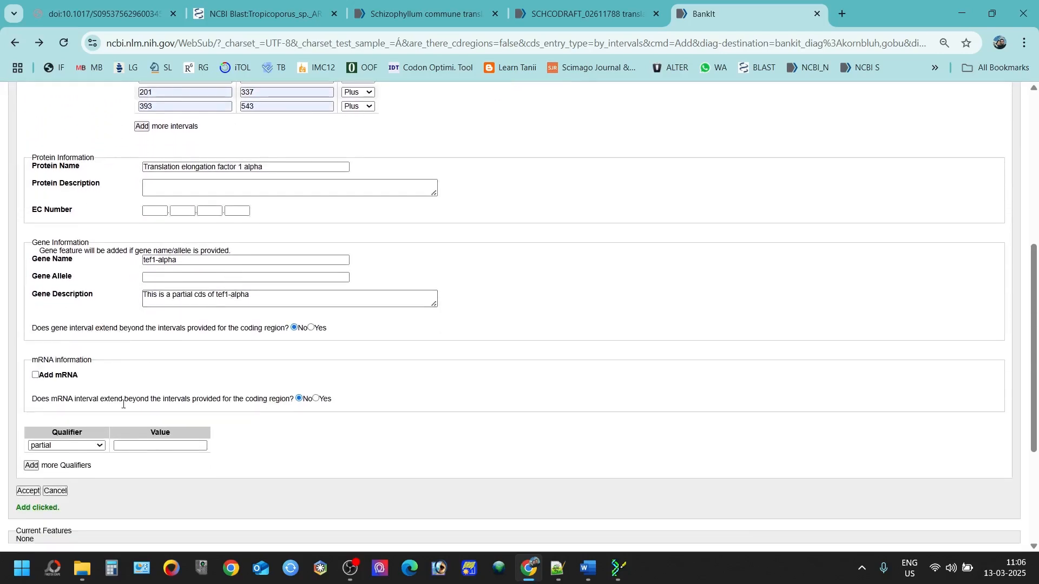
Step: Accept the three-span CDS feature
left_click(28, 491)
scroll(92, 454, "up", 3)
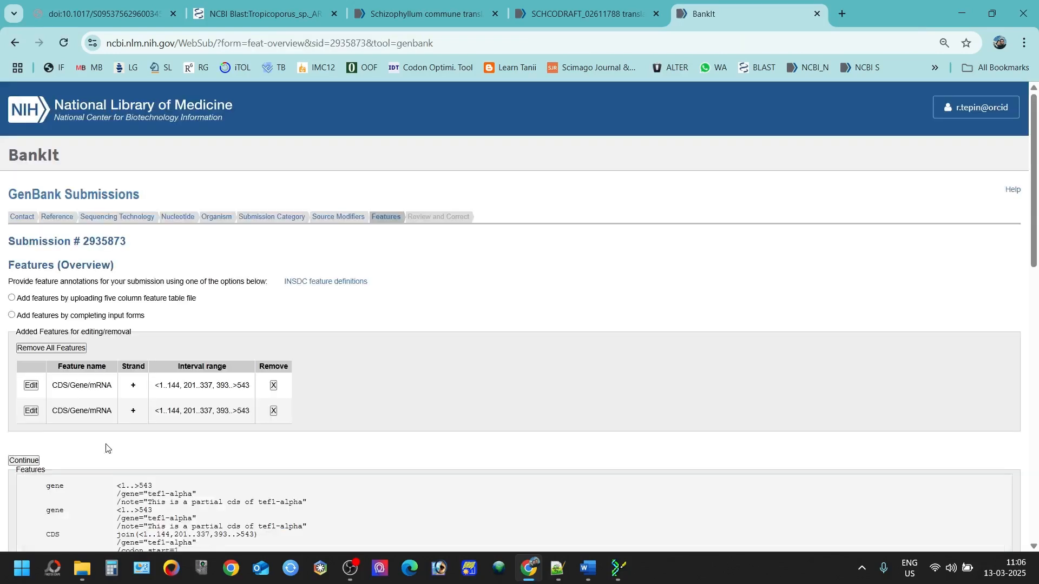
scroll(108, 423, "down", 1)
scroll(109, 423, "down", 1)
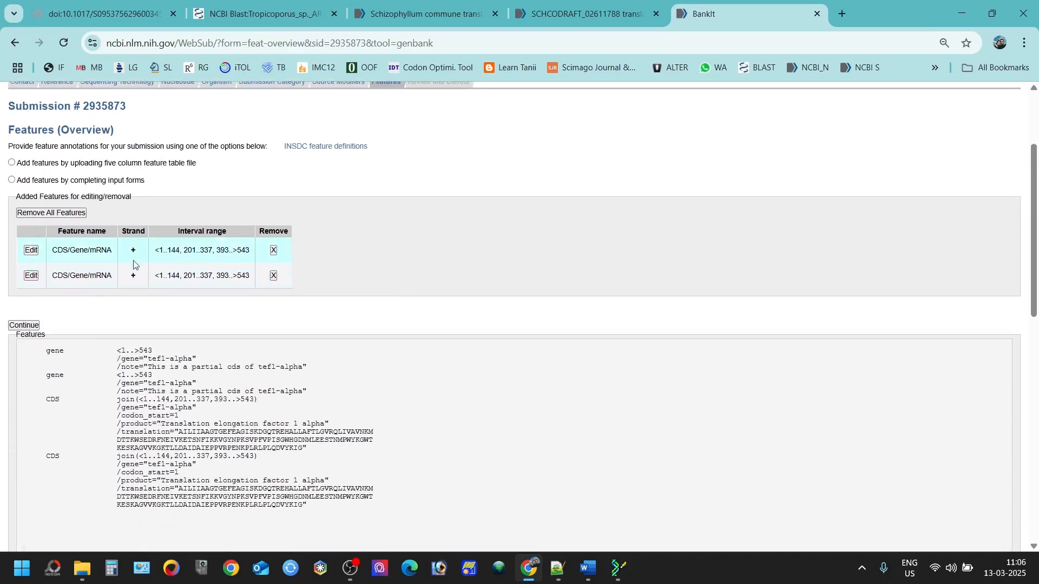
Step: Delete both duplicate CDS/Gene/mRNA features, confirming each removal
left_click(275, 276)
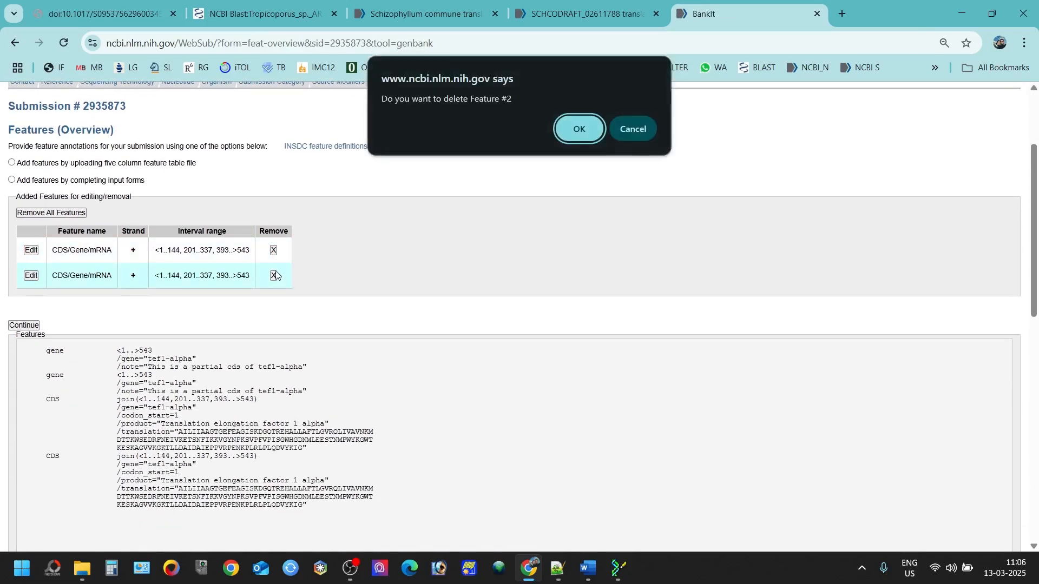
left_click(578, 130)
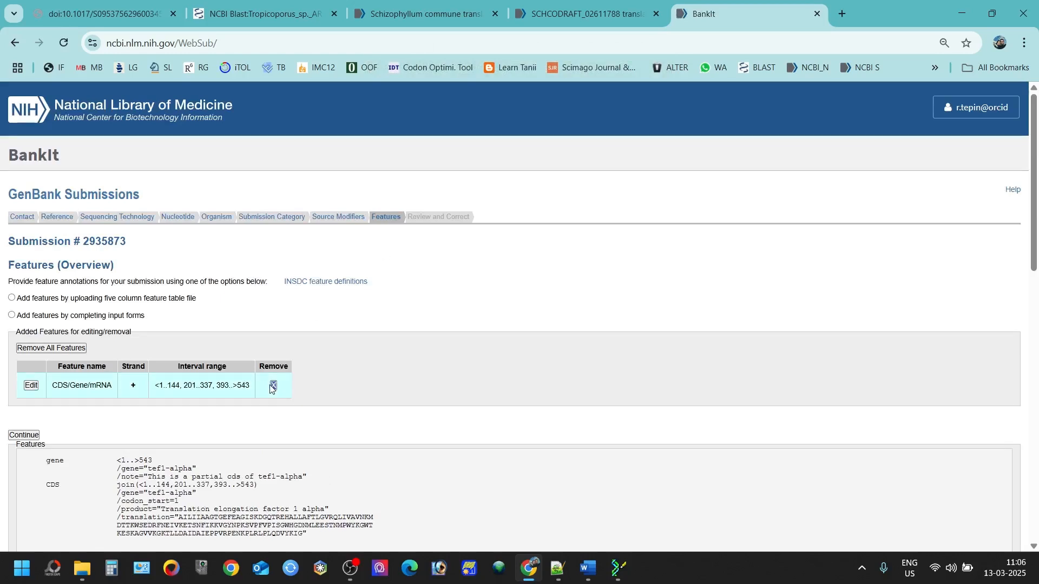
left_click(273, 386)
left_click(564, 135)
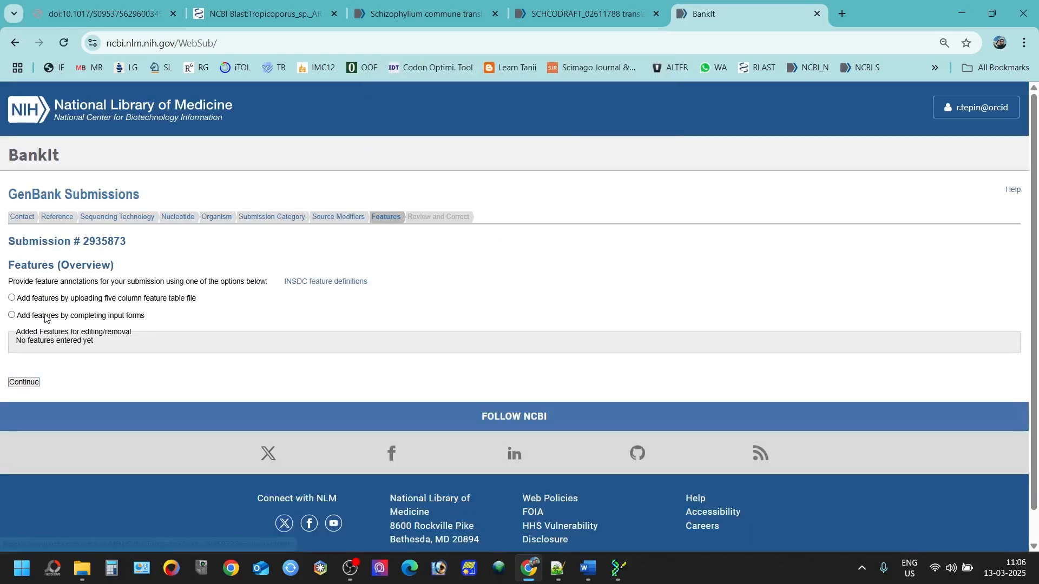
Step: Start a fresh Coding Region (CDS) form by providing intervals
left_click_drag(46, 315, 48, 316)
left_click(12, 315)
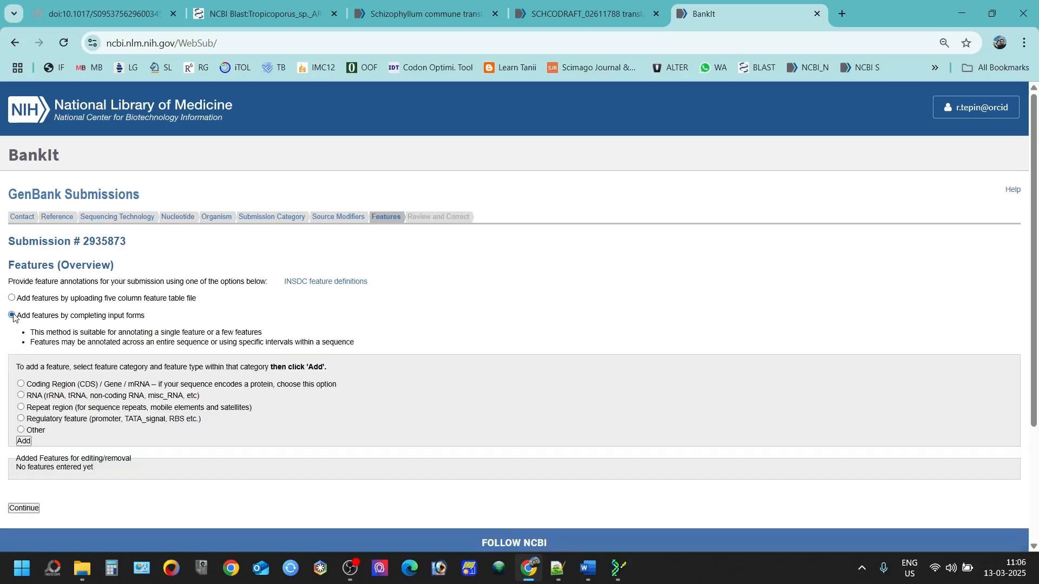
scroll(13, 319, "down", 3)
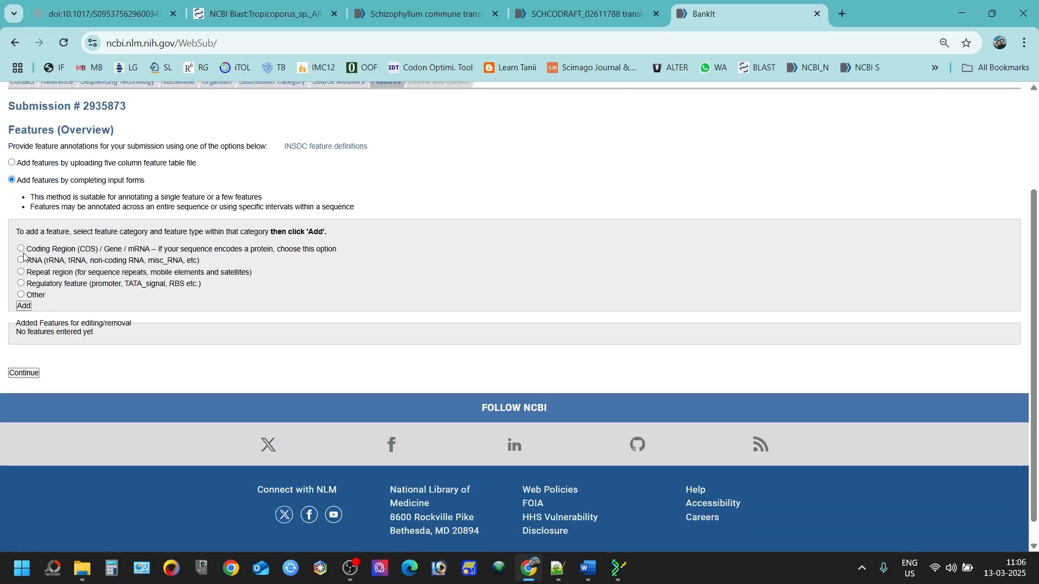
left_click(21, 249)
left_click(26, 279)
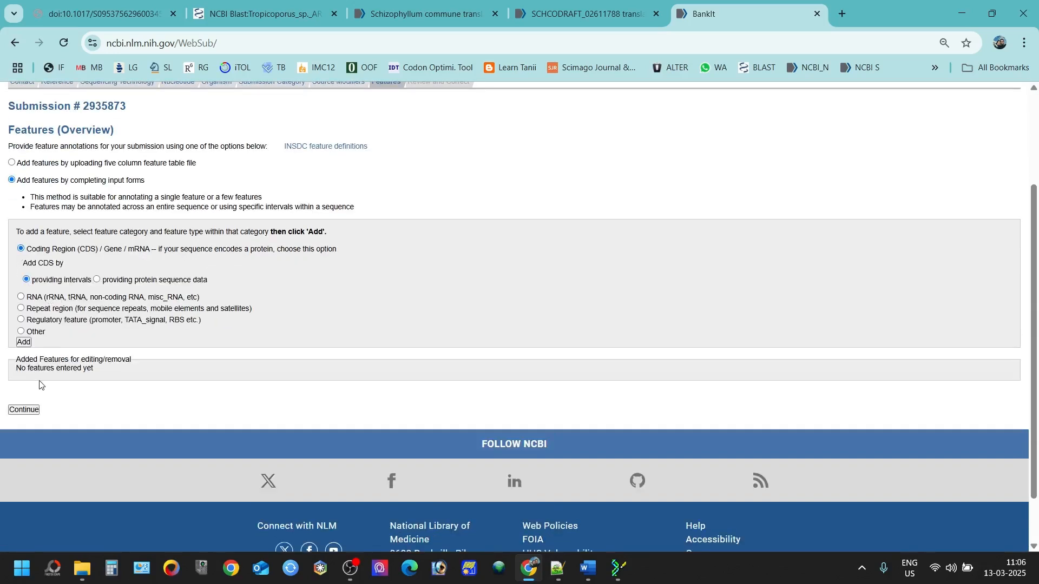
left_click(24, 342)
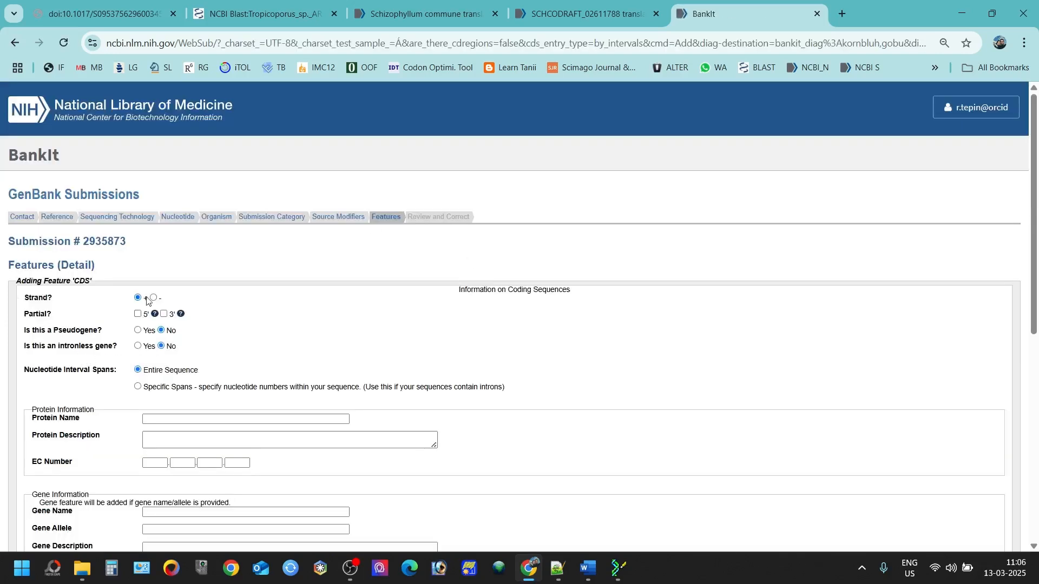
Step: Switch to specific spans with three interval rows and enter the first span 1–144
scroll(142, 308, "down", 2)
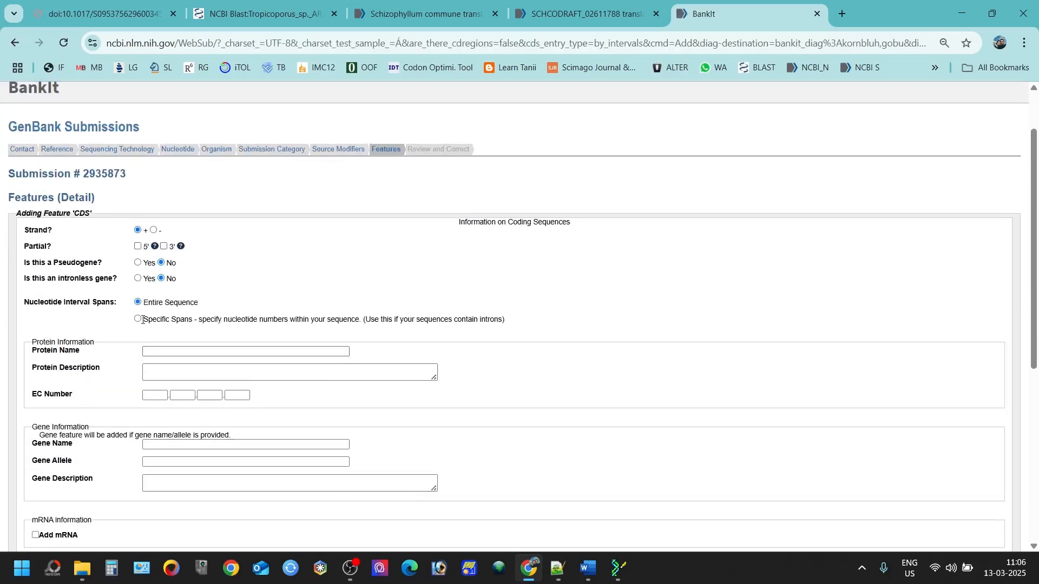
left_click(139, 320)
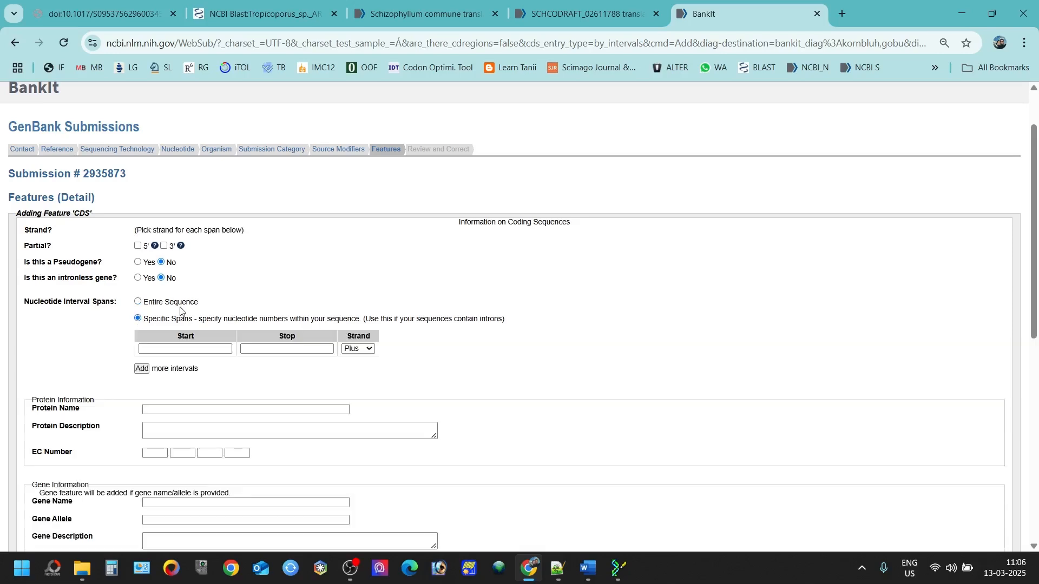
left_click(142, 368)
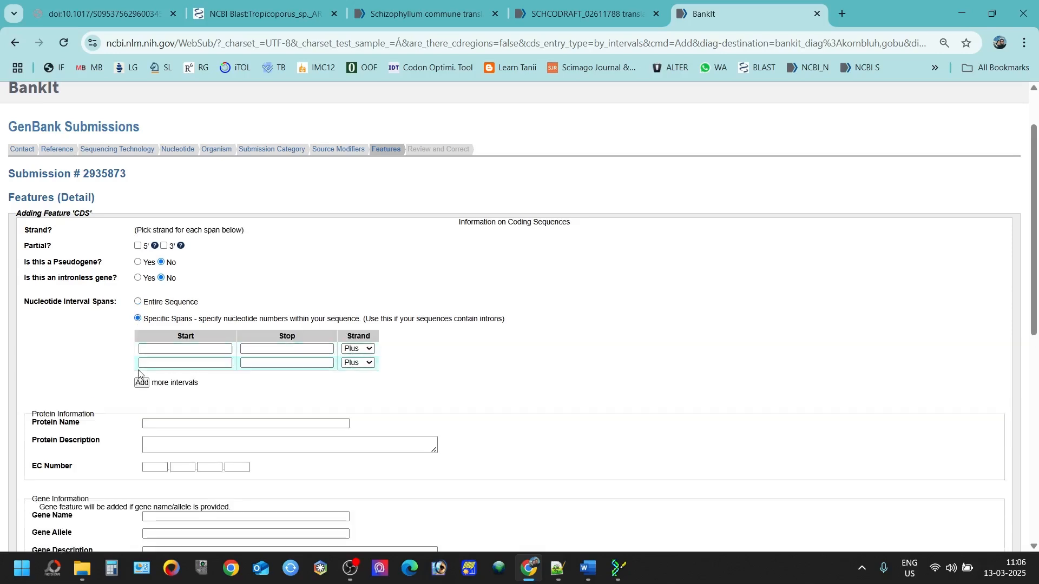
left_click(142, 382)
left_click(173, 348)
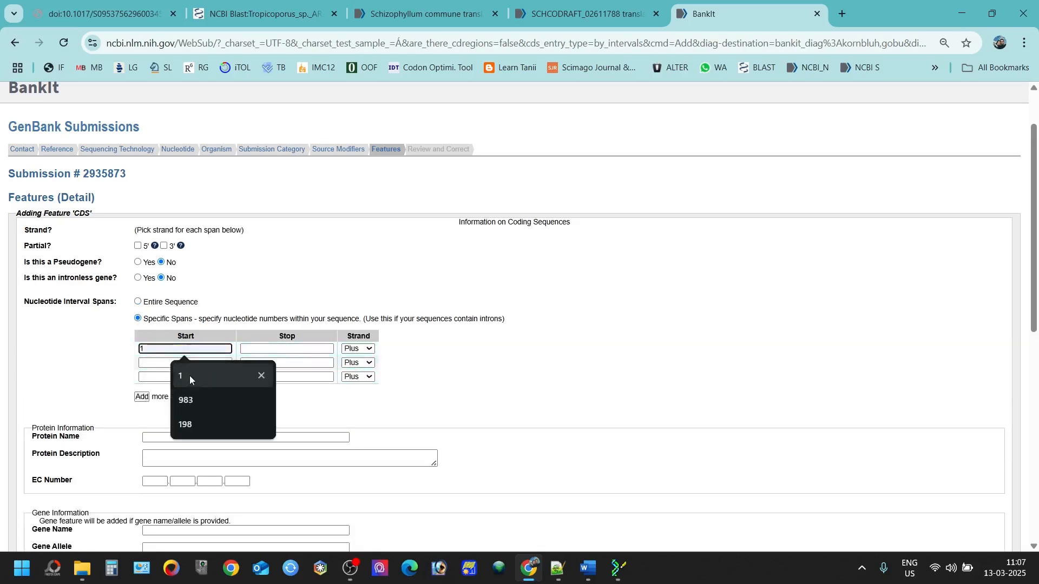
left_click(189, 375)
left_click(284, 349)
left_click(285, 376)
Step: Enter the second and third spans as 201–337 and 393–543
left_click(221, 363)
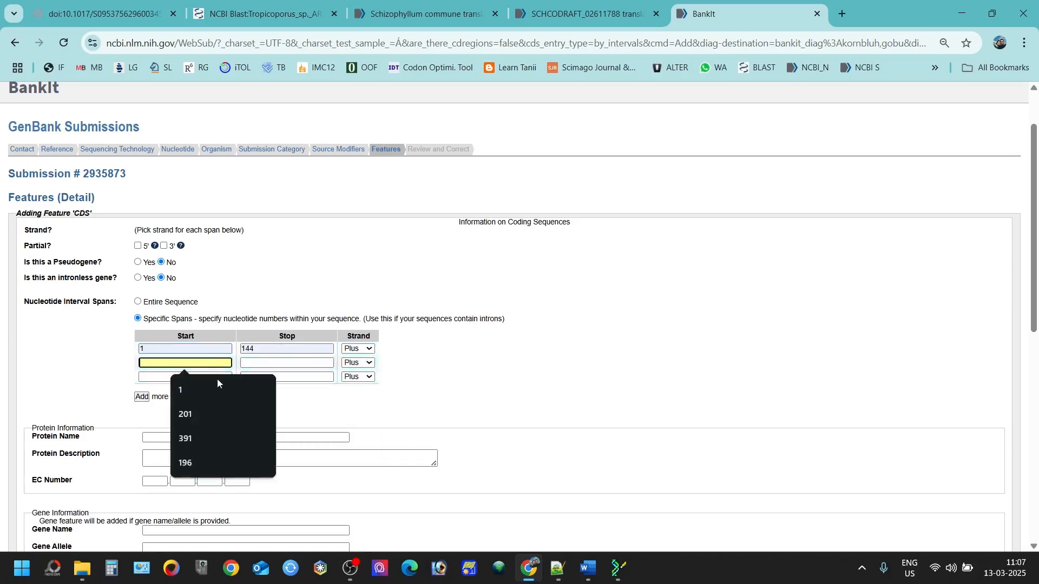
left_click(195, 418)
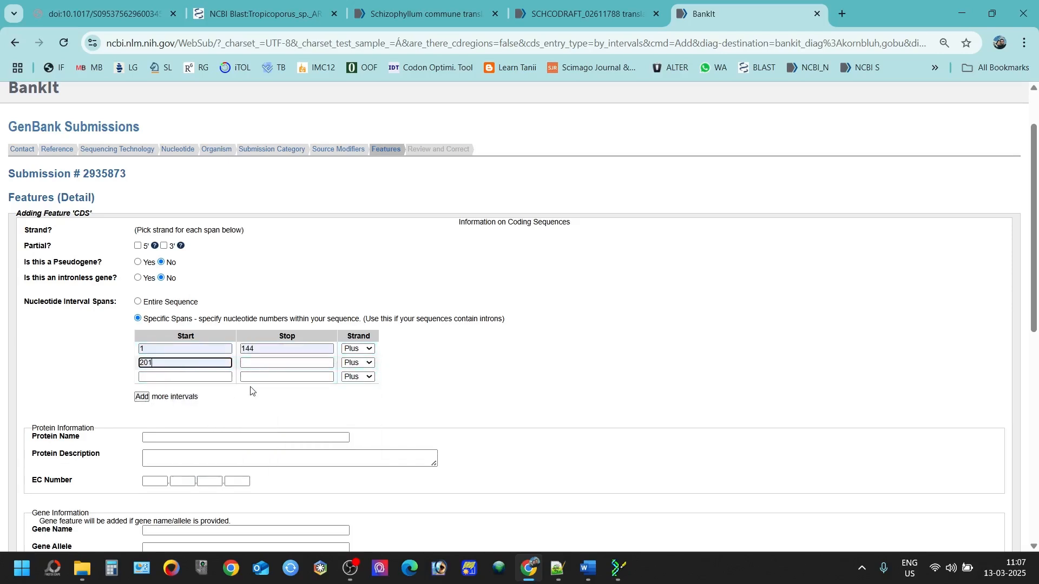
left_click(284, 362)
left_click(305, 443)
left_click(189, 377)
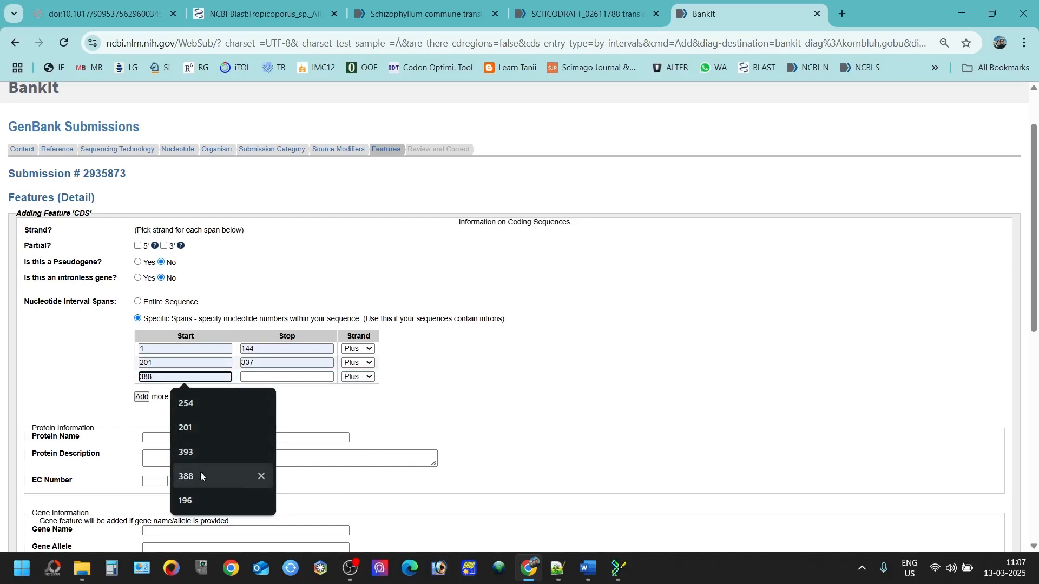
left_click(208, 453)
left_click(285, 377)
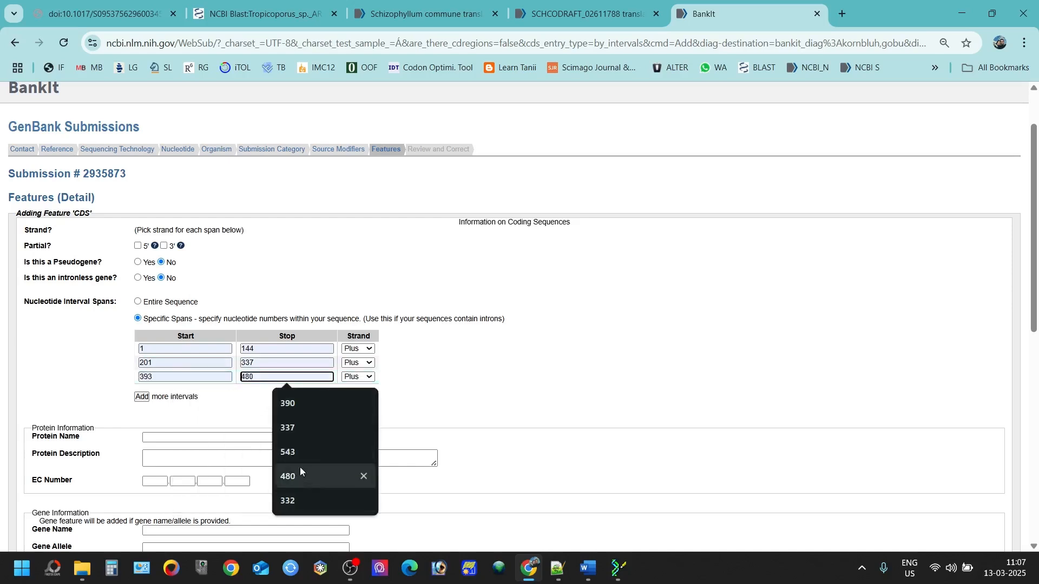
left_click(293, 451)
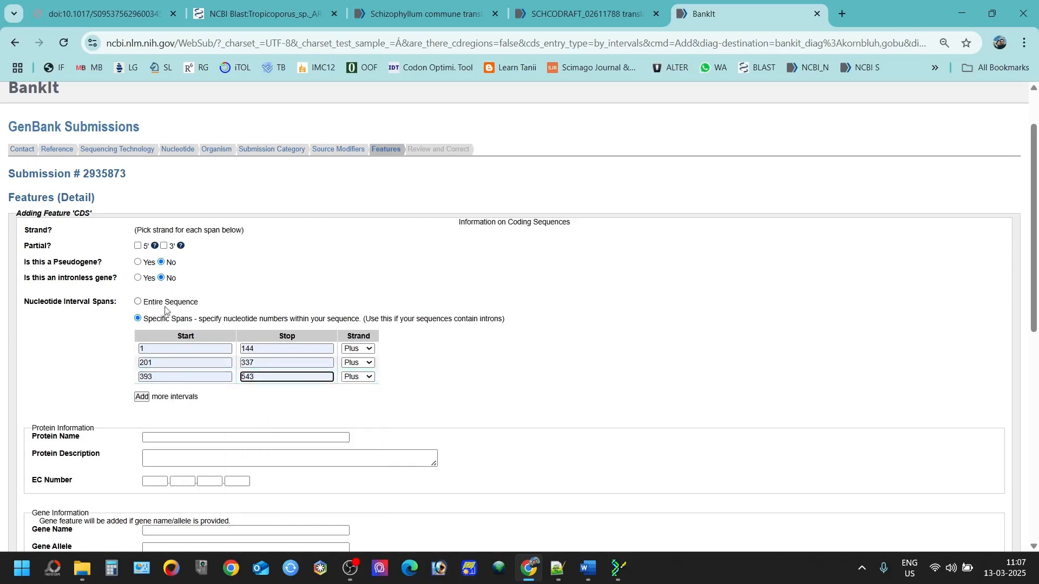
Step: Mark 5' partial, protein 'Translation elongation factor 1 alpha', gene 'tef1-alpha'
left_click(137, 247)
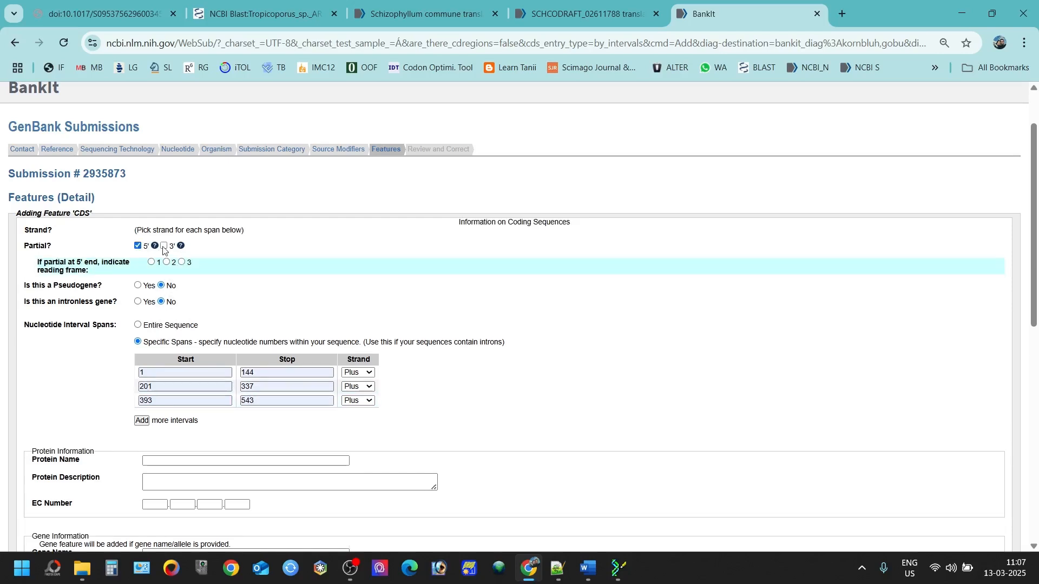
scroll(189, 328, "down", 3)
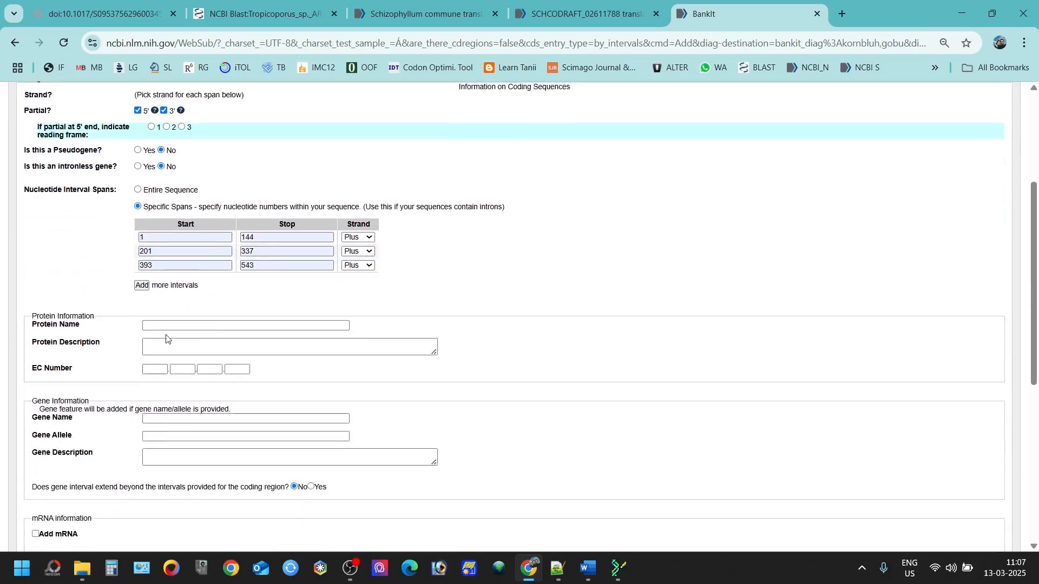
left_click(210, 325)
left_click(214, 351)
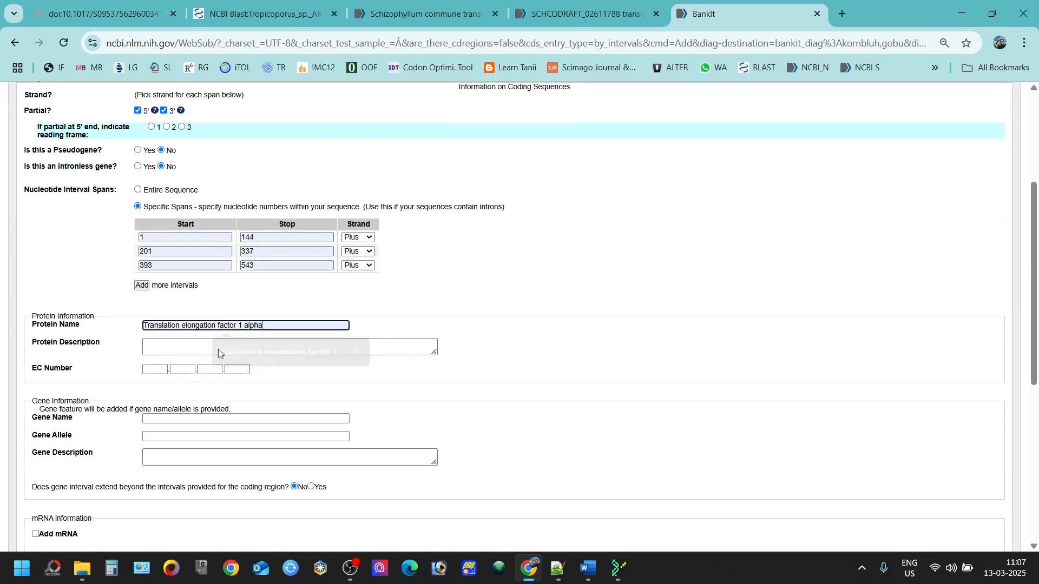
left_click(163, 419)
left_click(230, 449)
left_click(175, 460)
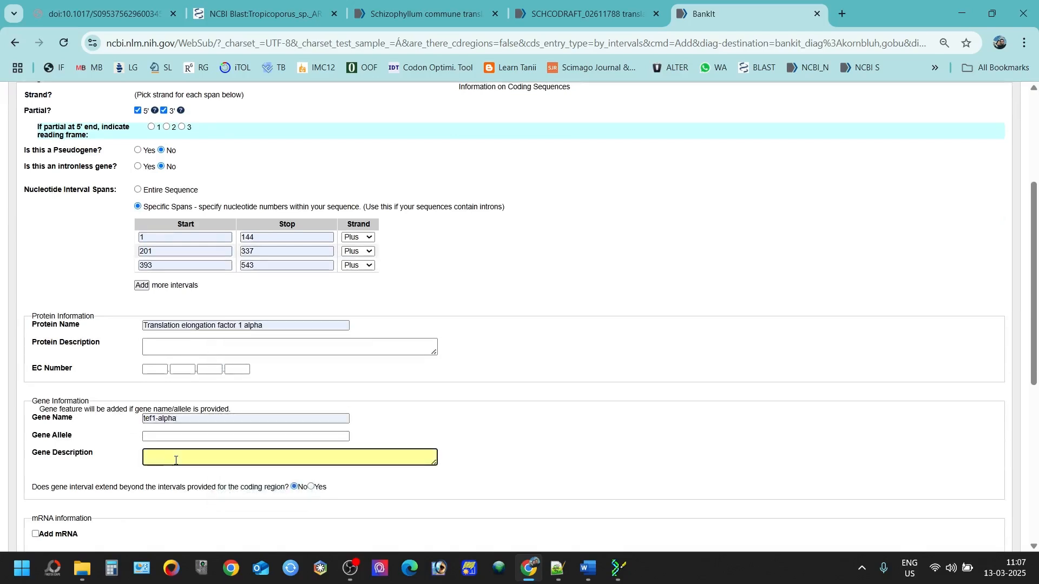
Step: Add the partial qualifier, set reading frame 2, and accept the CDS feature
scroll(222, 372, "down", 4)
left_click(73, 401)
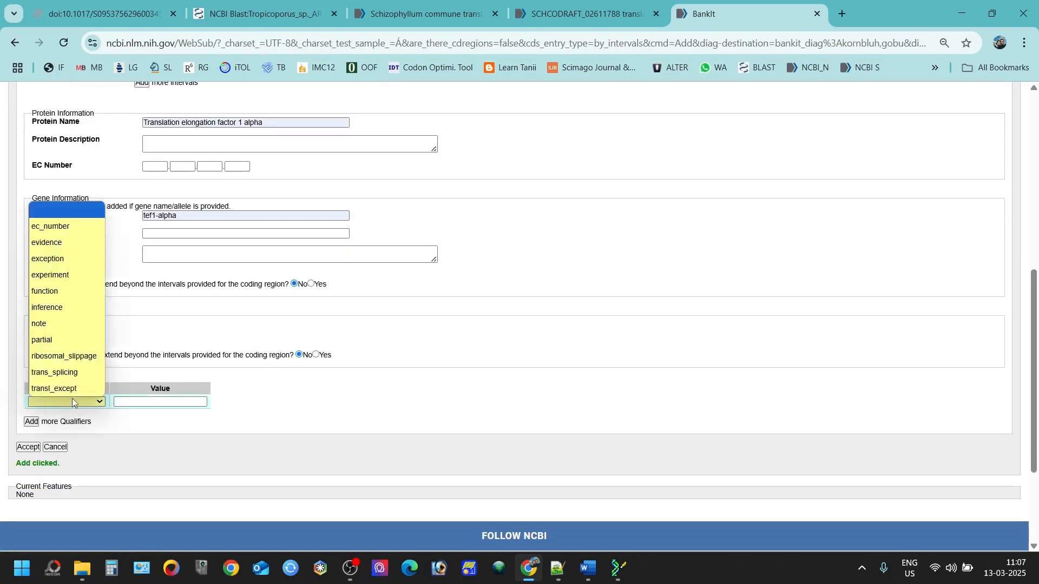
left_click(64, 340)
scroll(181, 355, "up", 8)
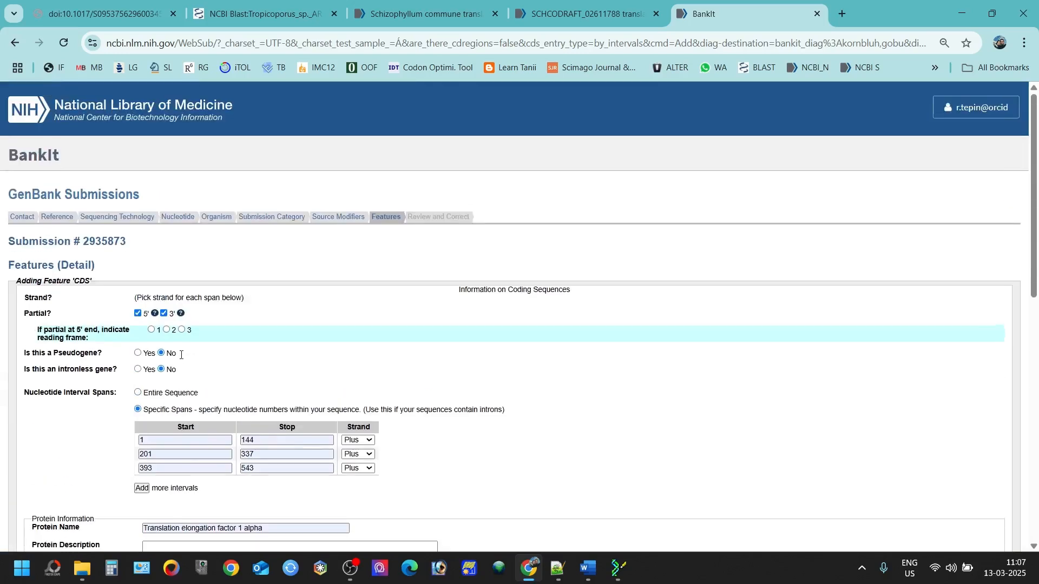
left_click(166, 330)
scroll(149, 336, "down", 8)
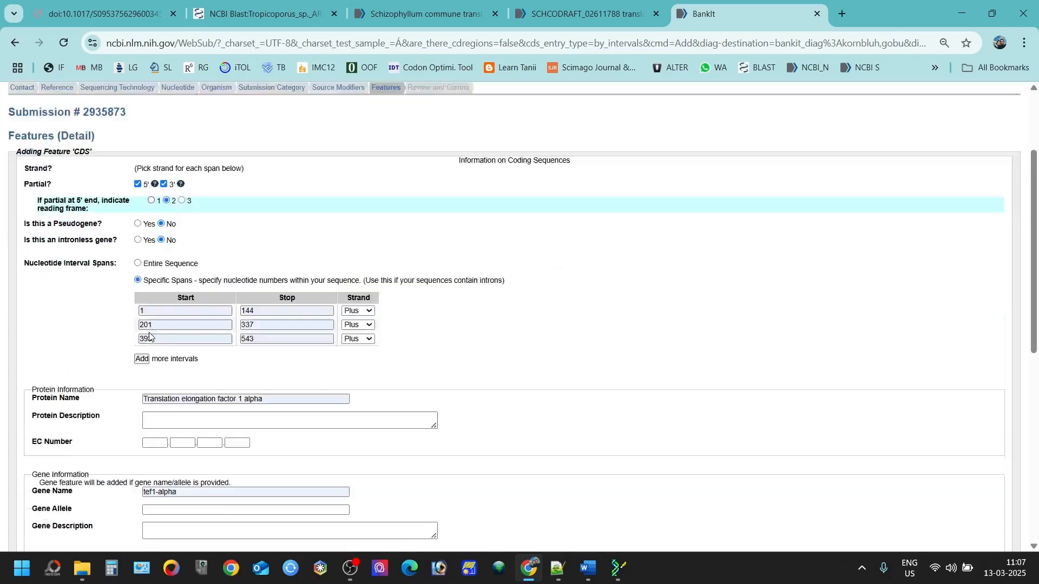
left_click(29, 447)
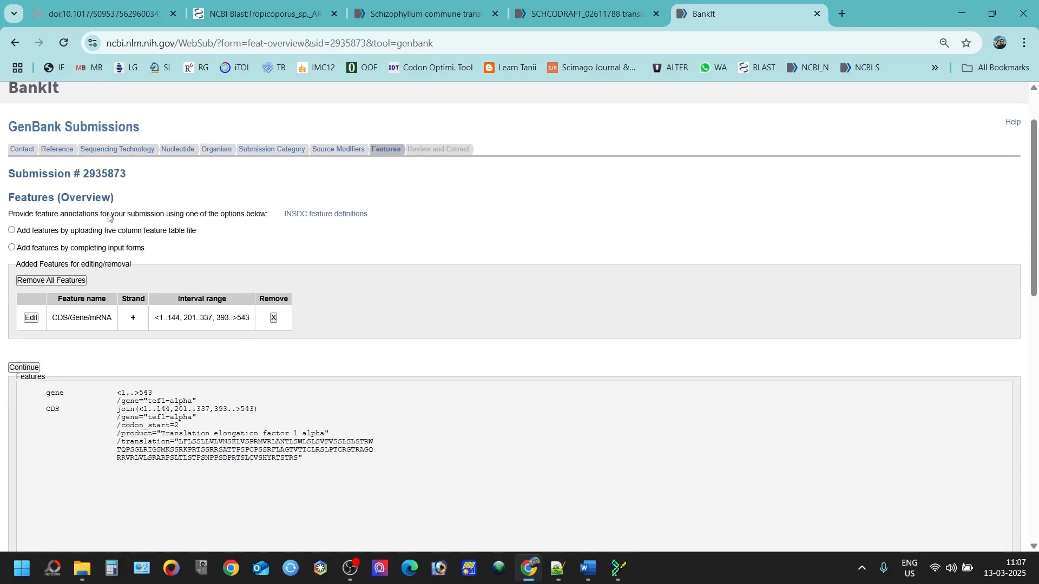
Step: Remove the added CDS, then open a new Coding Region (CDS) form by intervals
left_click(274, 318)
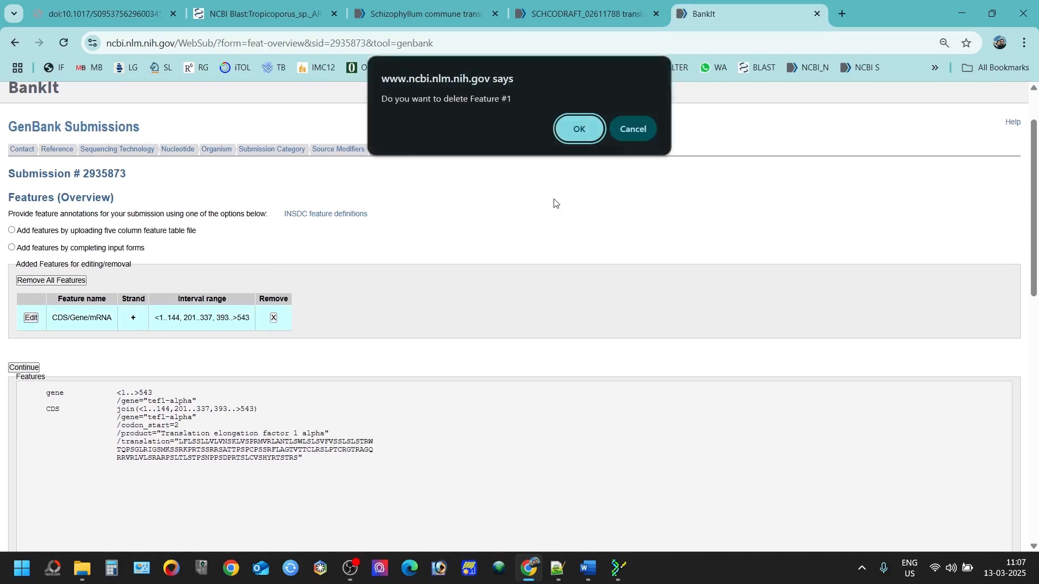
left_click(577, 132)
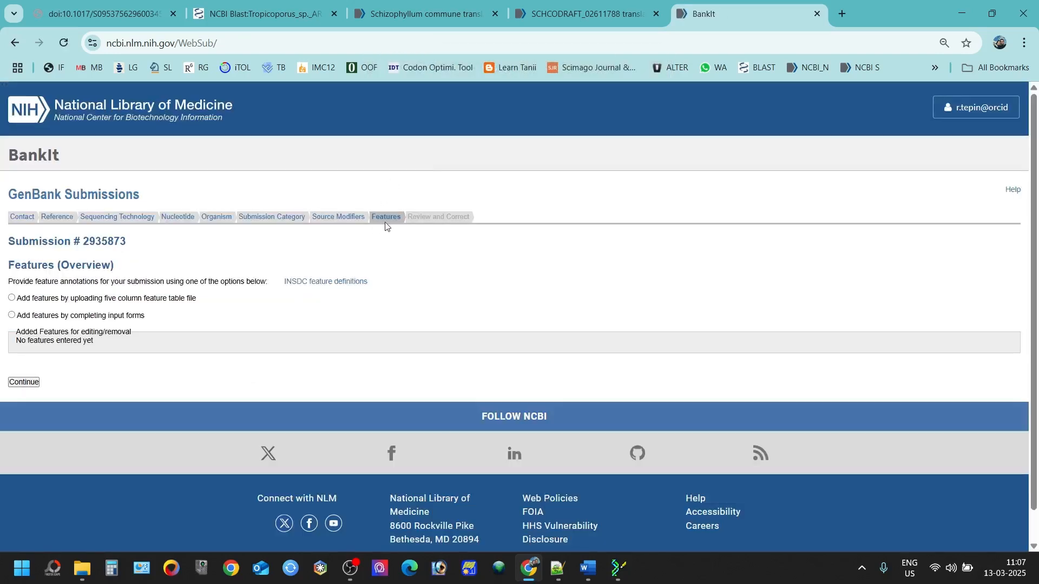
left_click(12, 314)
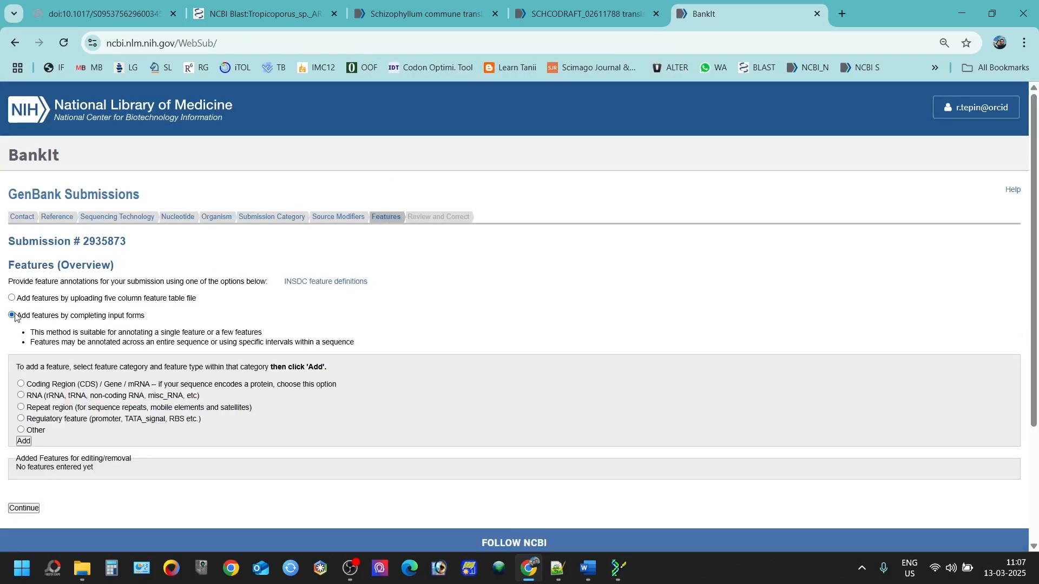
scroll(48, 271, "down", 2)
left_click(21, 249)
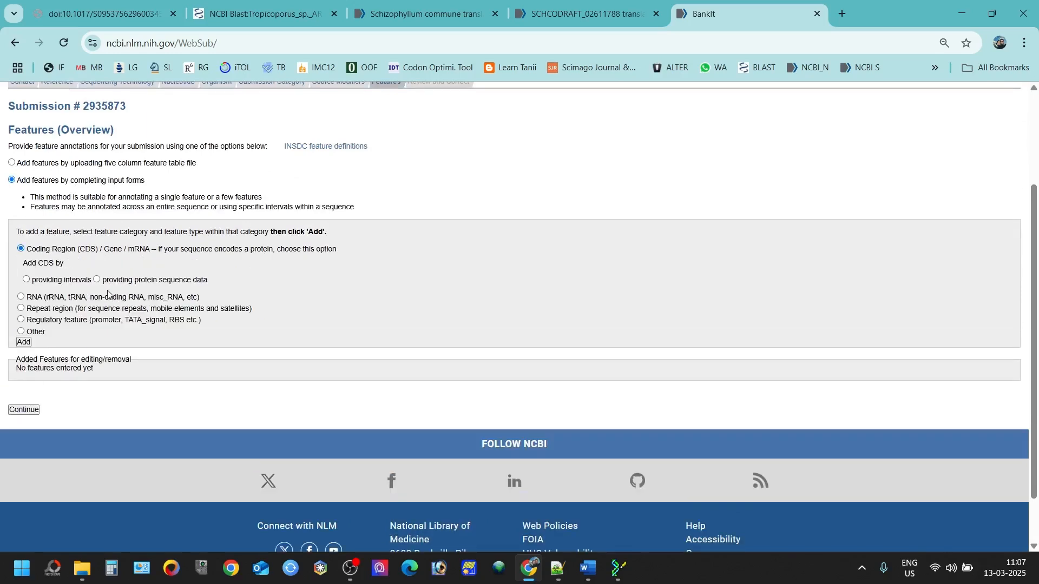
left_click_drag(77, 280, 72, 280)
left_click(26, 279)
scroll(33, 281, "down", 2)
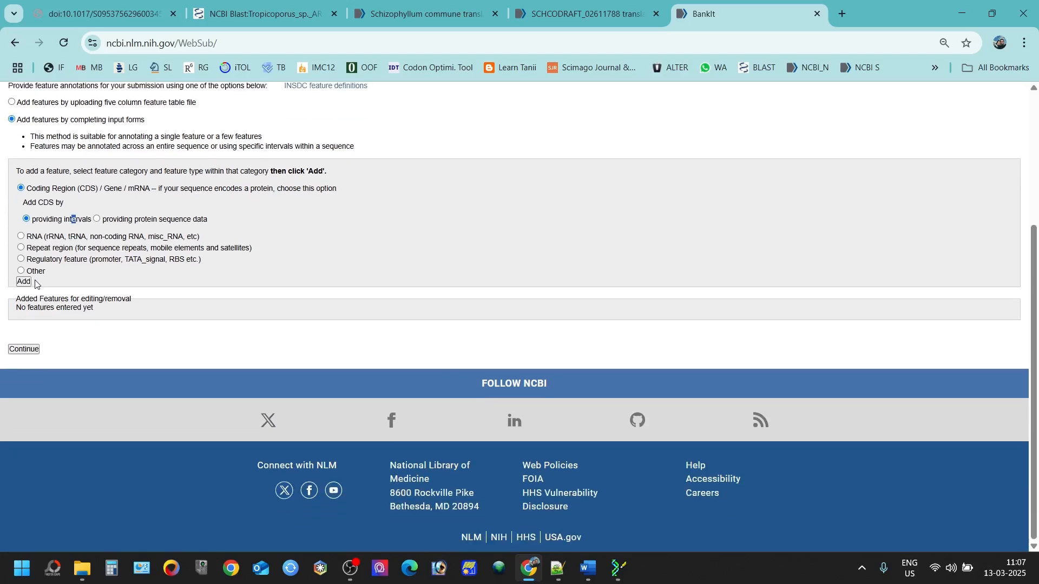
left_click(25, 282)
scroll(211, 248, "down", 1)
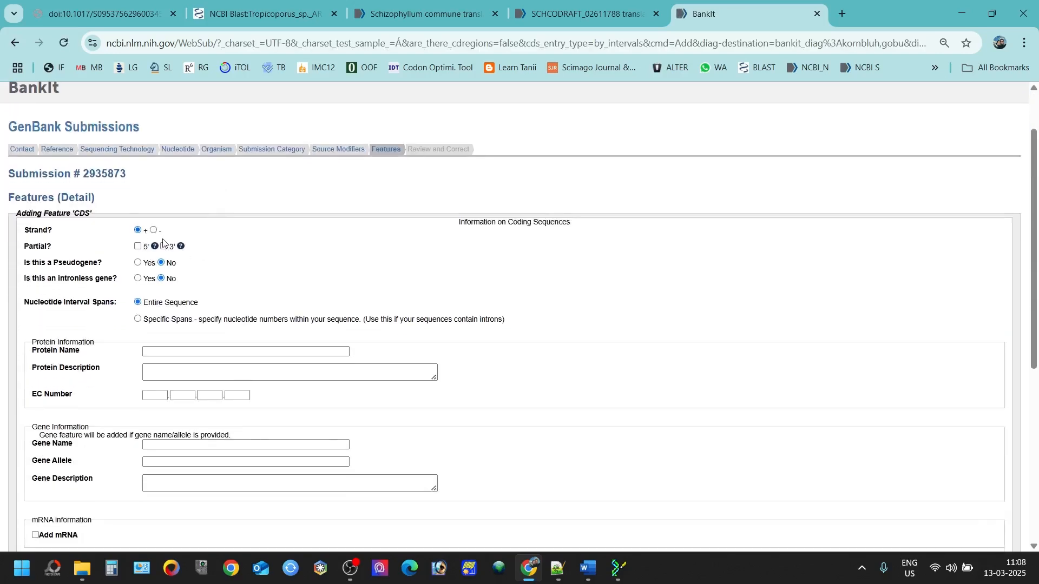
Step: Mark 5'/3' partial, reading frame 3, protein 'Translation elongation factor 1 alpha', gene 'tef1-alpha'
left_click(137, 246)
left_click(164, 246)
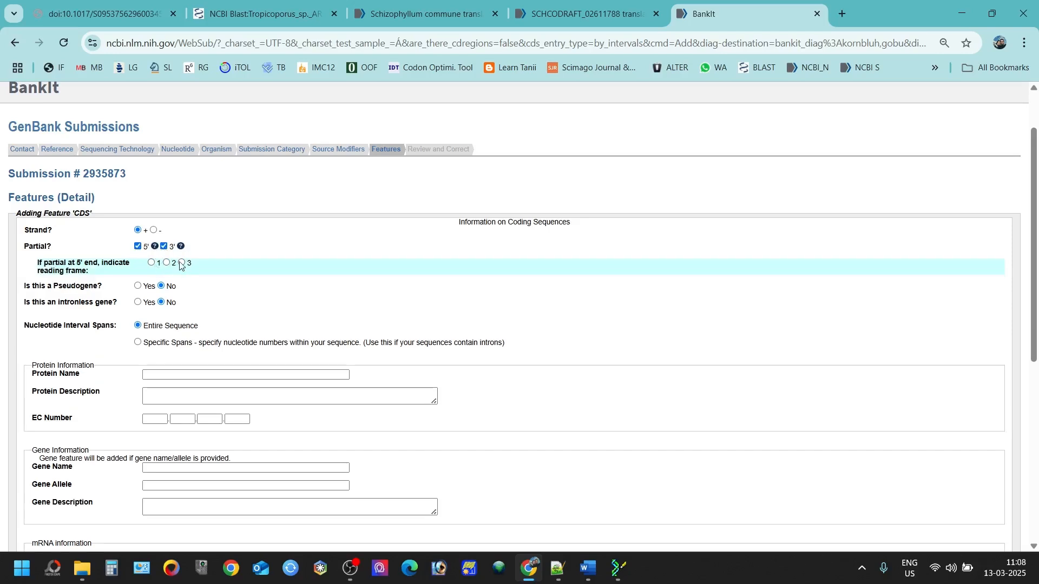
left_click(182, 264)
left_click(191, 373)
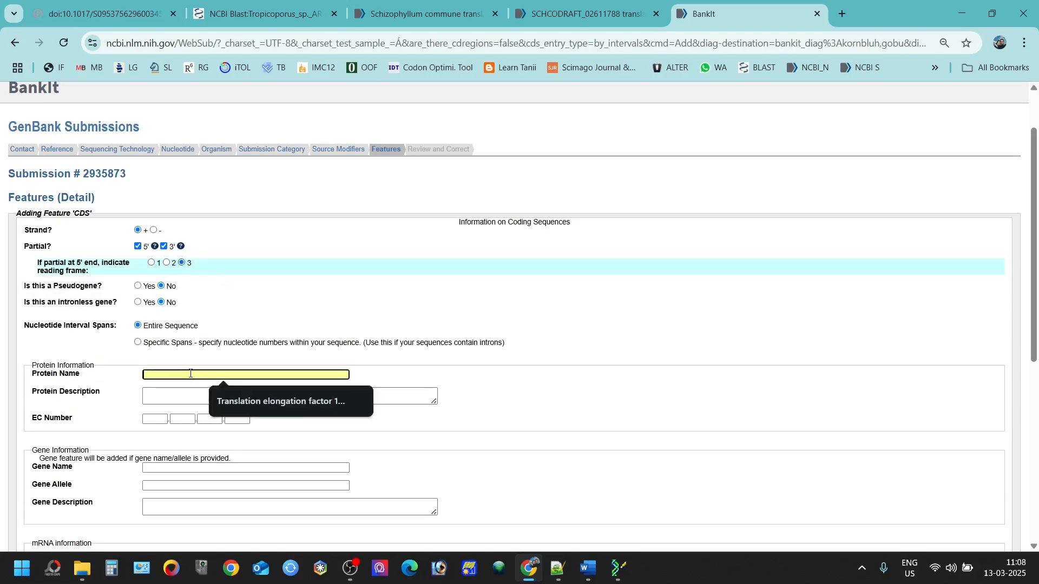
left_click(255, 399)
scroll(222, 388, "down", 1)
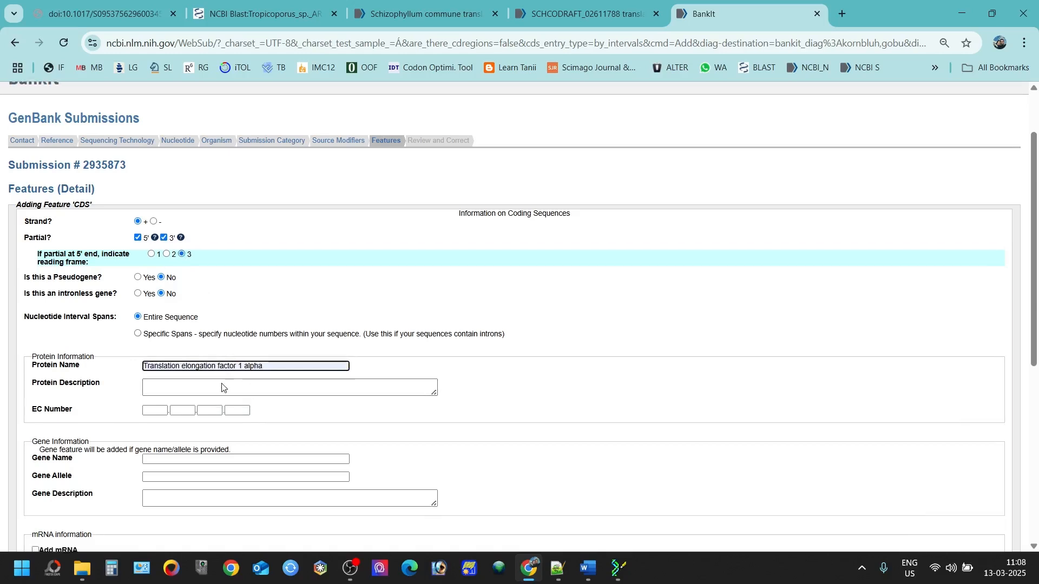
scroll(221, 388, "down", 2)
left_click(166, 334)
left_click(219, 357)
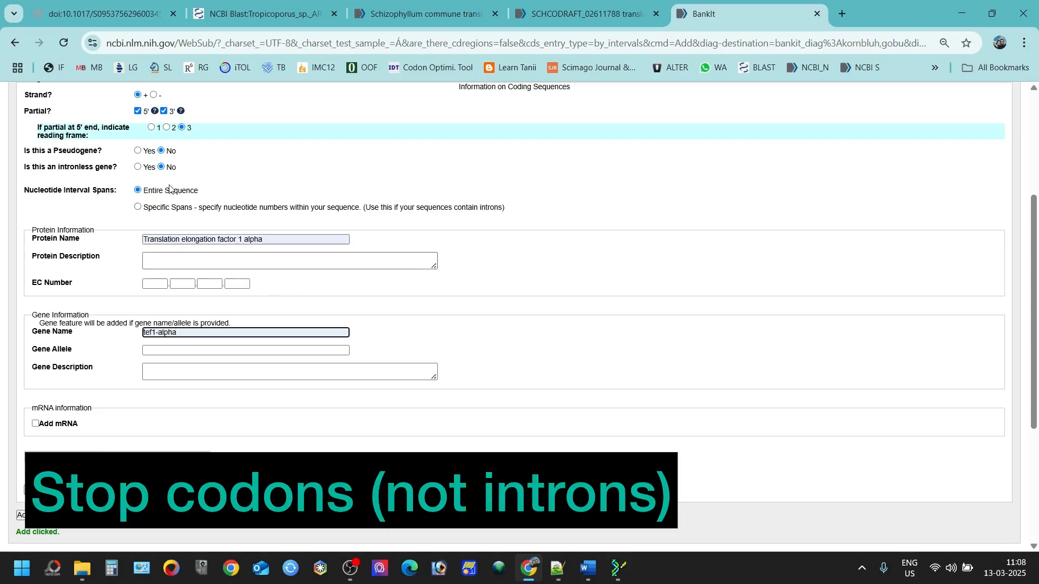
Step: Switch to specific spans with three rows and enter the first span 1–144
left_click(143, 208)
left_click(142, 258)
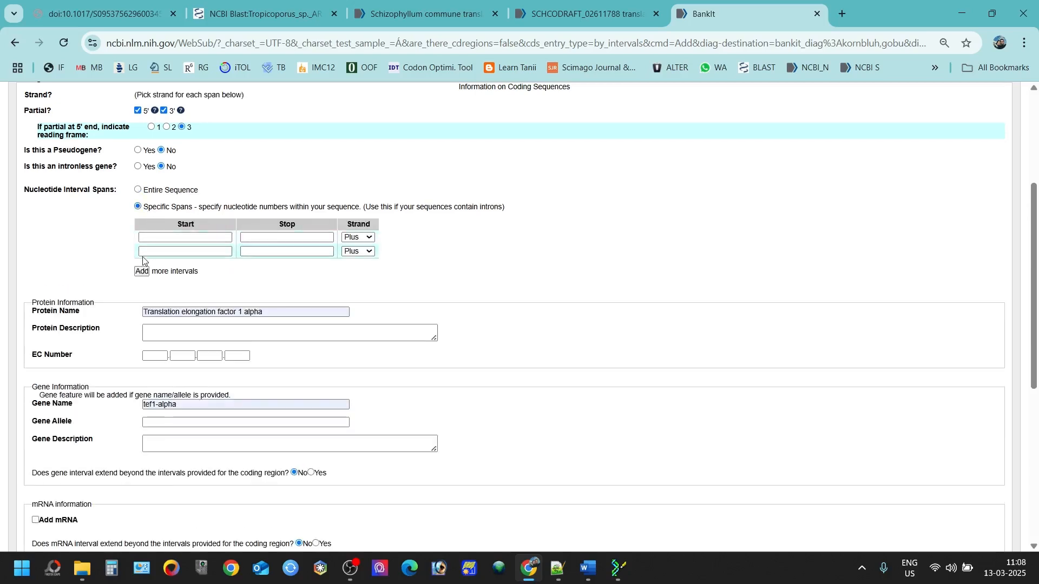
left_click(143, 272)
left_click(184, 237)
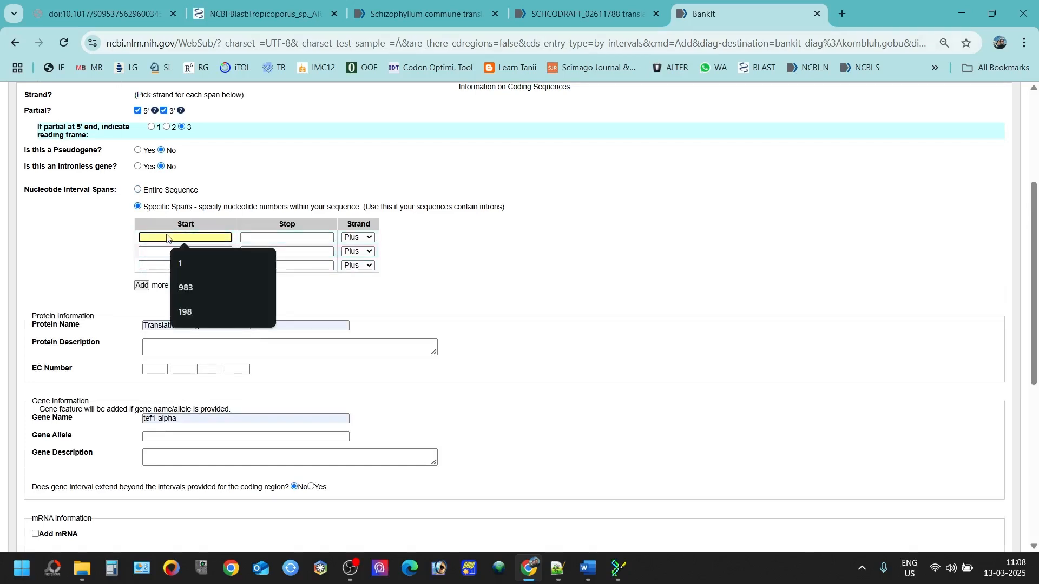
left_click(195, 269)
left_click(287, 237)
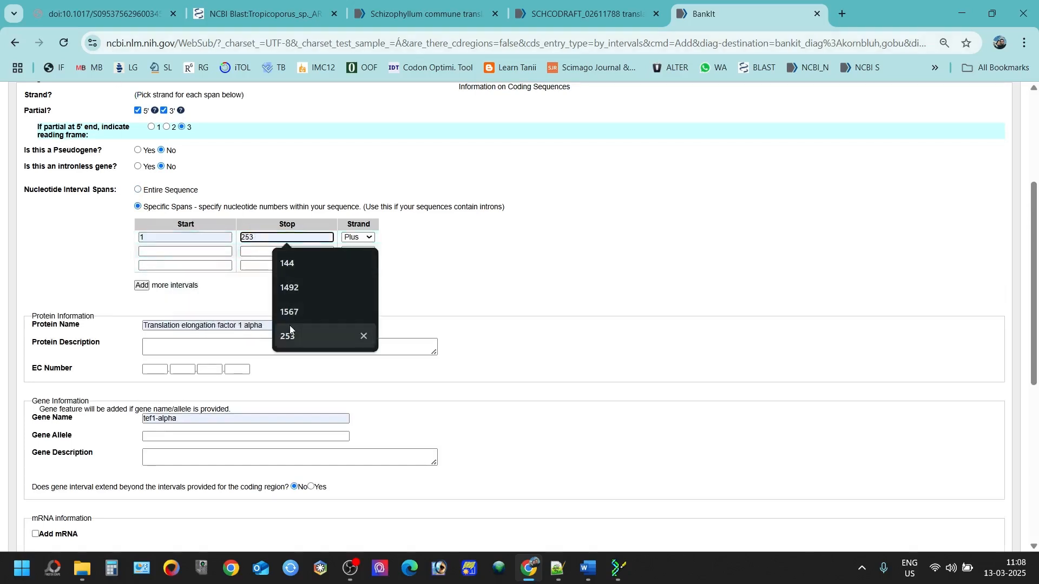
left_click(287, 270)
Step: Enter the second and third spans as 201–337 and 393–543
left_click(189, 252)
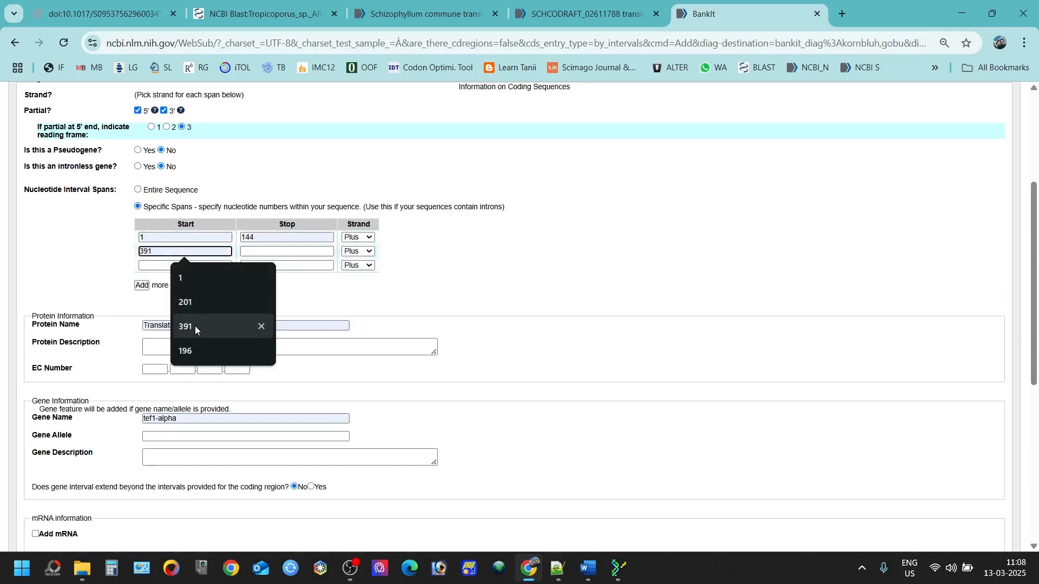
left_click(186, 301)
left_click(271, 252)
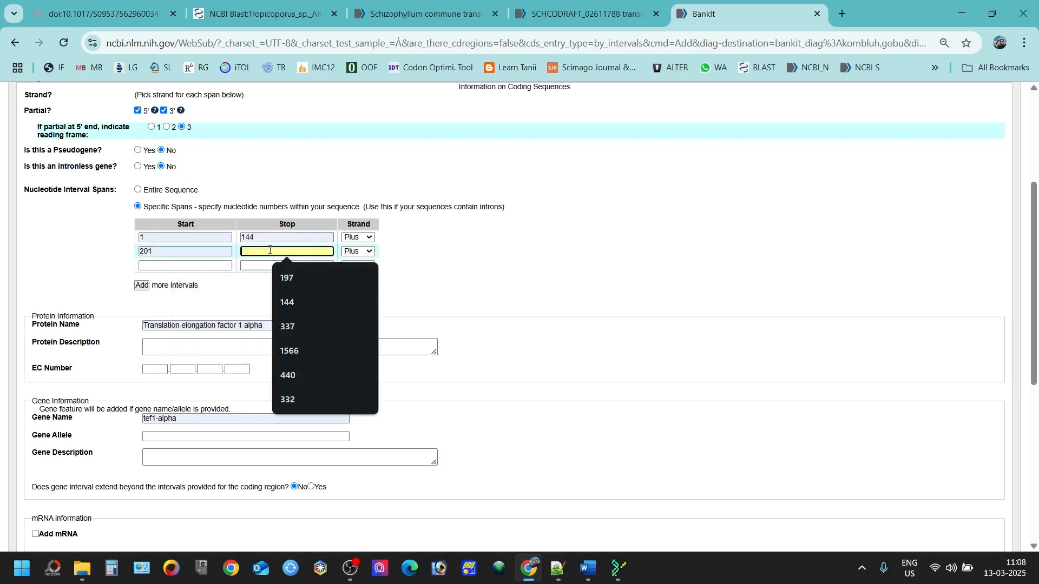
left_click(302, 326)
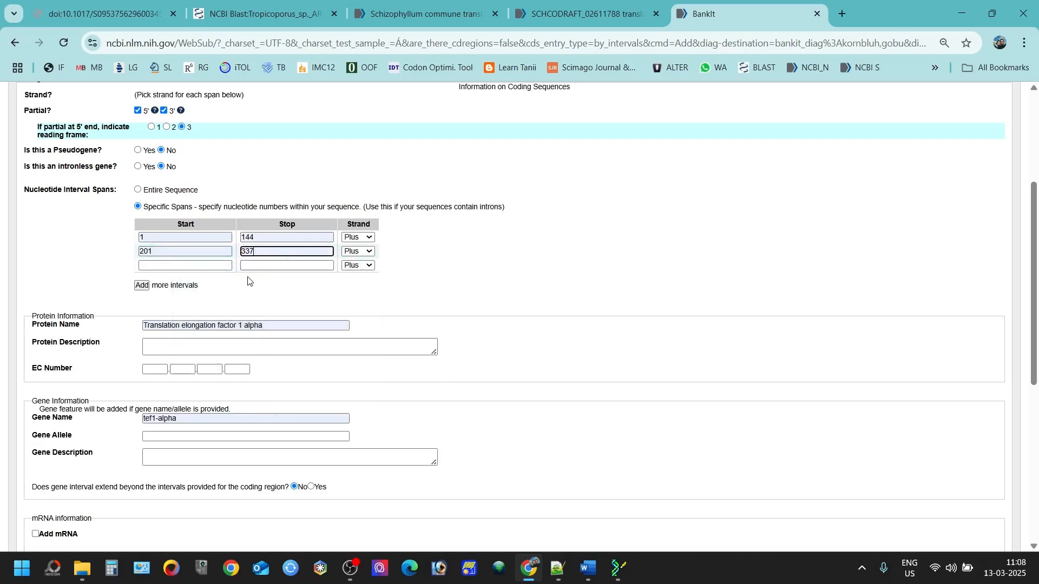
left_click(185, 265)
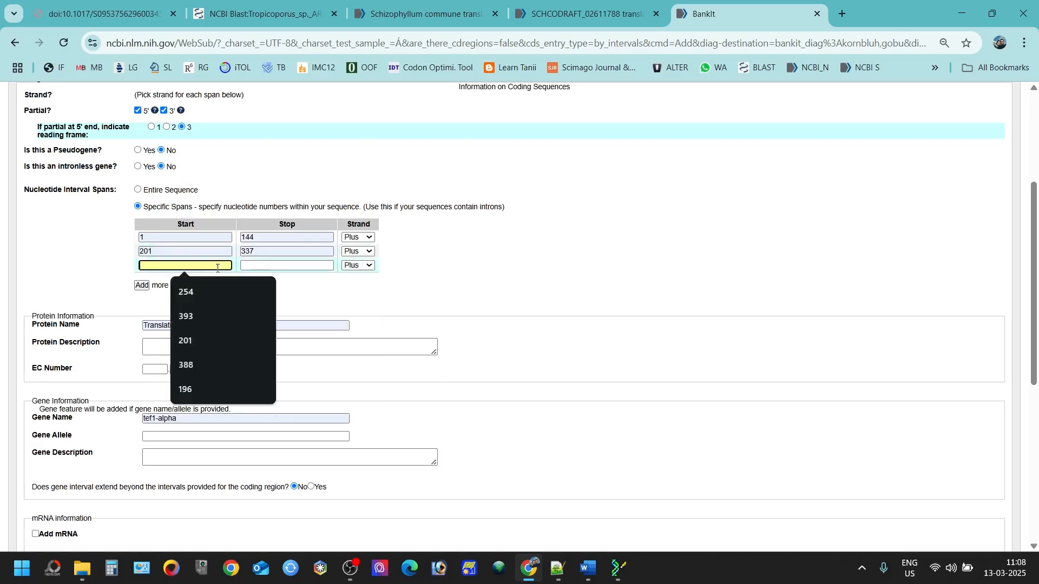
left_click(206, 315)
left_click(247, 266)
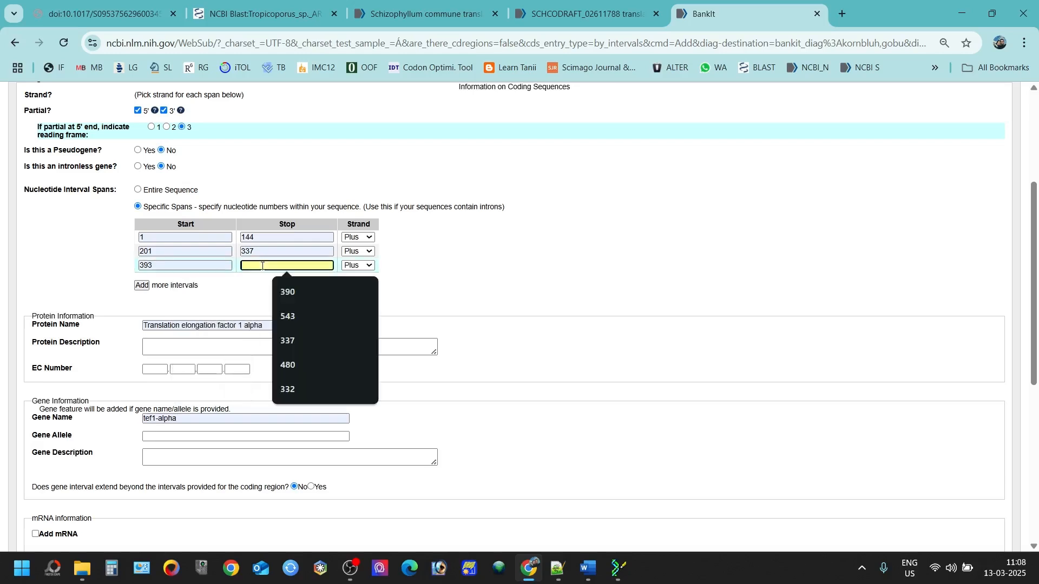
left_click(302, 317)
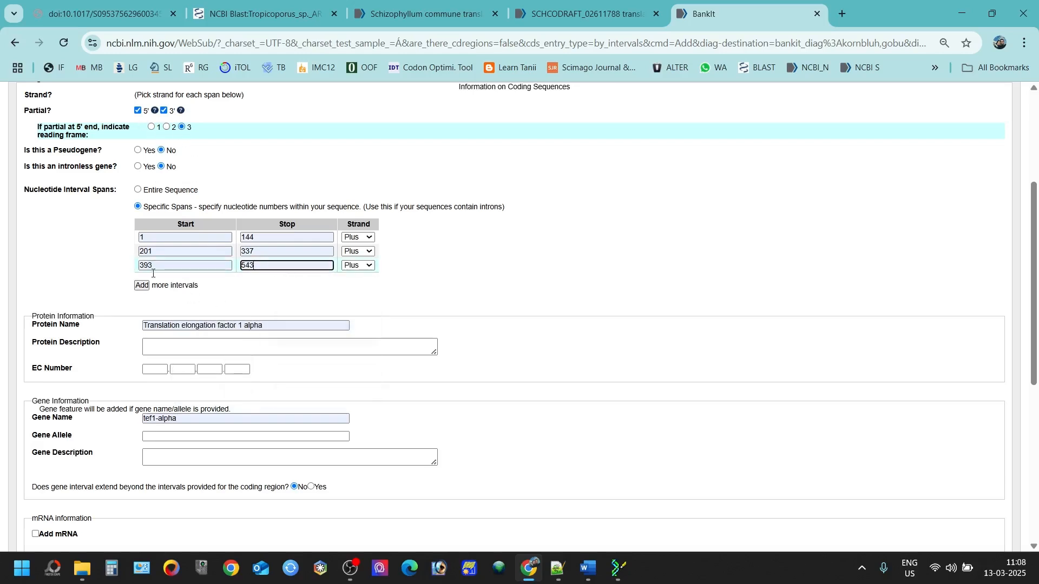
scroll(160, 346, "down", 2)
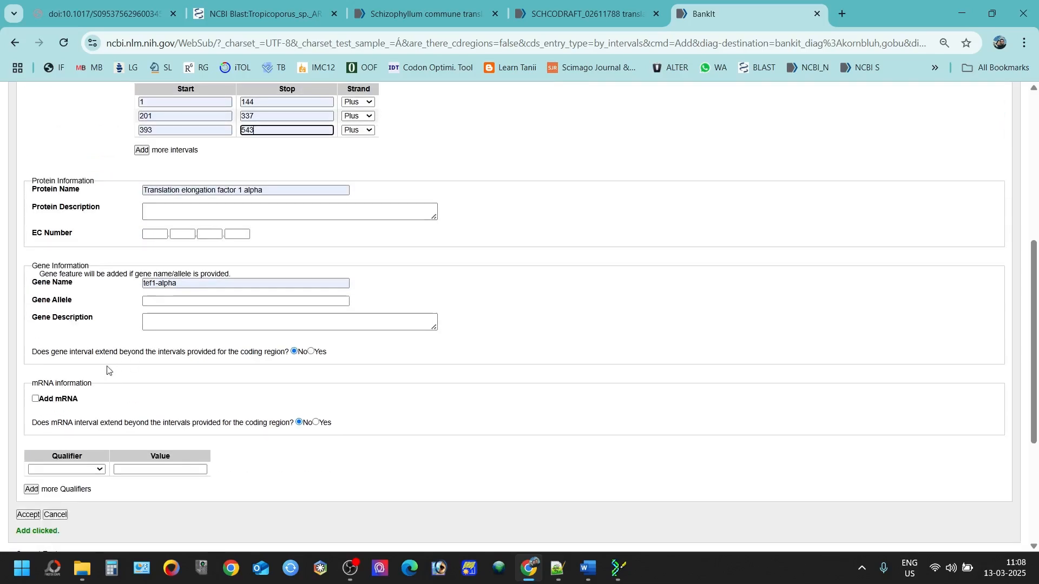
Step: Add the partial qualifier and submit the CDS feature
left_click(93, 465)
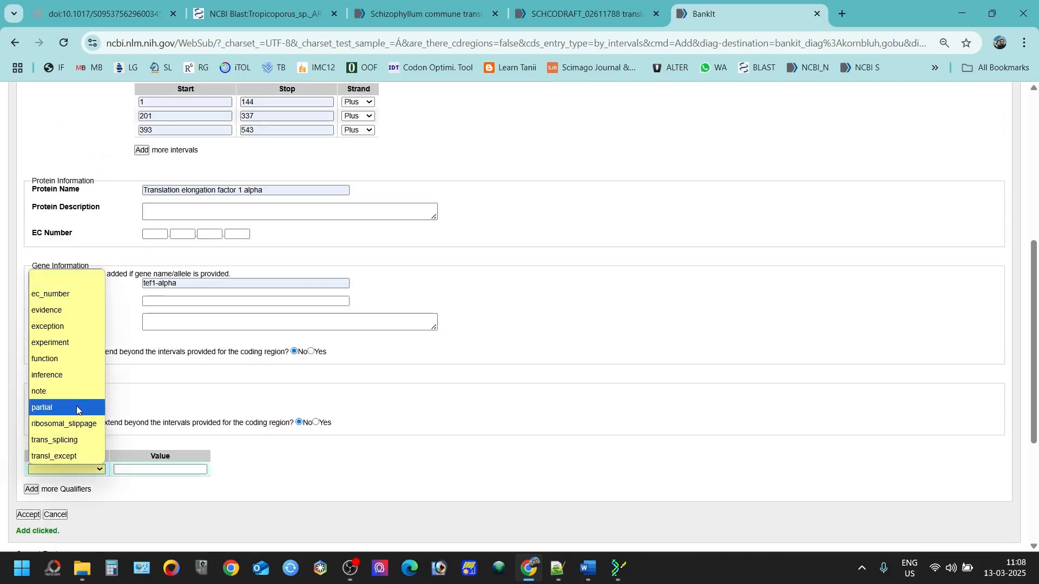
left_click(76, 406)
left_click(22, 515)
scroll(143, 462, "up", 2)
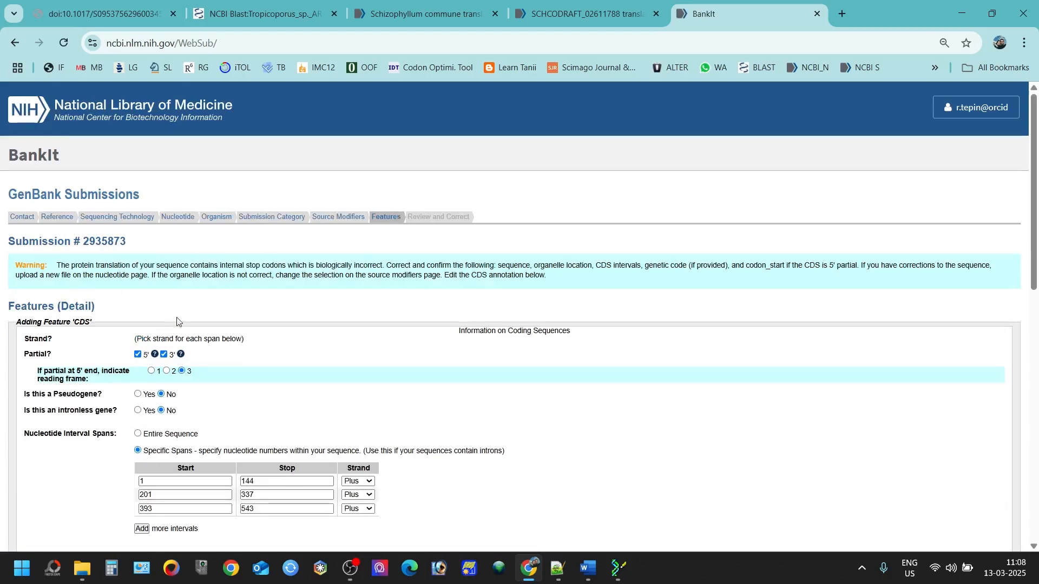
scroll(163, 335, "down", 2)
scroll(126, 369, "down", 3)
Step: Review the internal stop codon warning returned on the CDS form
scroll(116, 367, "up", 1)
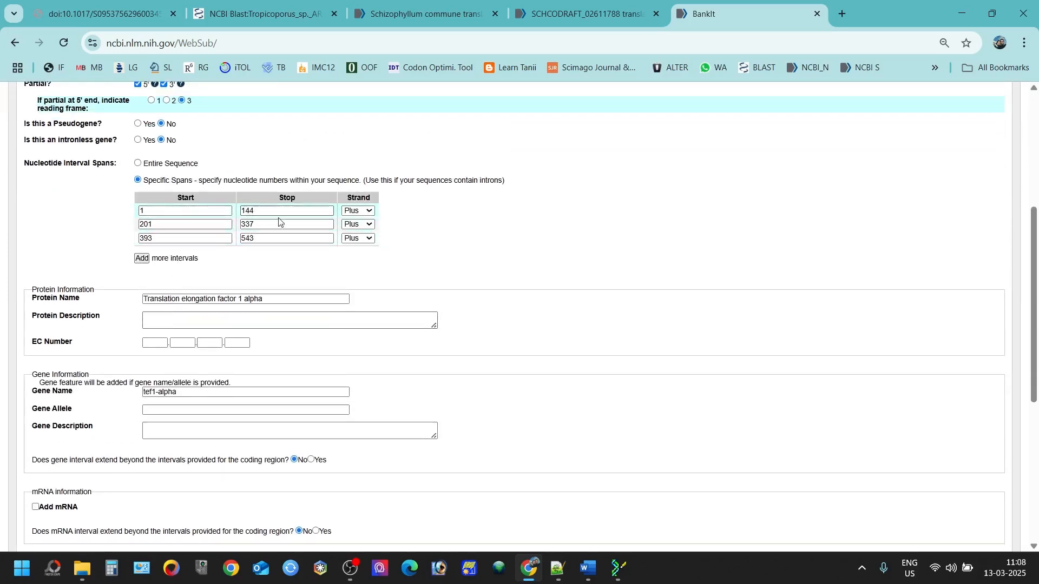
scroll(230, 247, "up", 5)
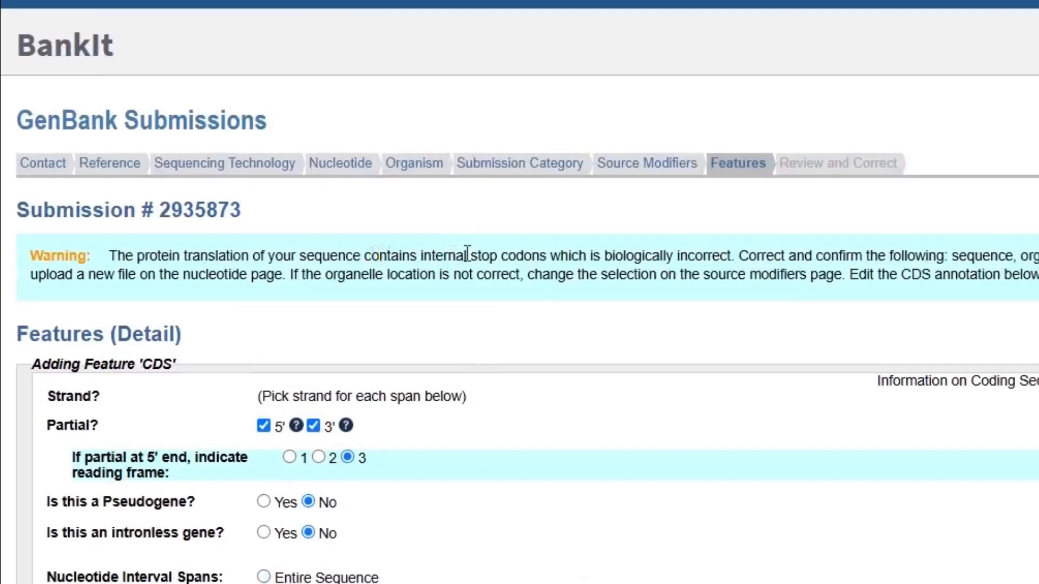
left_click_drag(480, 254, 736, 260)
left_click(736, 259)
scroll(409, 412, "down", 1)
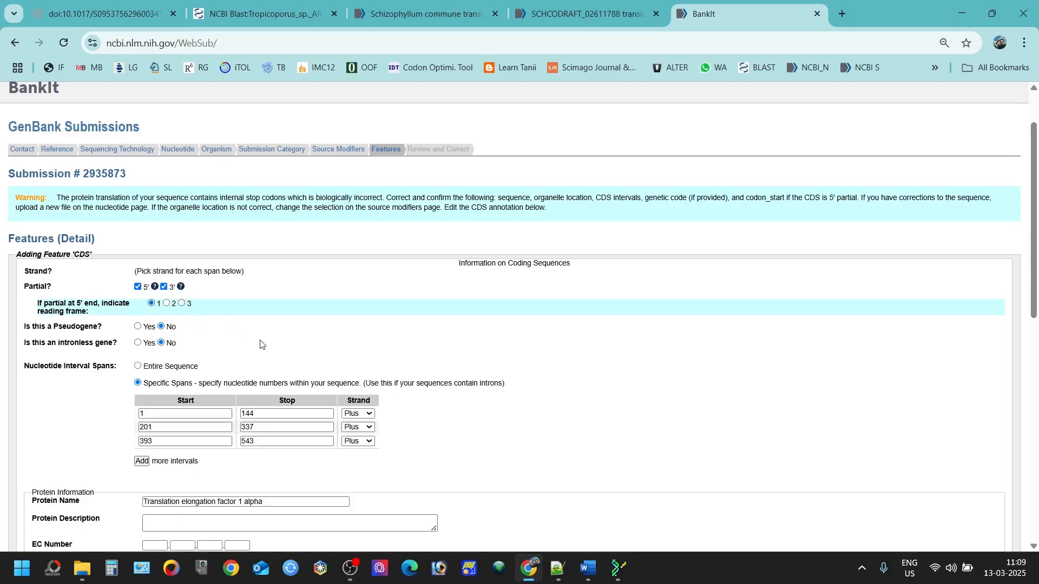
Step: Re-add the partial qualifier, accept the corrected CDS, and highlight part of its translation
scroll(261, 341, "down", 6)
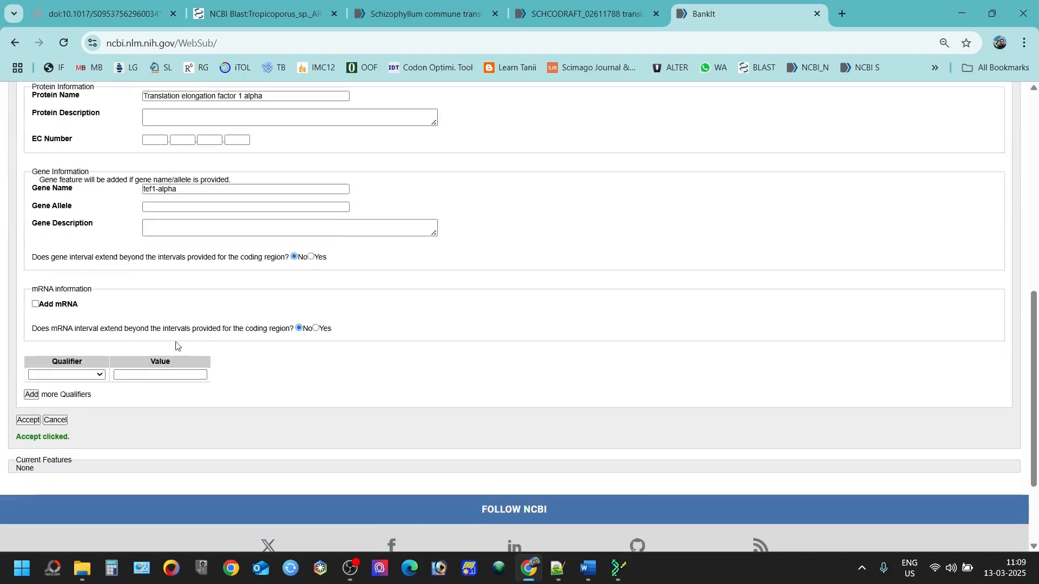
left_click(65, 375)
left_click(73, 310)
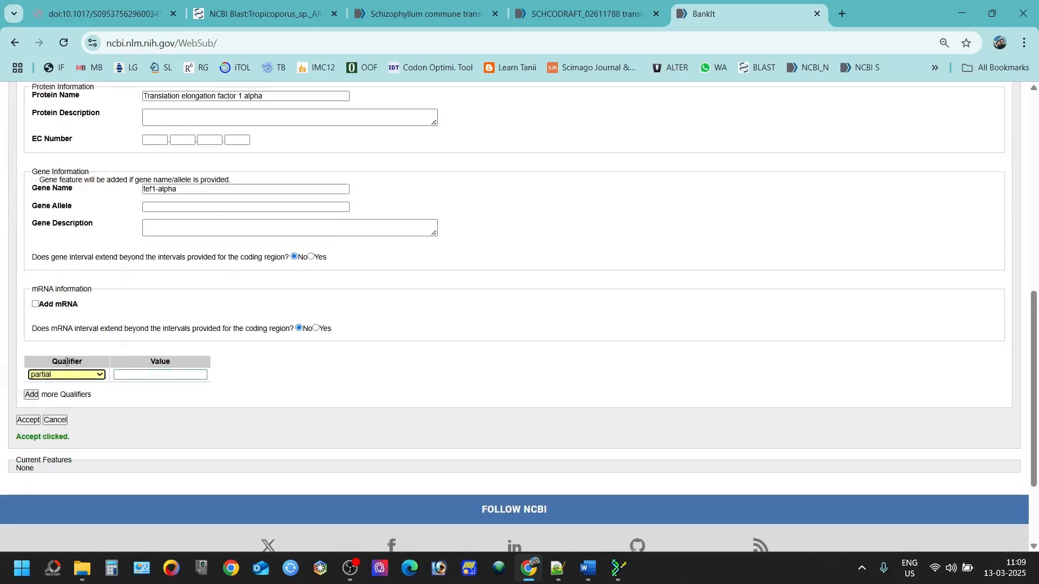
left_click(28, 420)
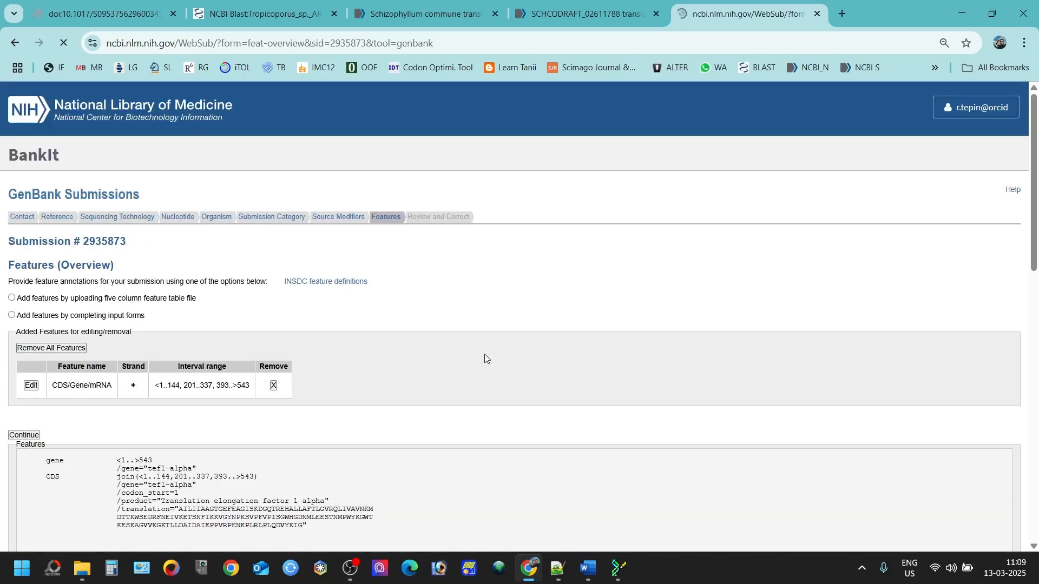
scroll(196, 345, "down", 3)
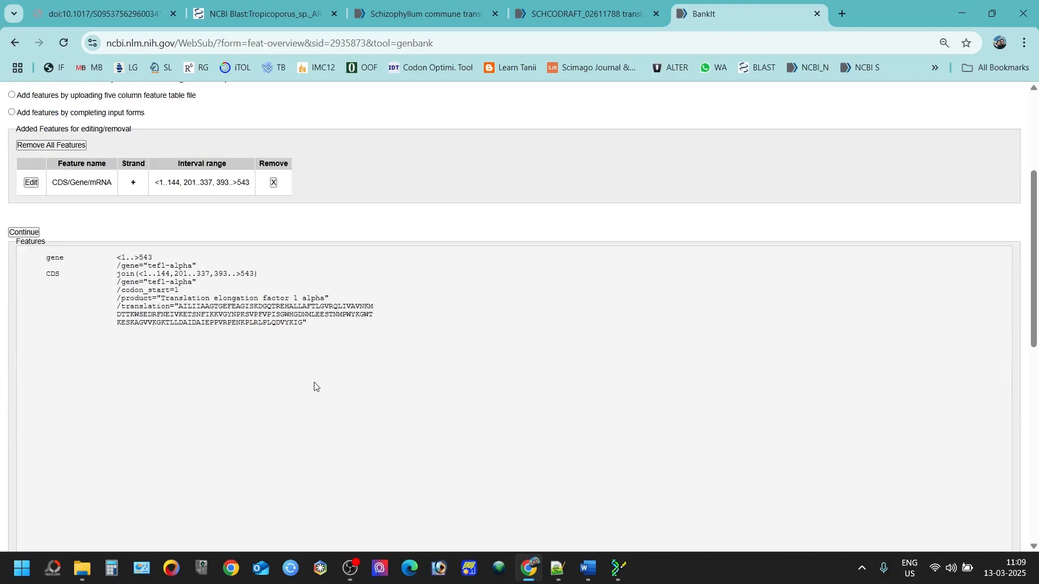
left_click_drag(267, 306, 303, 306)
Step: Open the MN114511.1 reference record from the BLAST hit list in a new tab
left_click(260, 14)
scroll(200, 265, "up", 6)
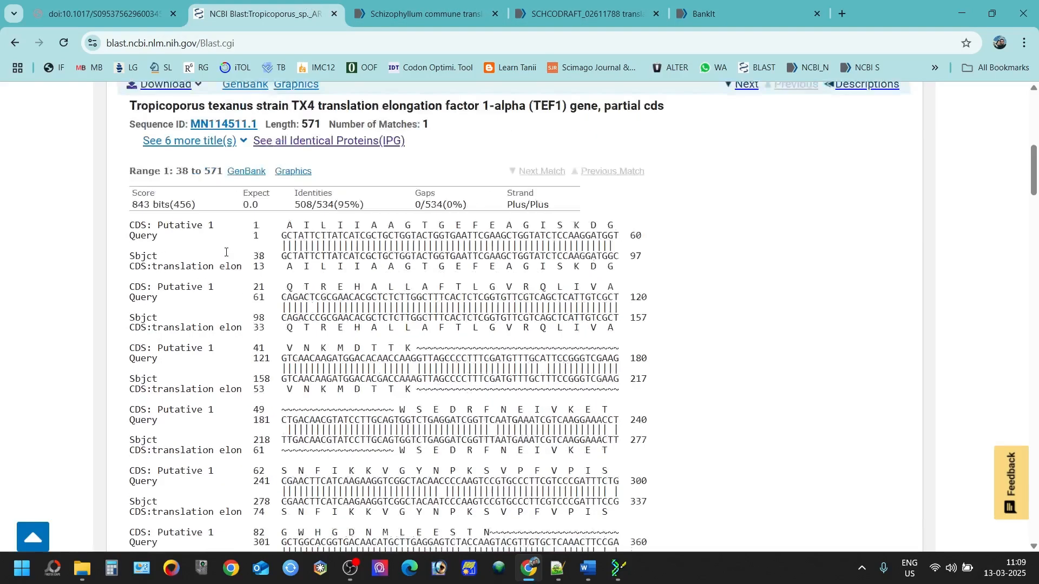
right_click(218, 200)
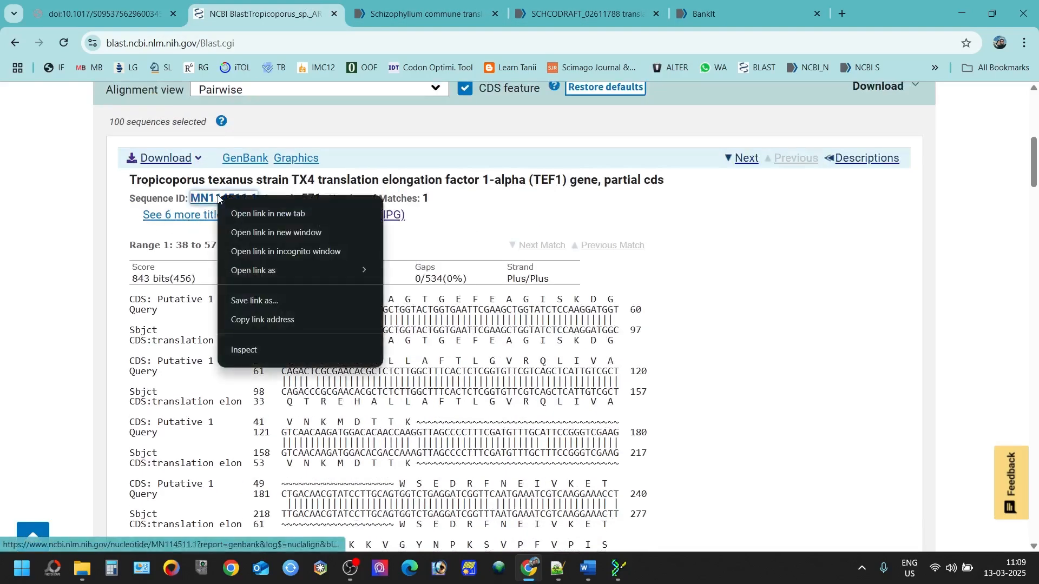
left_click_drag(144, 185, 254, 181)
right_click(214, 198)
left_click(264, 215)
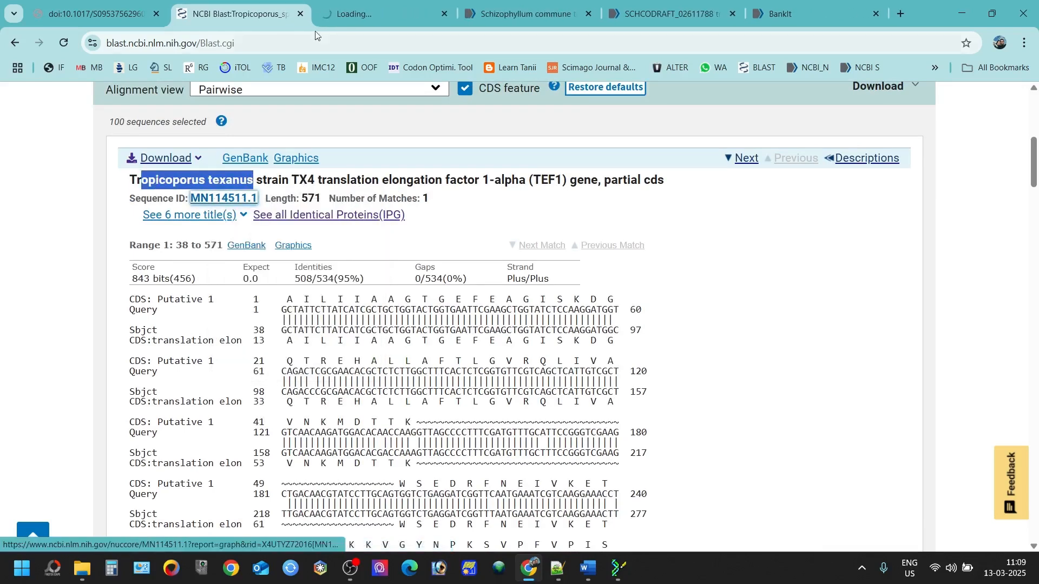
key("ctrl+Tab")
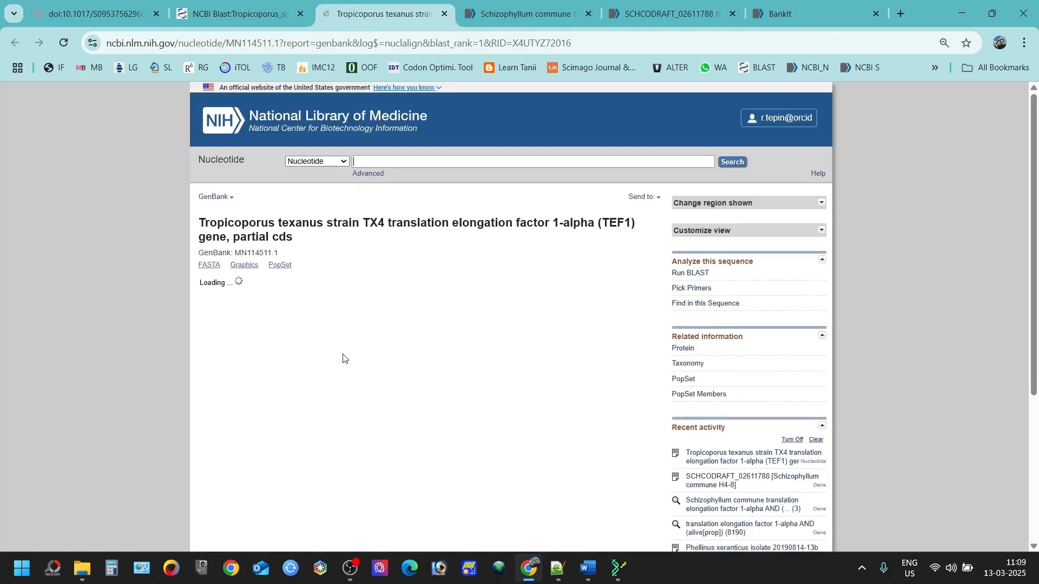
Step: Search the MN114511.1 protein translation for GQTREHALL
scroll(343, 360, "down", 10)
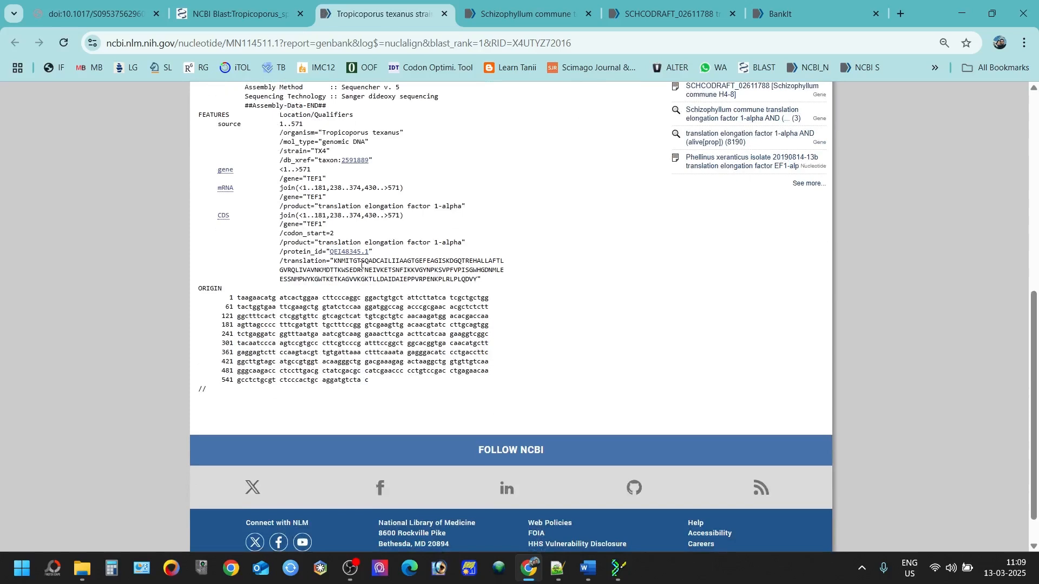
left_click_drag(361, 264, 473, 279)
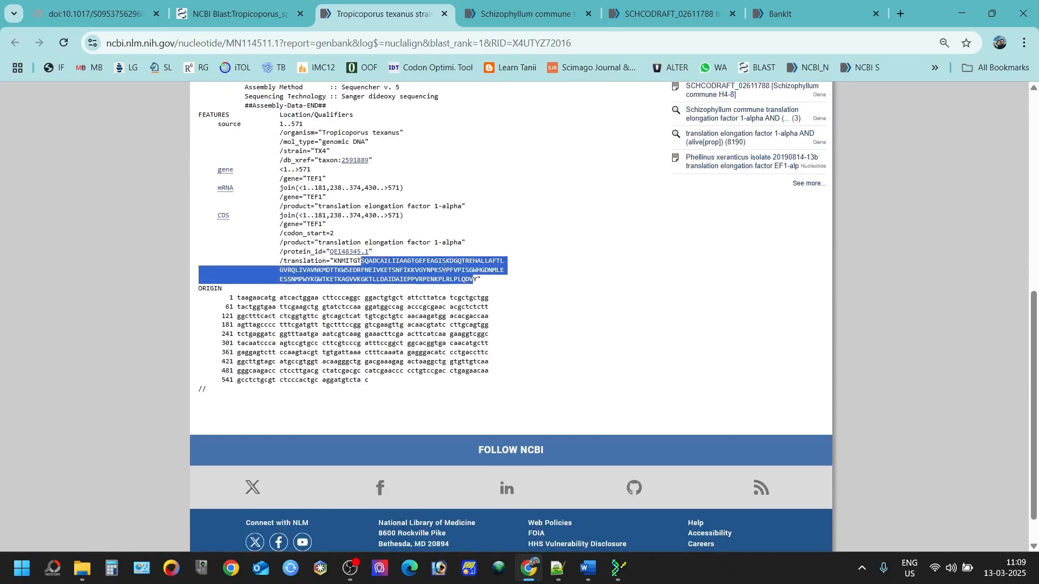
left_click(476, 257)
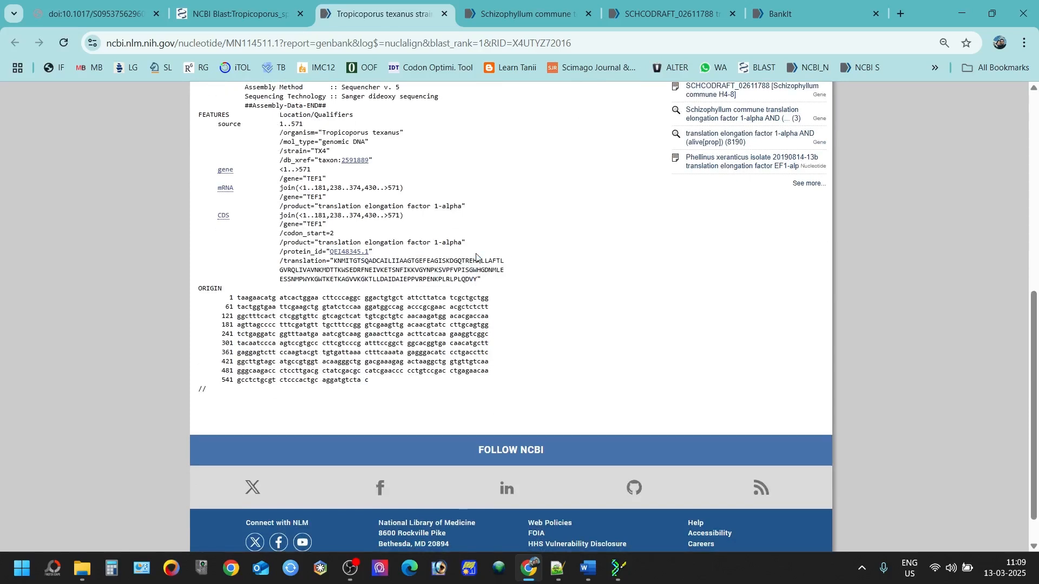
key("ctrl+f")
type("GQTREHALL")
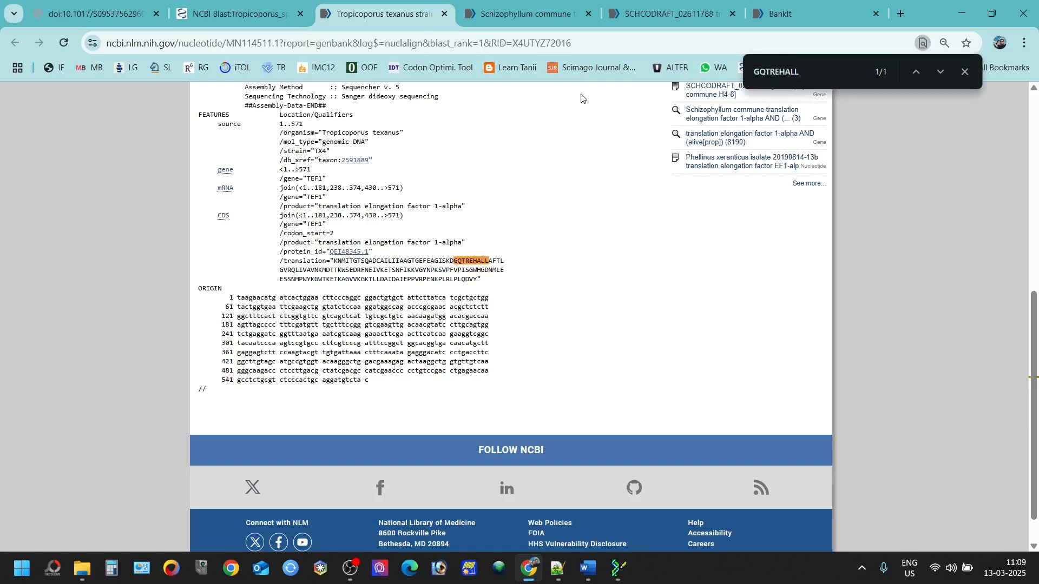
Step: Check the query's first translated amino acids in the BLAST alignment, then go back to BankIt's features overview
left_click(218, 11)
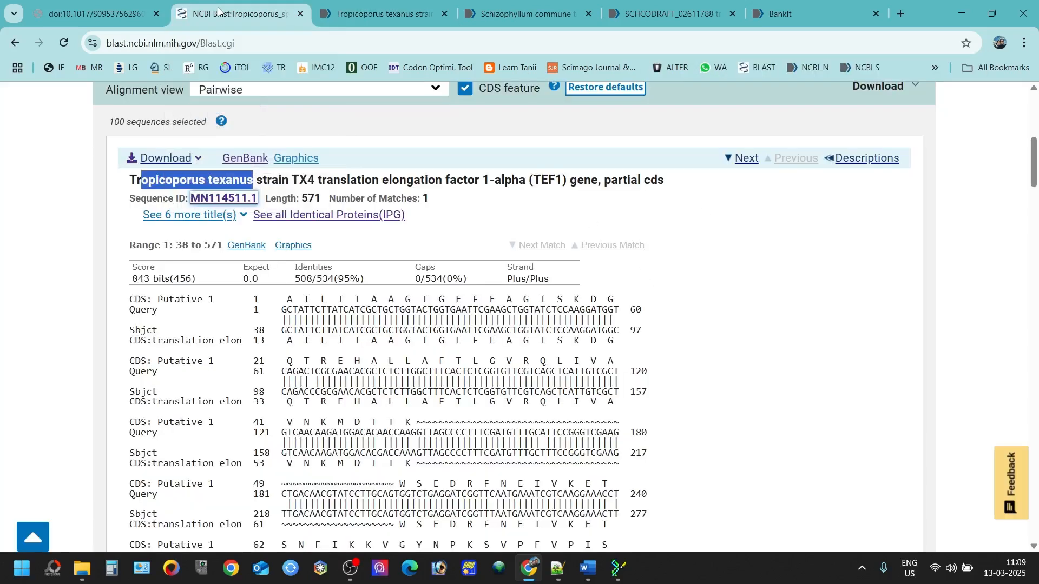
scroll(379, 236, "down", 1)
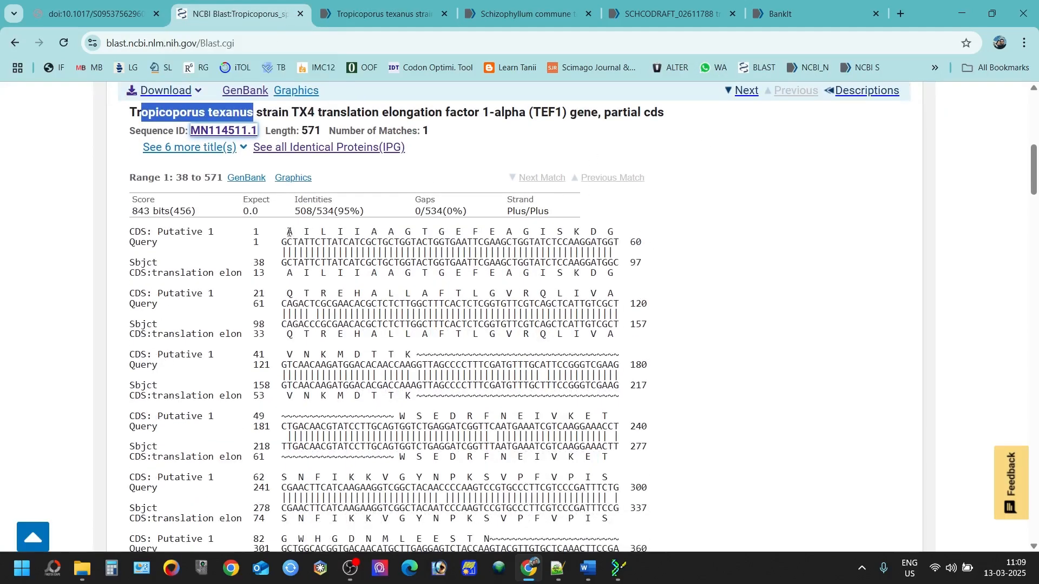
left_click_drag(289, 233, 615, 231)
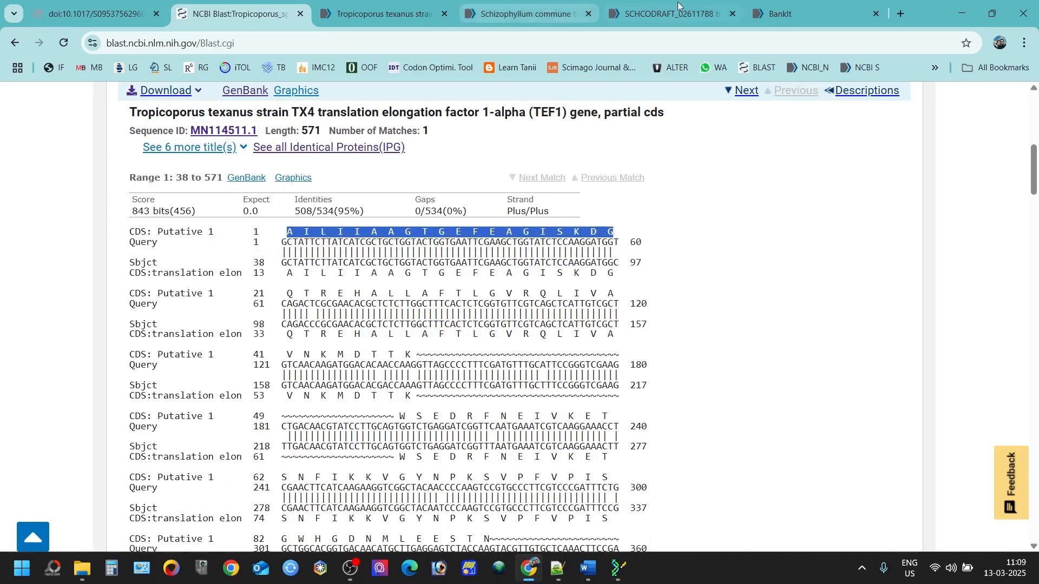
left_click(793, 4)
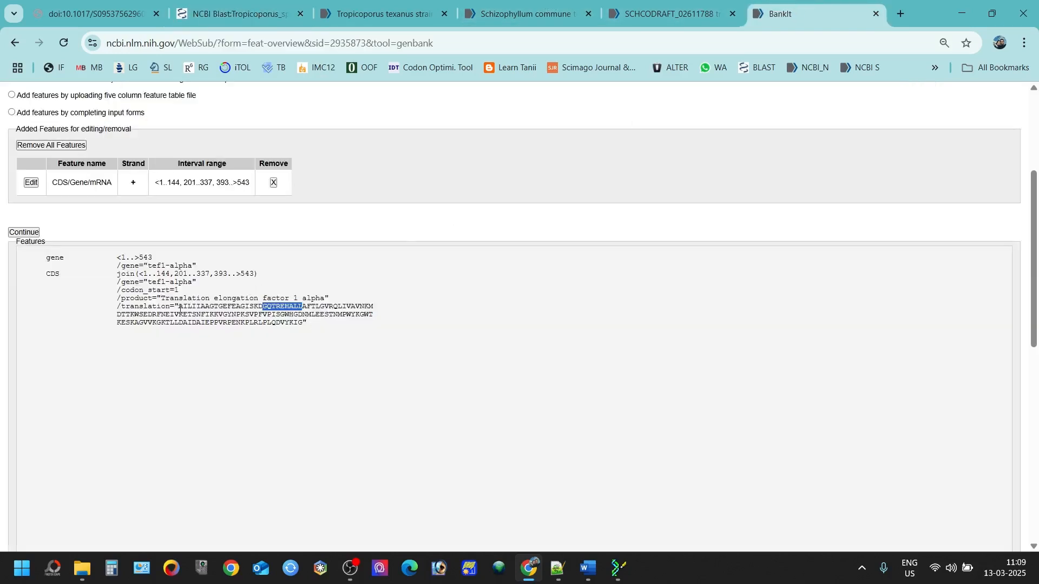
Step: Search MN114511.1 for BankIt's translation start AILIIAAGTGEFEAGISK and compare it with the BLAST alignment
left_click_drag(181, 309, 260, 307)
key("ctrl+c")
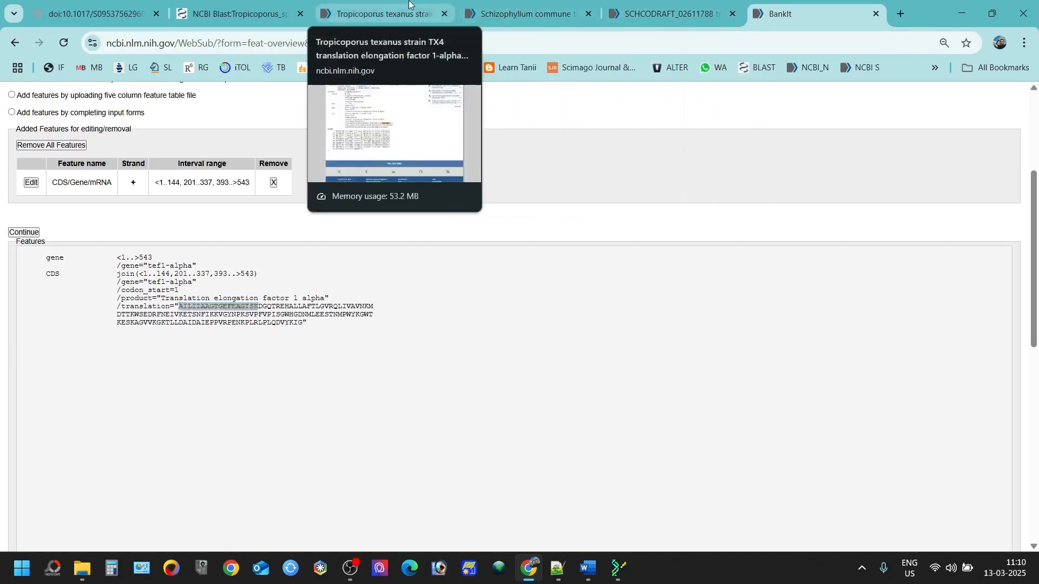
left_click(384, 13)
key("ctrl+v")
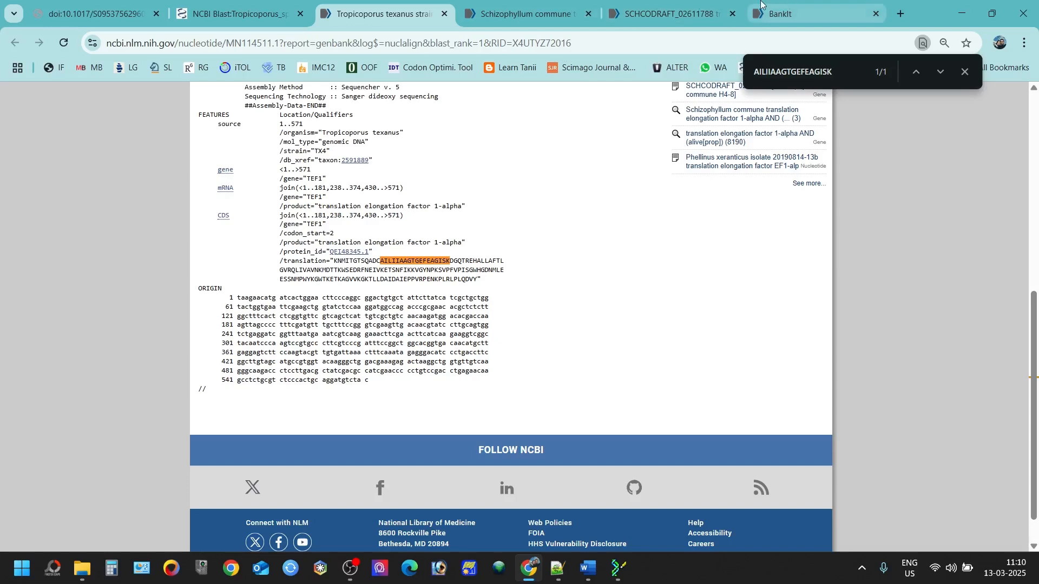
left_click(214, 5)
left_click_drag(287, 233, 614, 233)
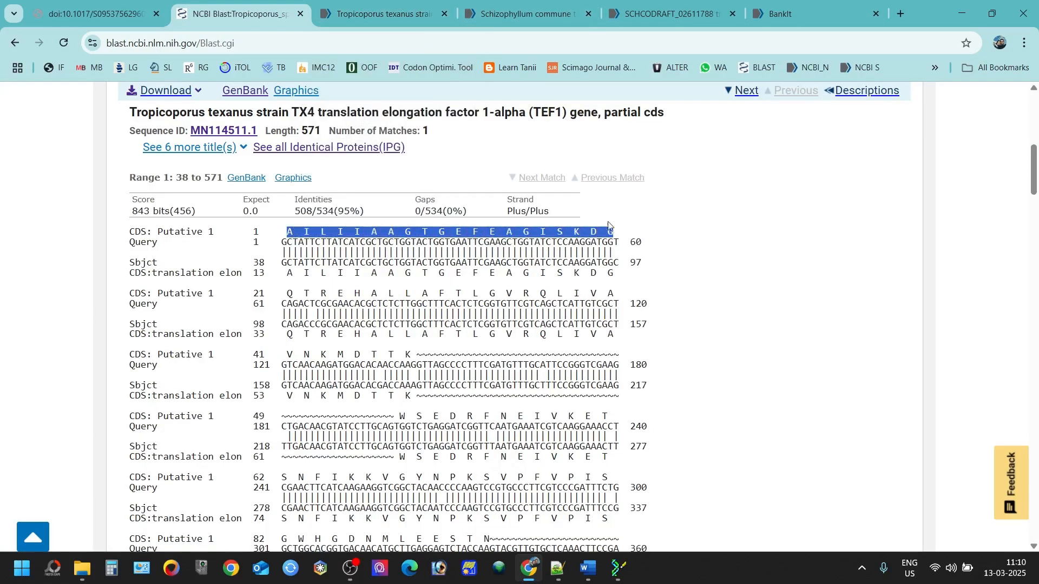
left_click(787, 5)
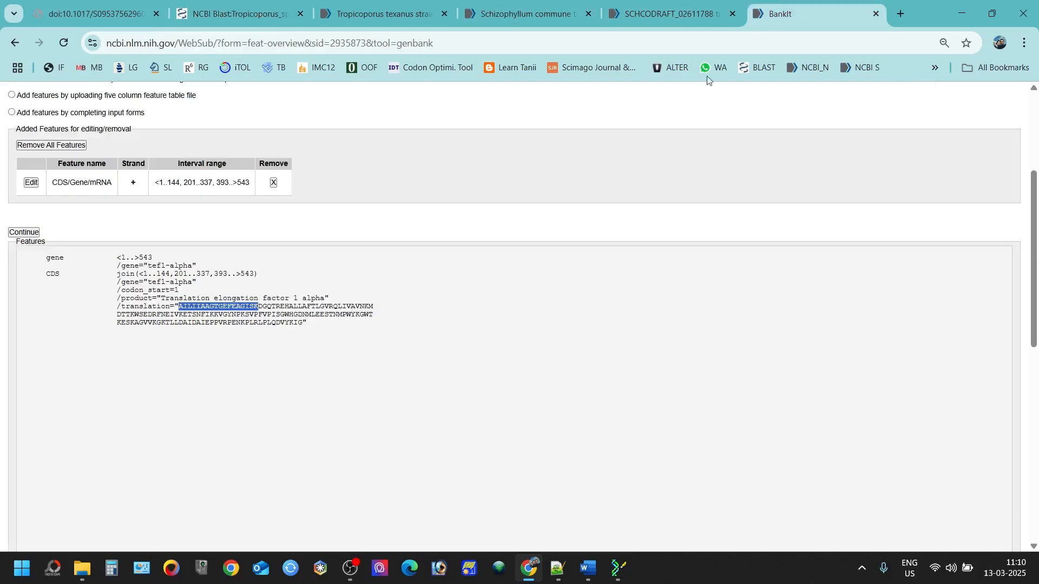
Step: Recheck the CDS translation start against the Tropicoporus texanus record and the BLAST alignment, ending on BankIt
left_click(198, 318)
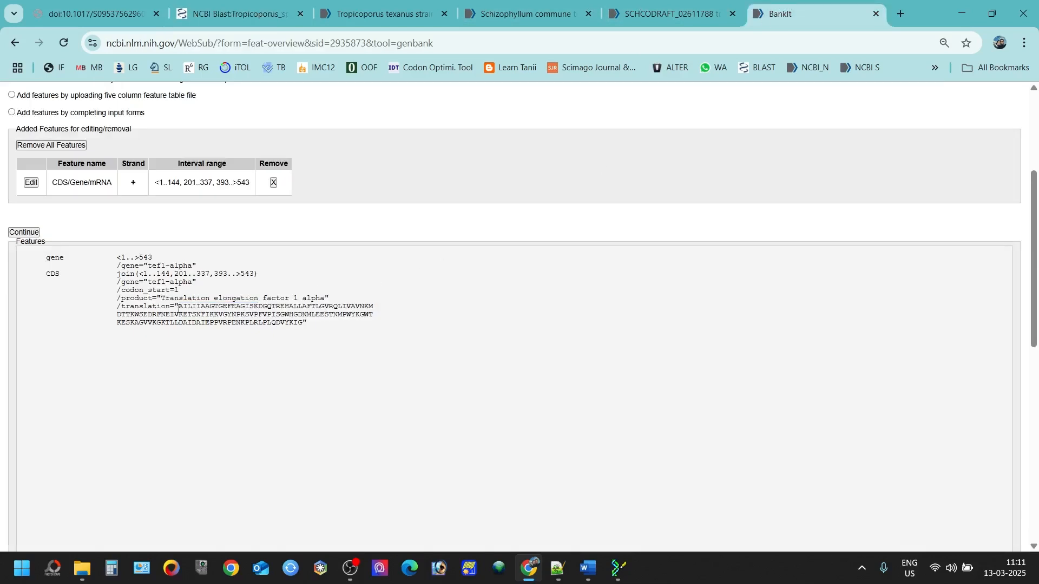
left_click_drag(179, 308, 260, 306)
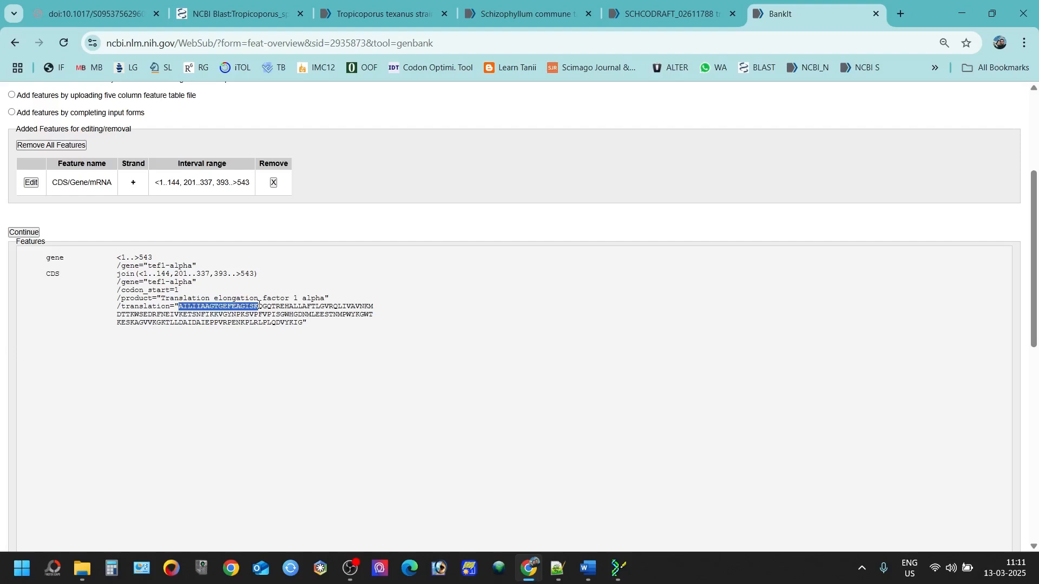
left_click(418, 4)
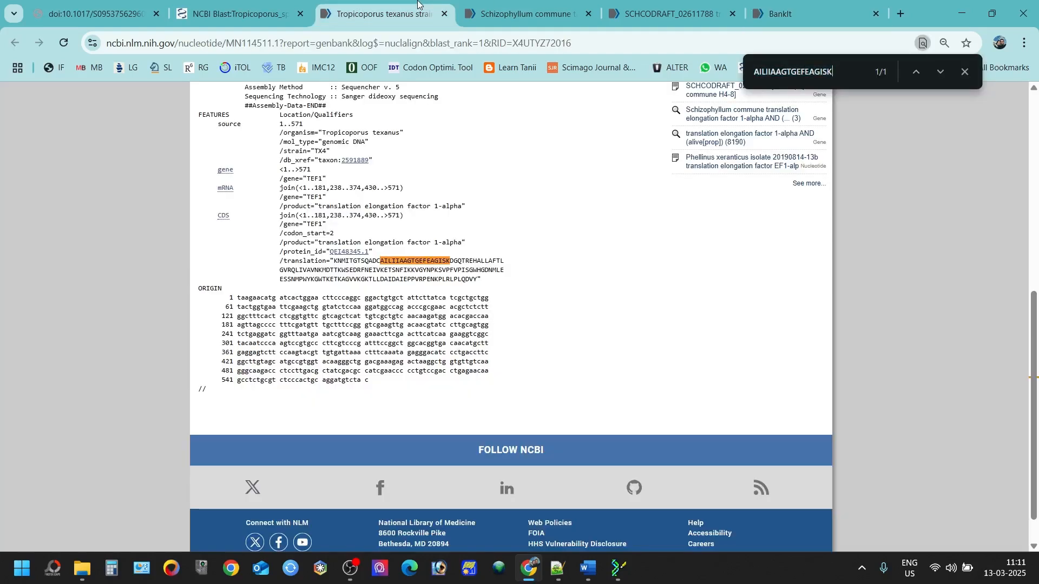
left_click(201, 5)
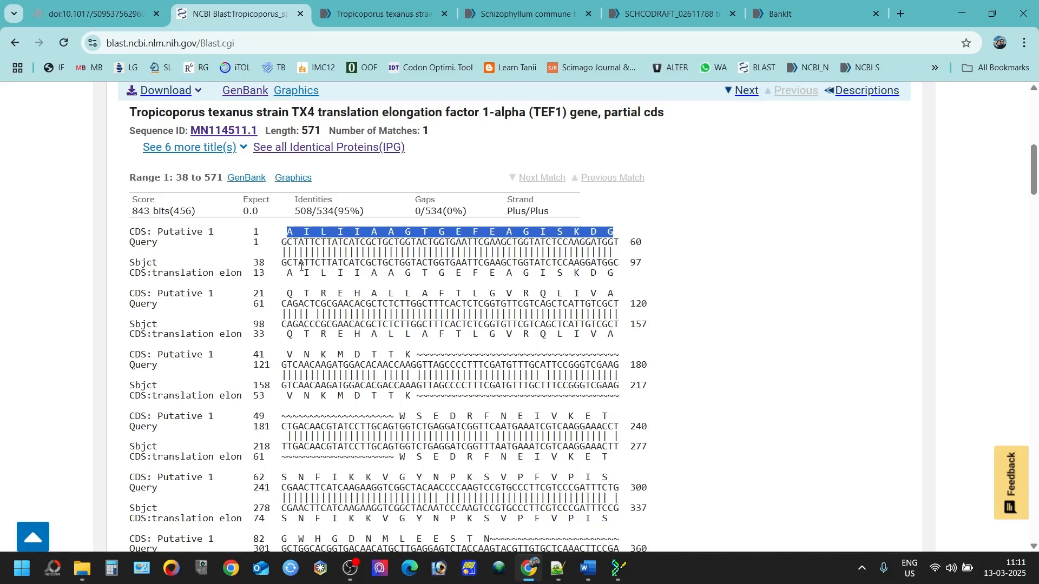
left_click(213, 131)
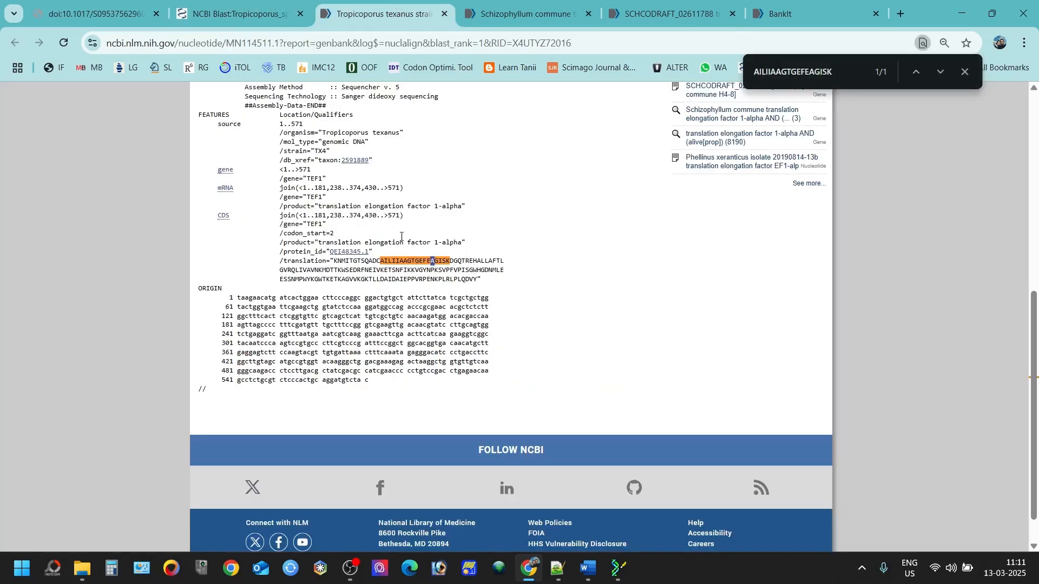
left_click(270, 3)
left_click(384, 13)
left_click(787, 11)
scroll(205, 254, "up", 3)
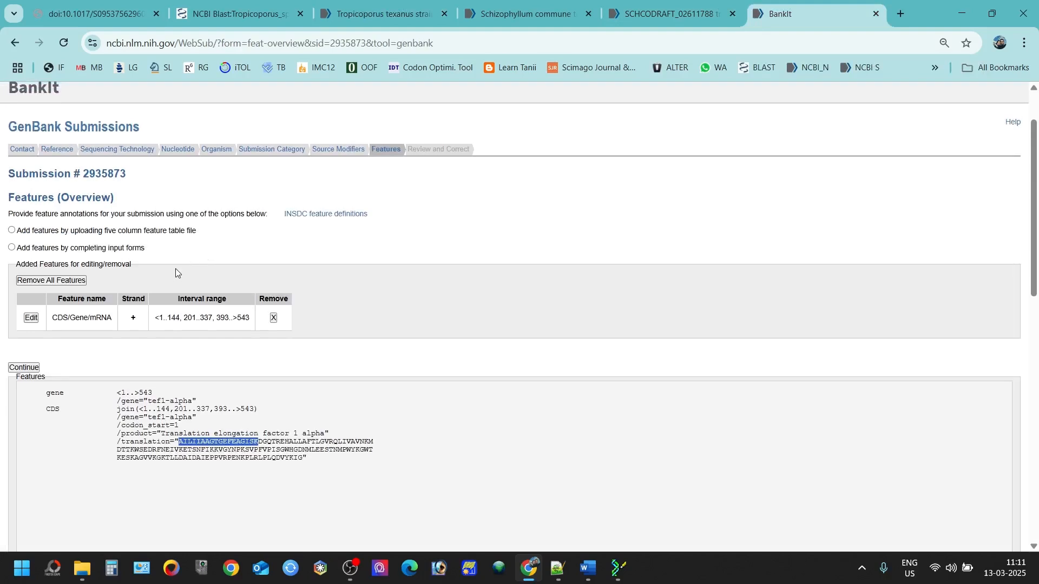
scroll(347, 297, "down", 1)
Step: Continue to Review Submission and inspect the 543 bp record, checking Tropicoporus and ARFR270 in the GenBank preview
left_click(25, 364)
scroll(363, 368, "down", 3)
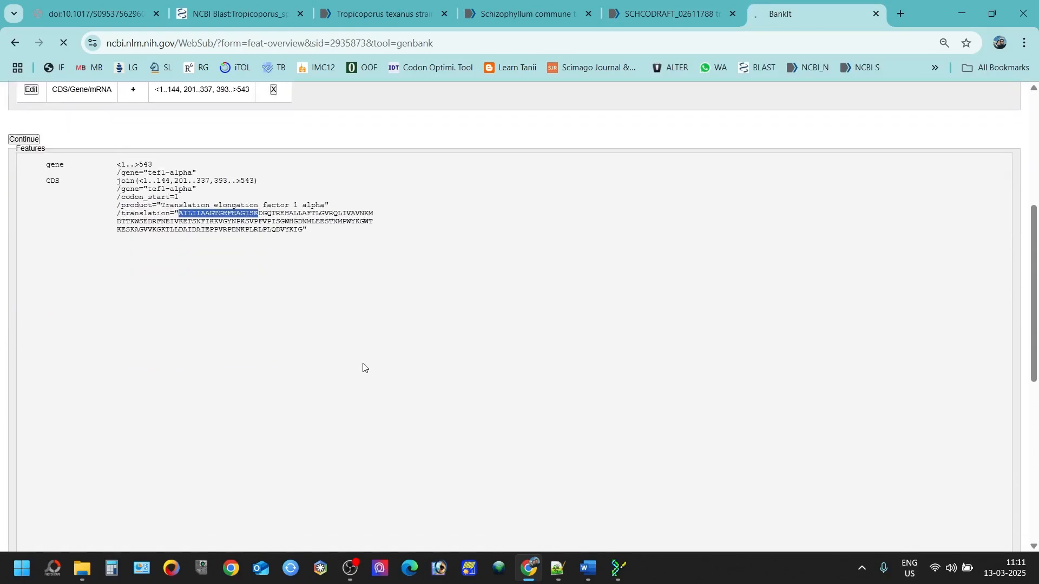
scroll(58, 230, "down", 2)
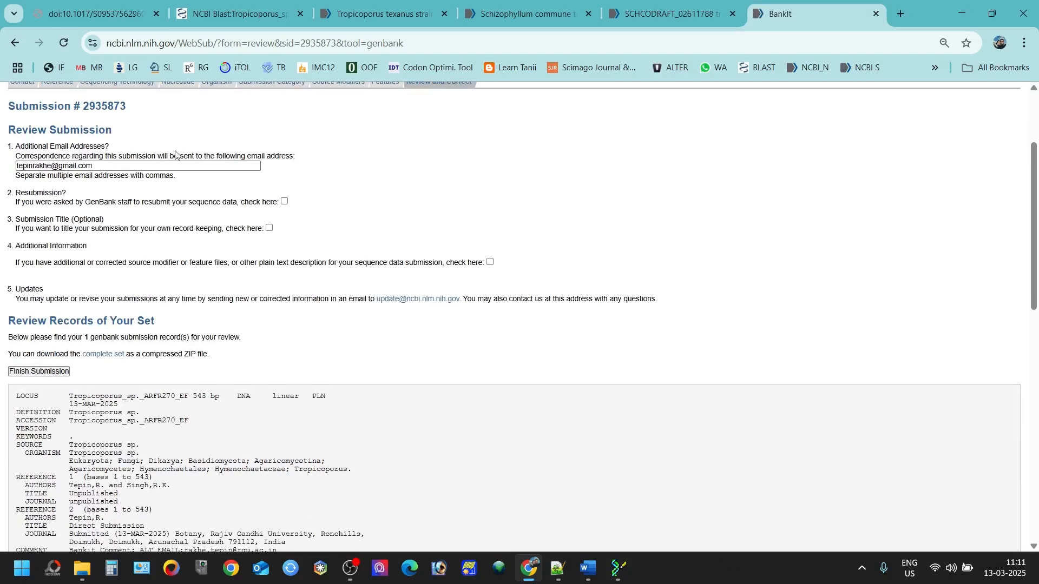
scroll(178, 286, "down", 4)
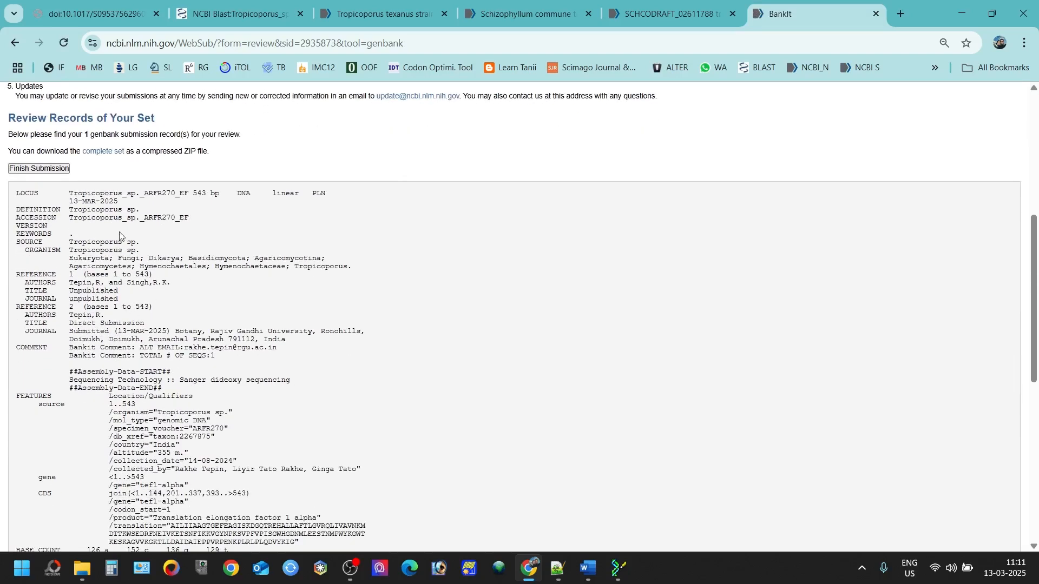
double_click(82, 208)
left_click(151, 214)
left_click_drag(145, 214, 175, 219)
scroll(116, 239, "down", 1)
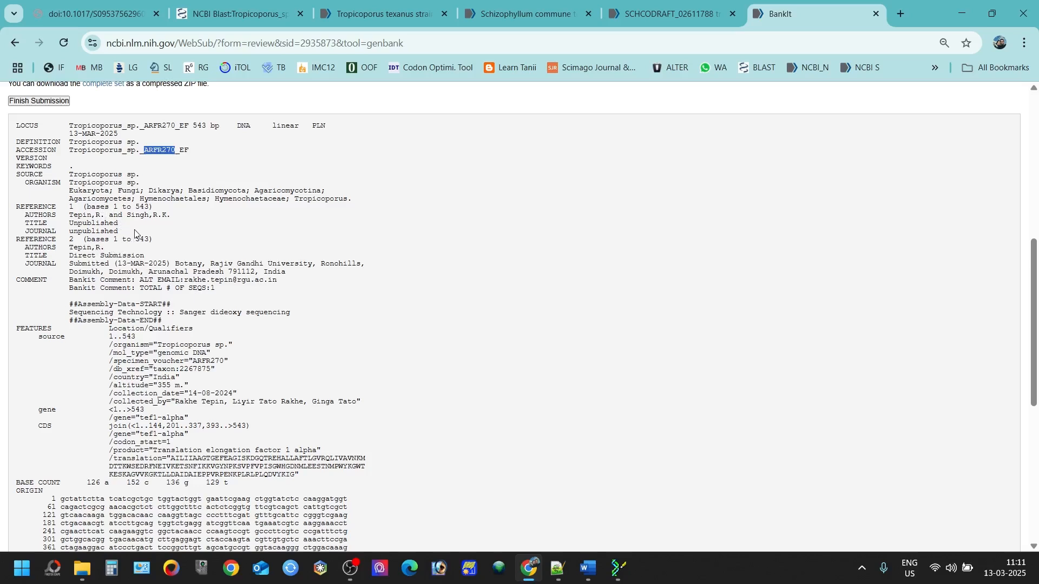
scroll(189, 281, "down", 1)
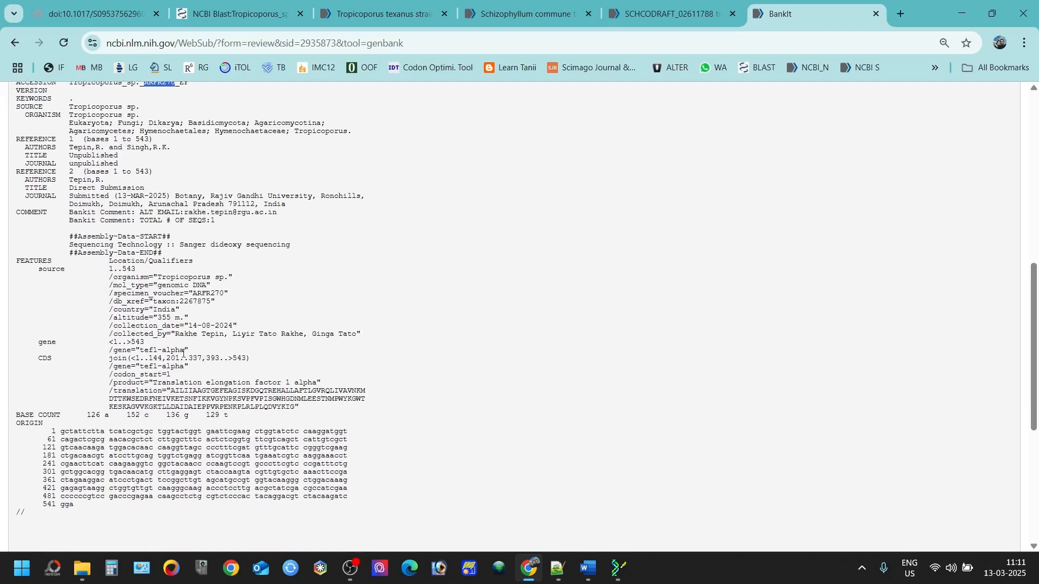
scroll(208, 328, "up", 7)
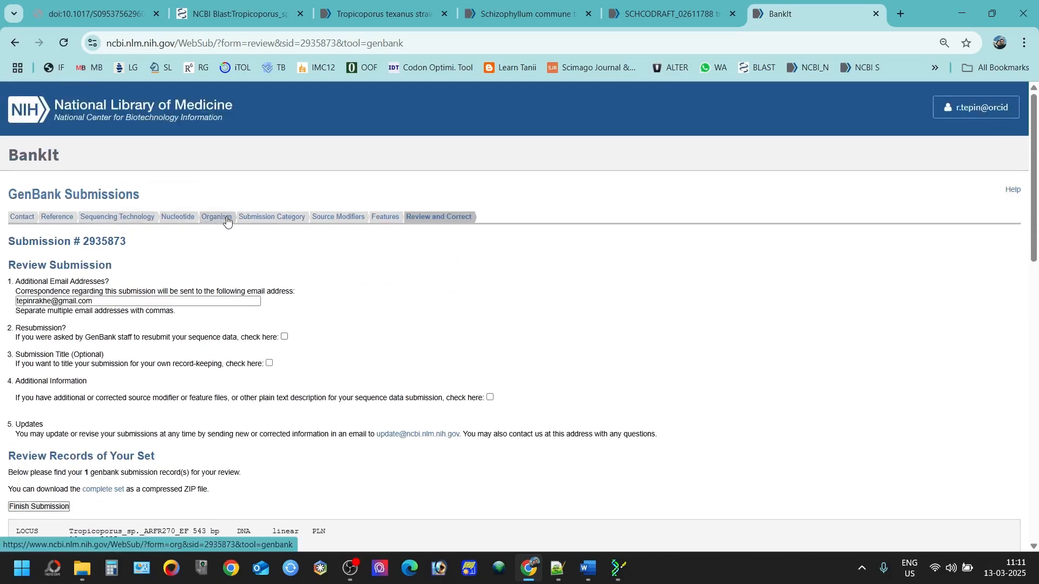
Step: Go back through the submission category and organism steps to the Source Modifiers page
left_click(258, 217)
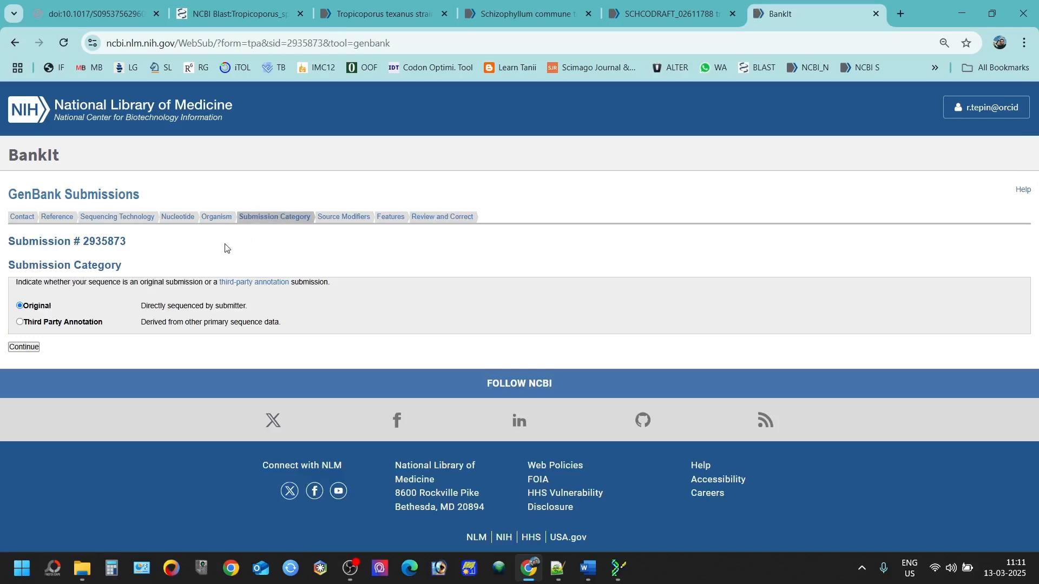
left_click(221, 221)
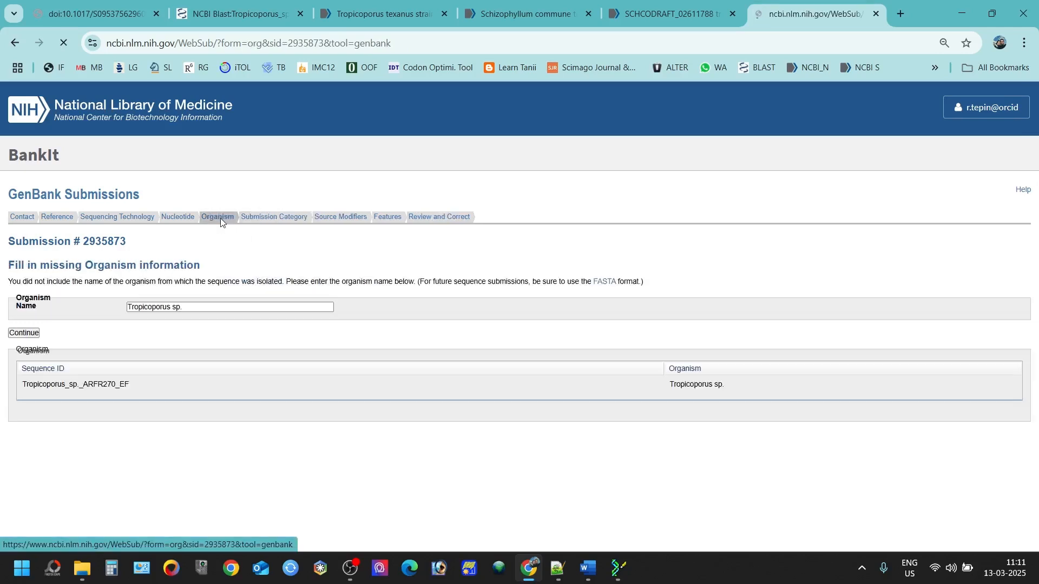
left_click(339, 223)
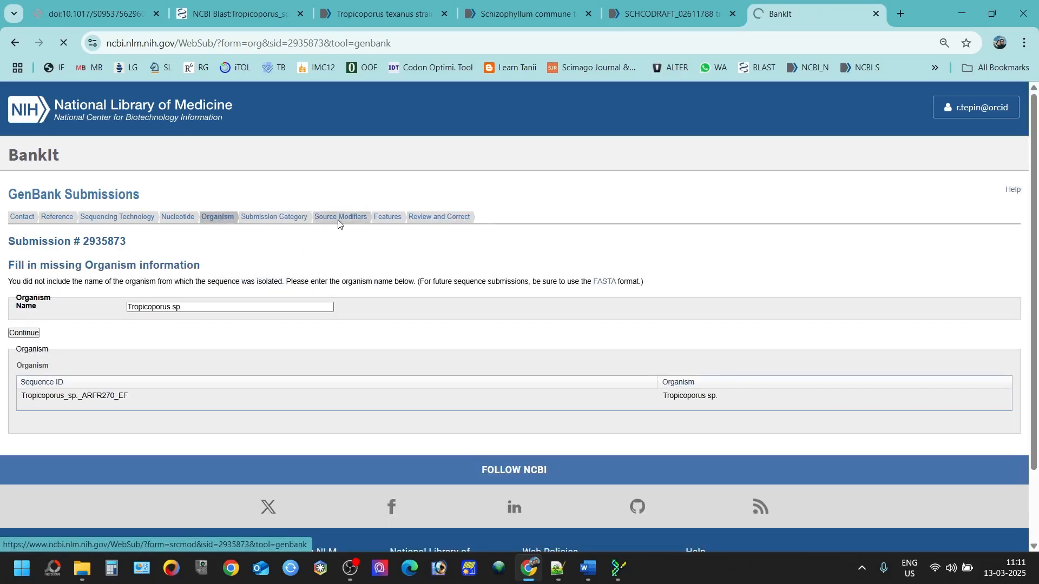
scroll(232, 341, "down", 1)
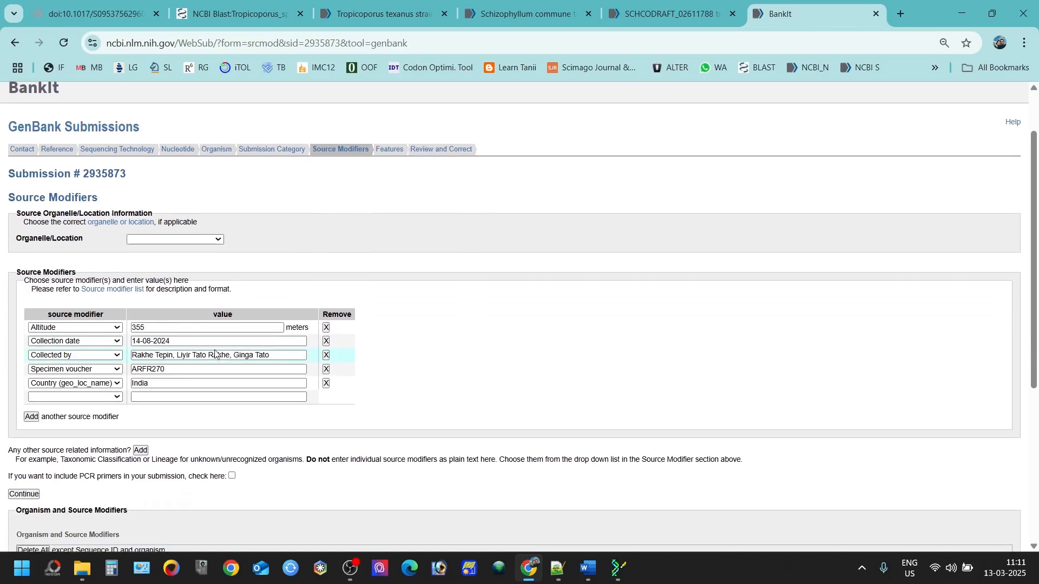
scroll(215, 354, "down", 1)
Step: Add a Specimen voucher modifier with value ARFR270 and continue past the duplicate-modifier warning
left_click(96, 329)
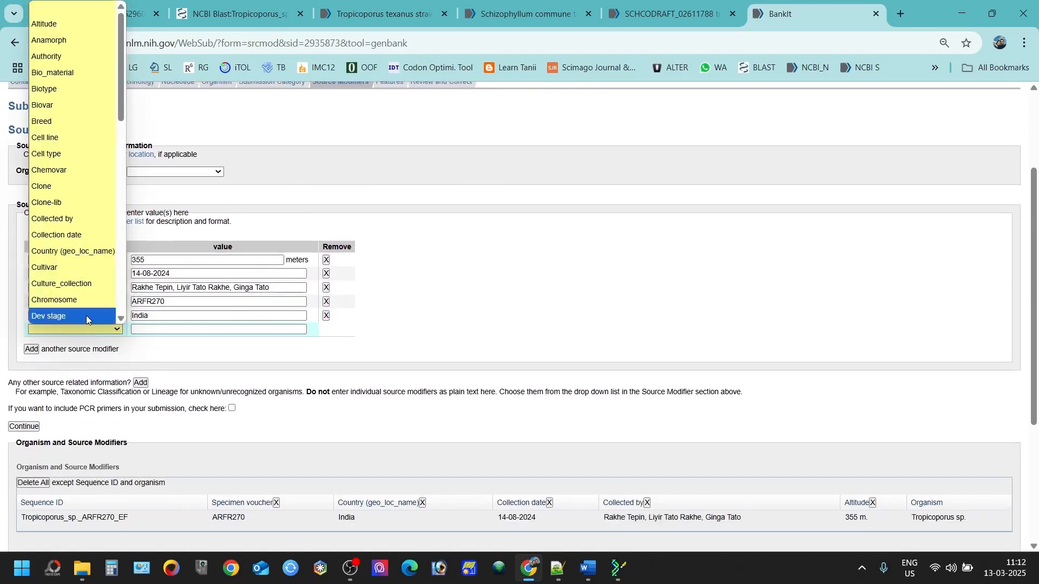
scroll(83, 311, "down", 6)
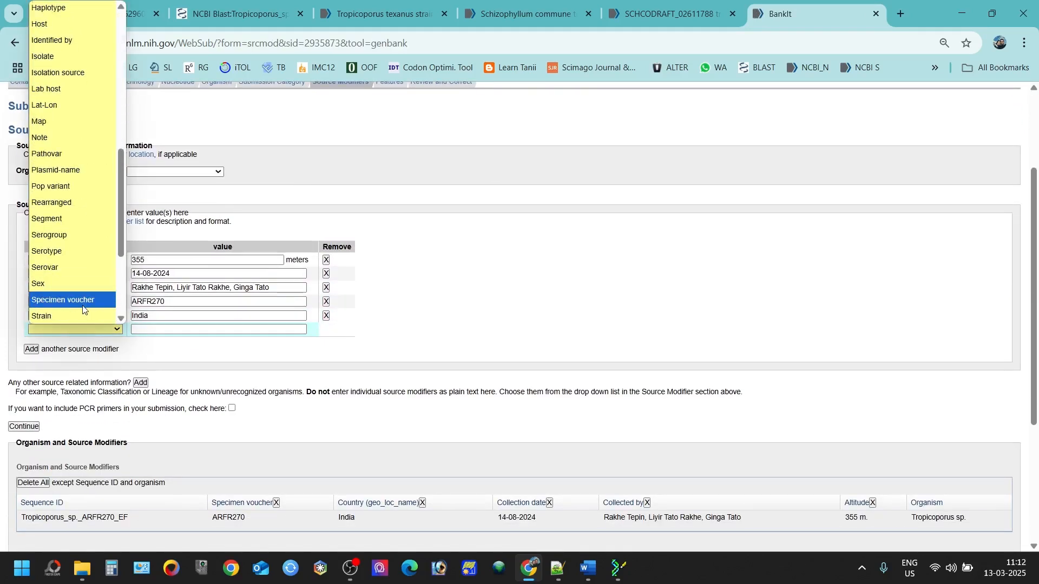
left_click(83, 300)
left_click(150, 328)
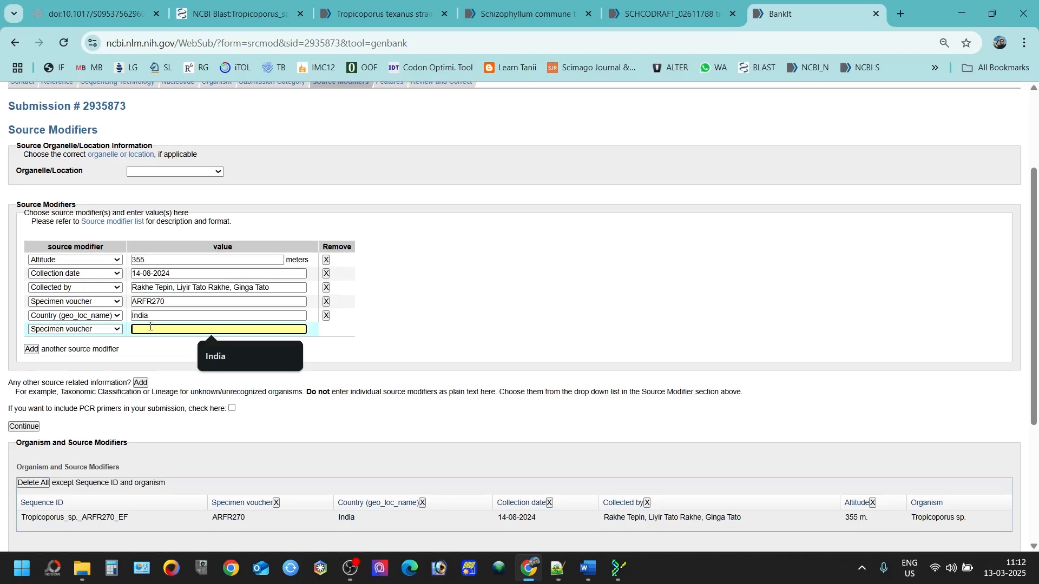
type("ARFR270")
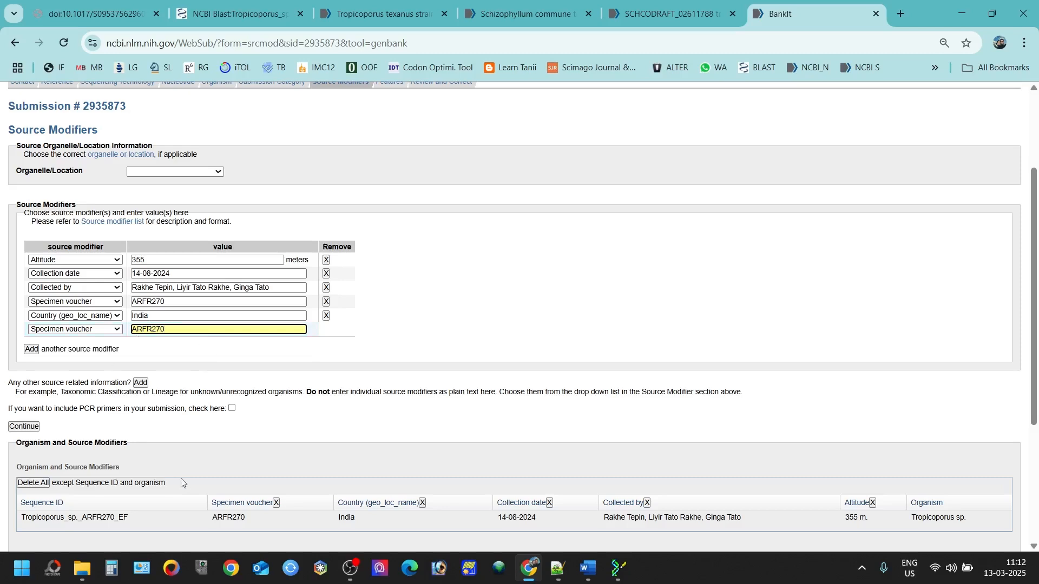
scroll(184, 482, "down", 4)
scroll(220, 445, "up", 4)
left_click(21, 426)
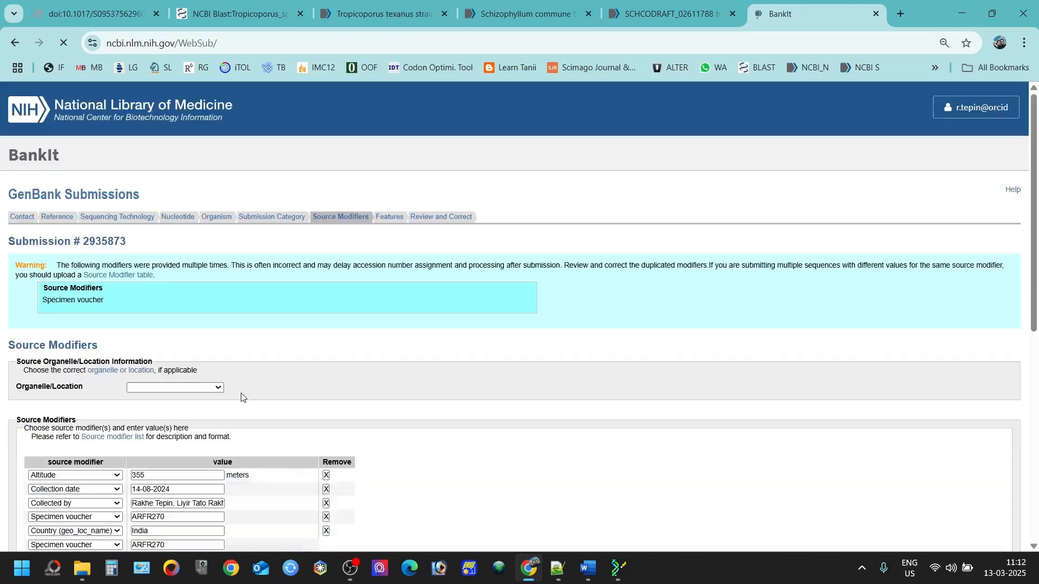
scroll(296, 362, "down", 4)
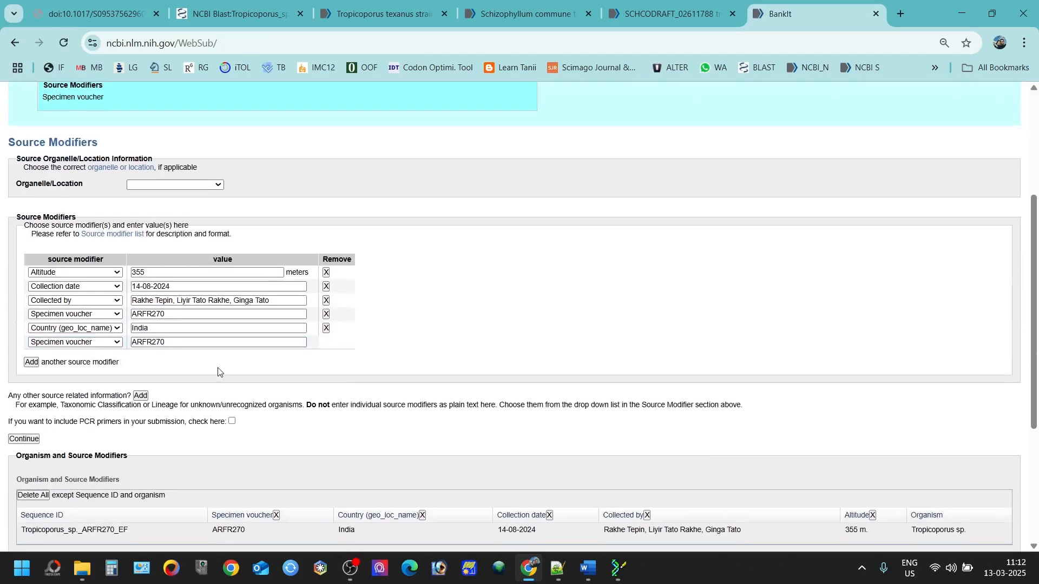
left_click(24, 439)
Step: Verify specimen_voucher ARFR270, organism Tropicoporus, mol_type, altitude 355 m and country India in the preview
scroll(183, 429, "down", 3)
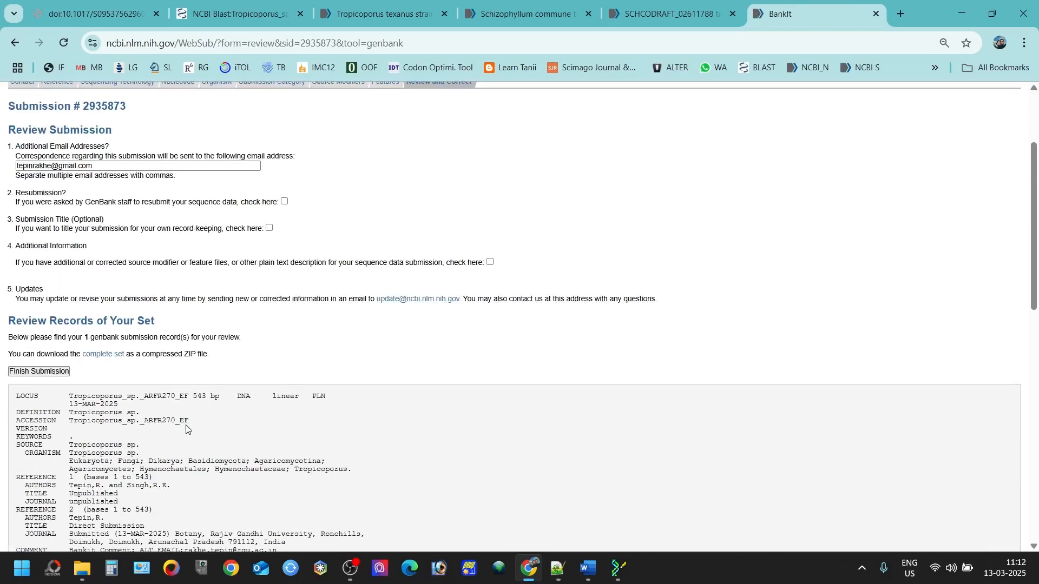
scroll(186, 424, "up", 3)
scroll(187, 417, "down", 10)
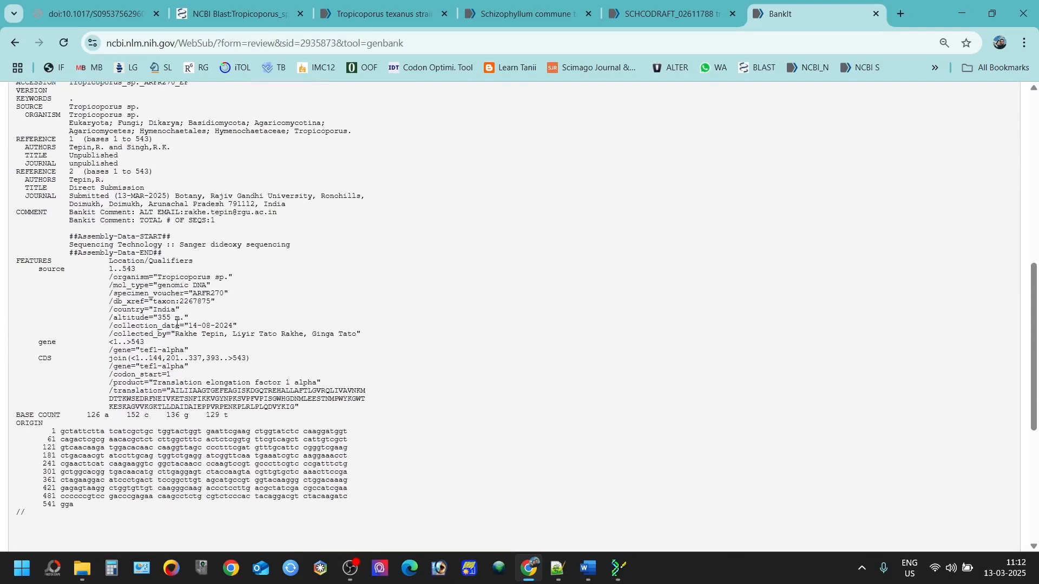
double_click(197, 294)
double_click(171, 277)
left_click_drag(162, 285, 188, 285)
left_click_drag(158, 318, 181, 319)
left_click(181, 319)
double_click(164, 307)
Step: Check the collection date, collector and CDS join location, then finish the GenBank submission
left_click_drag(189, 322, 346, 336)
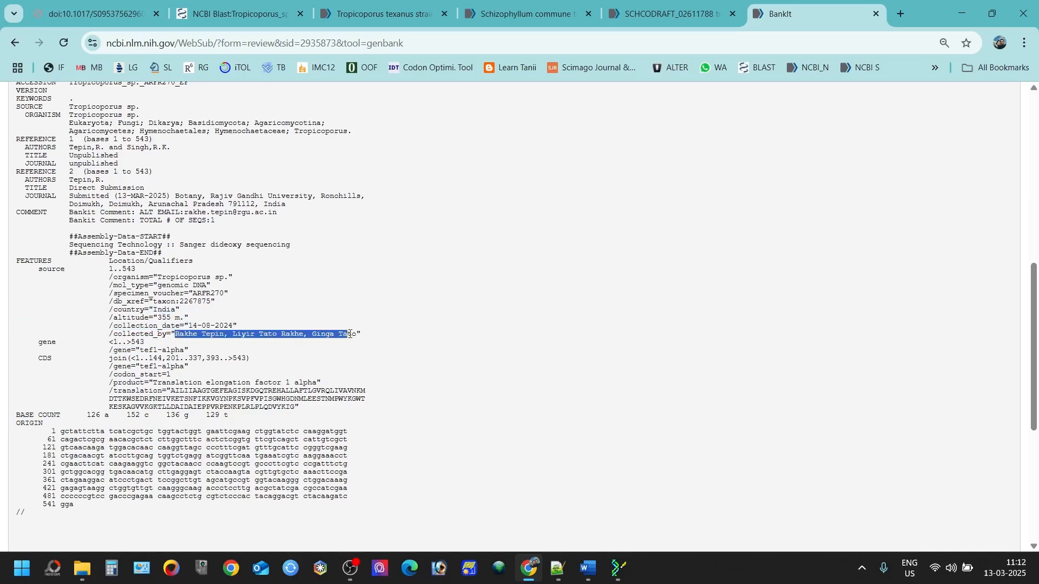
left_click_drag(139, 351, 246, 359)
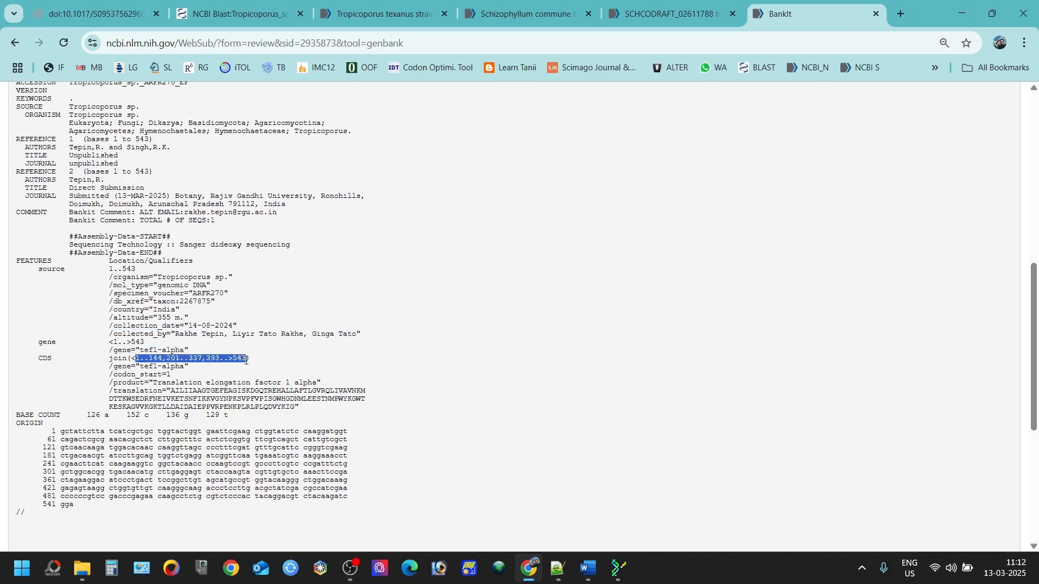
left_click(215, 405)
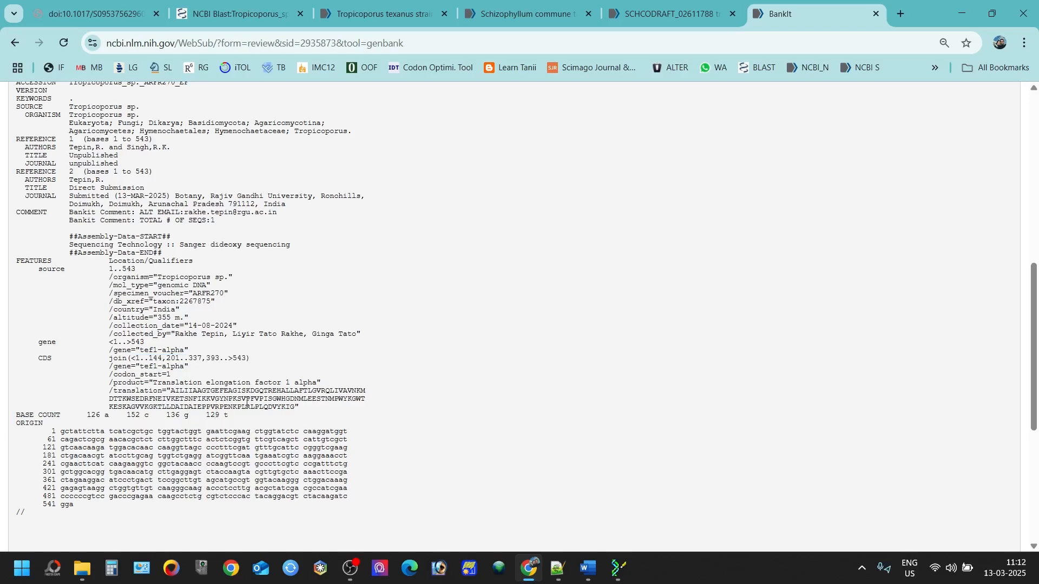
scroll(747, 270, "up", 5)
left_click(43, 304)
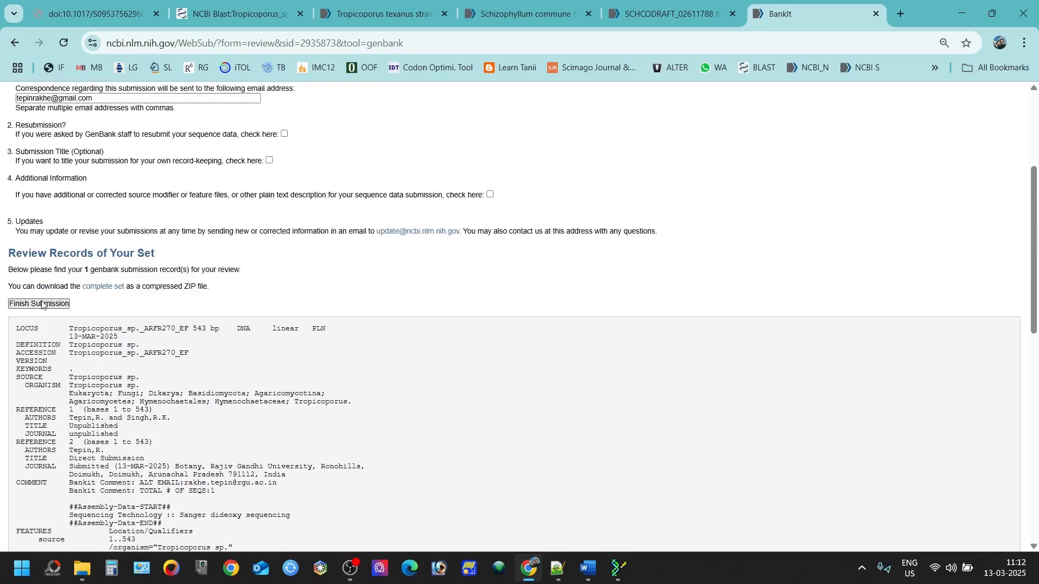